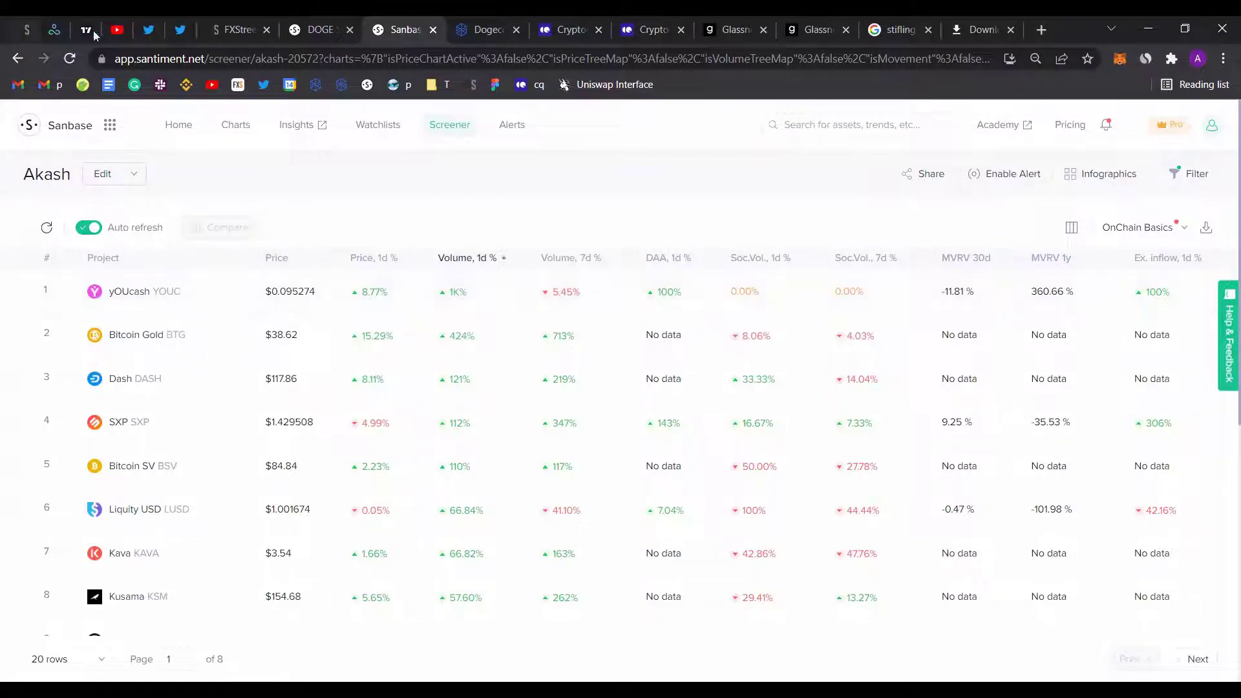
# Step: View the FXStreet YouTube channel's uploaded videos, then go to the open Twitter page
pyautogui.moveTo(239, 120)
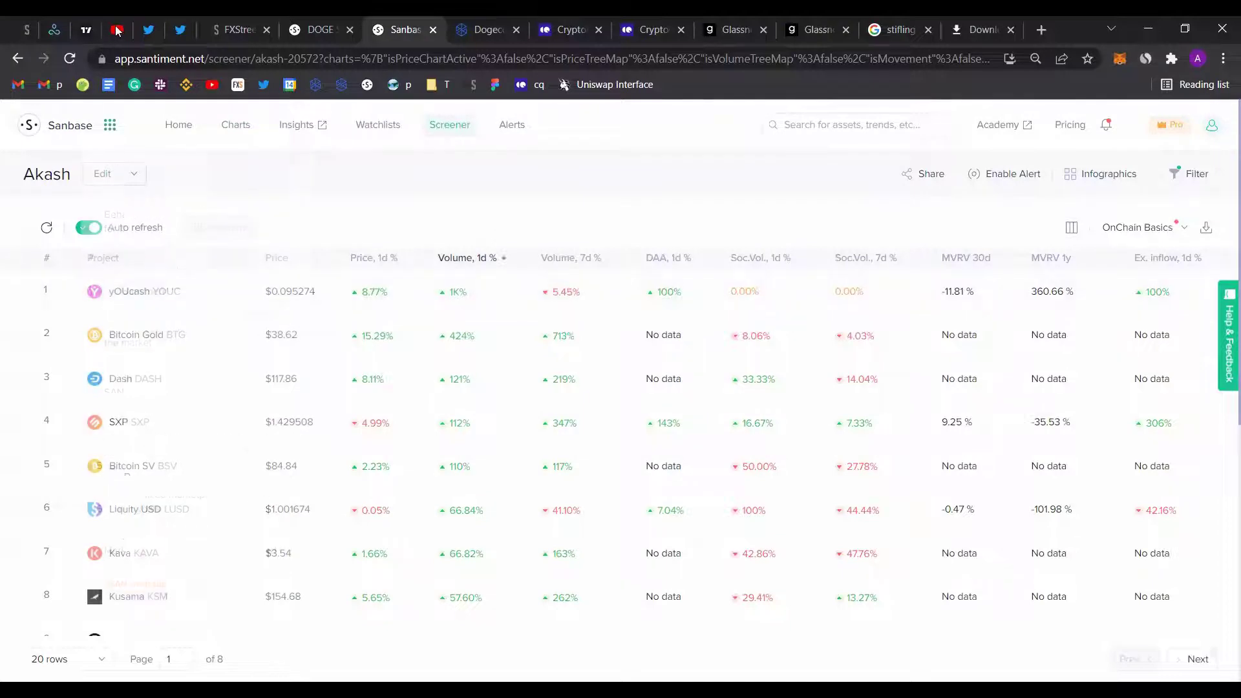
pyautogui.click(116, 30)
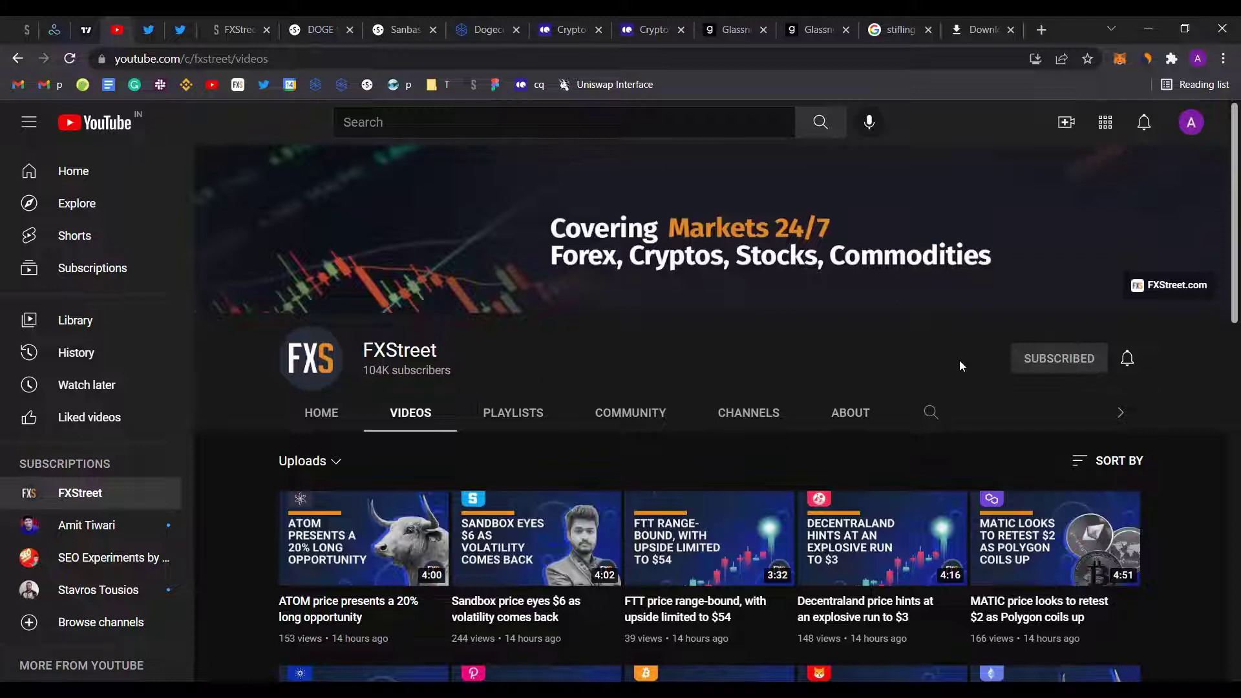
pyautogui.click(148, 30)
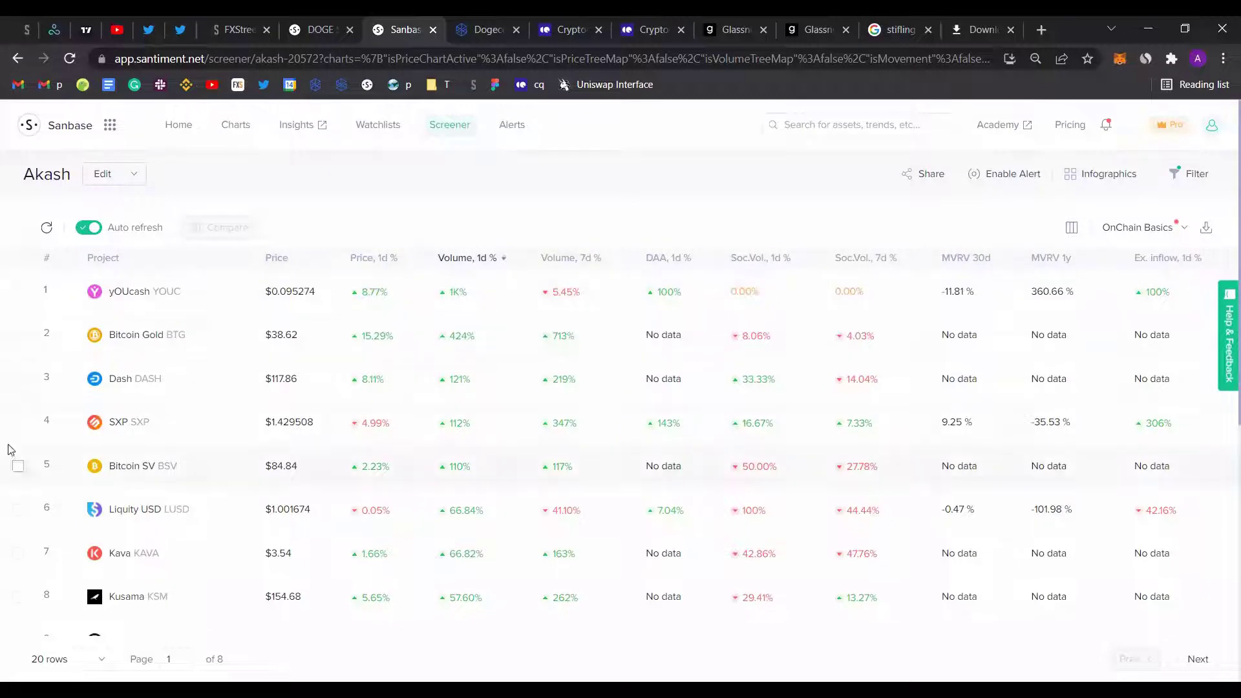
pyautogui.click(18, 378)
pyautogui.click(19, 423)
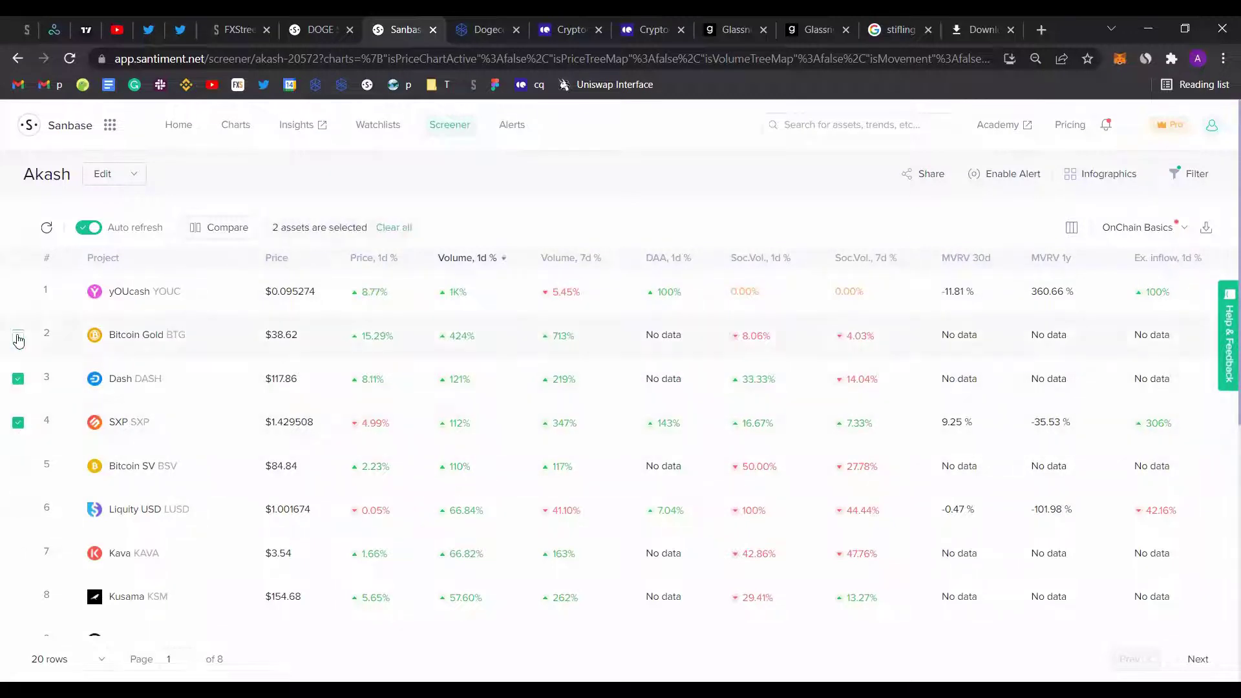
pyautogui.click(18, 335)
pyautogui.click(18, 291)
pyautogui.click(17, 292)
pyautogui.click(18, 379)
pyautogui.click(19, 335)
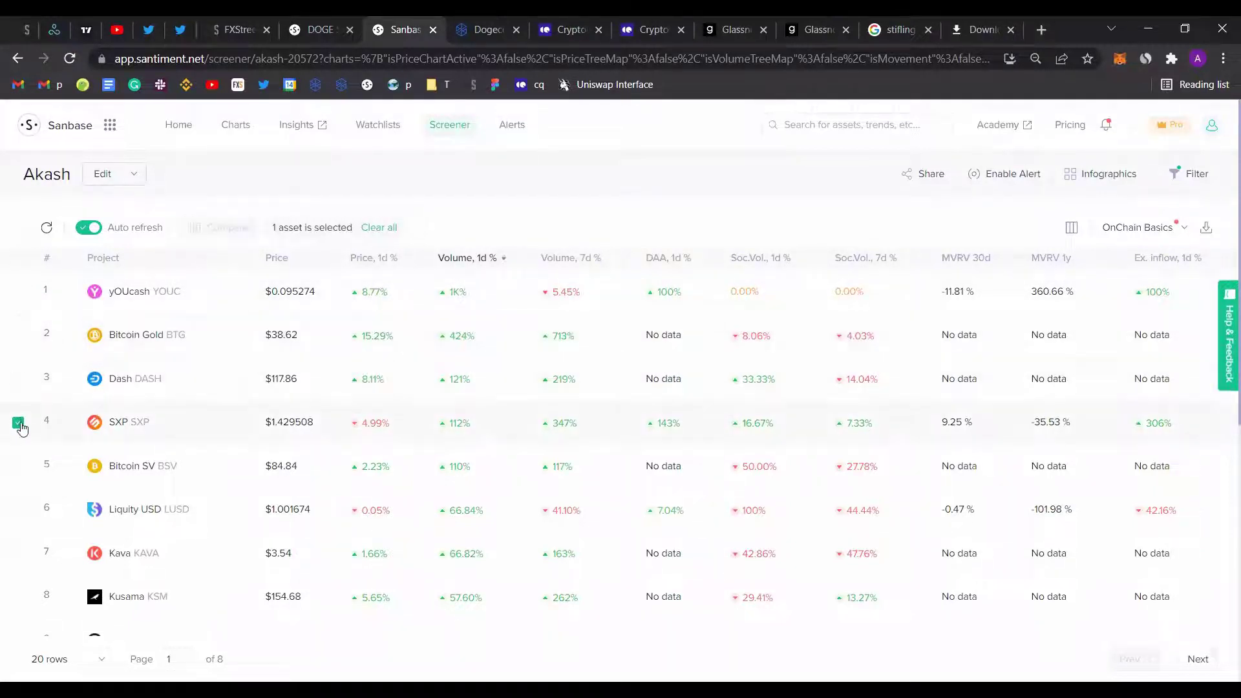
pyautogui.click(18, 423)
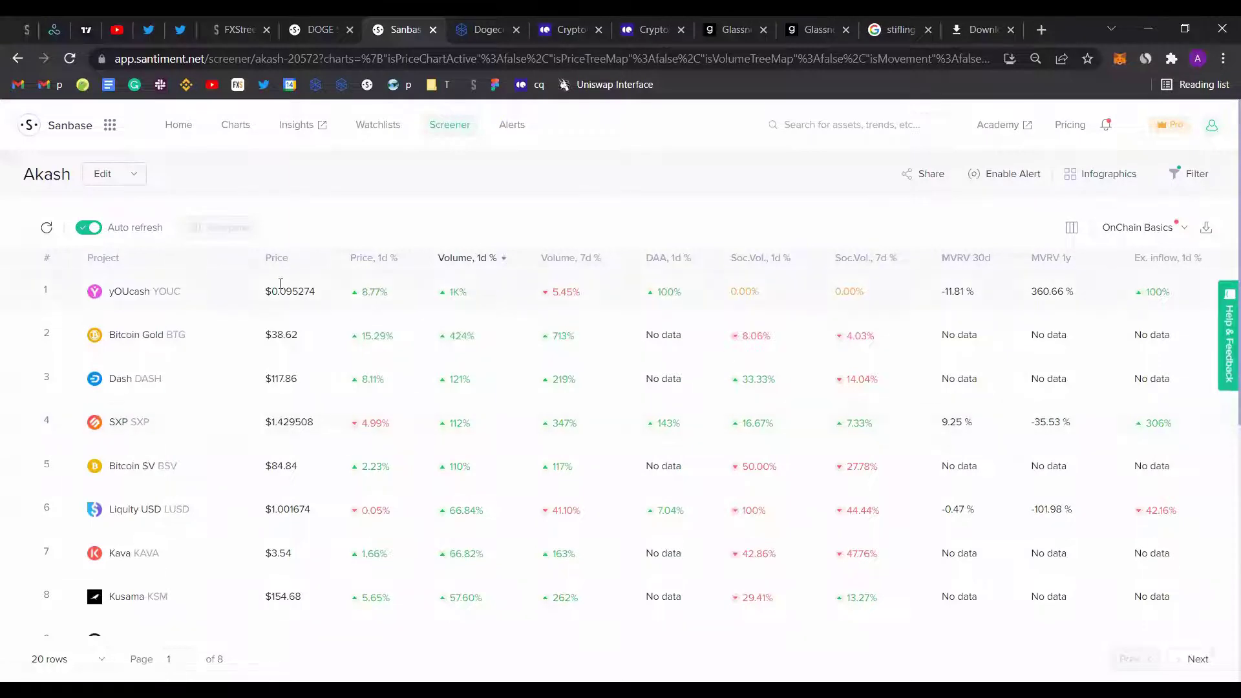
# Step: Select Dash, SXP and Bitcoin SV in the Akash screener list
pyautogui.click(18, 379)
pyautogui.click(17, 422)
pyautogui.click(18, 466)
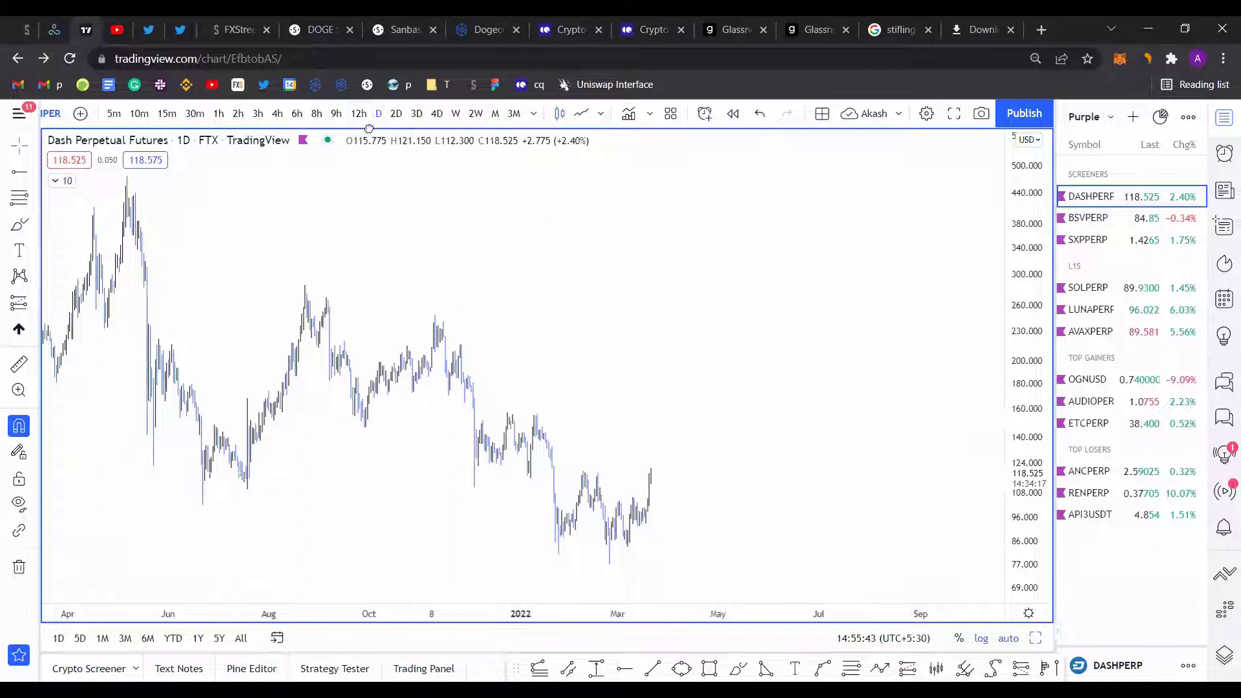
# Step: Display the daily Dash Perpetual Futures price as a line chart in TradingView
pyautogui.click(584, 115)
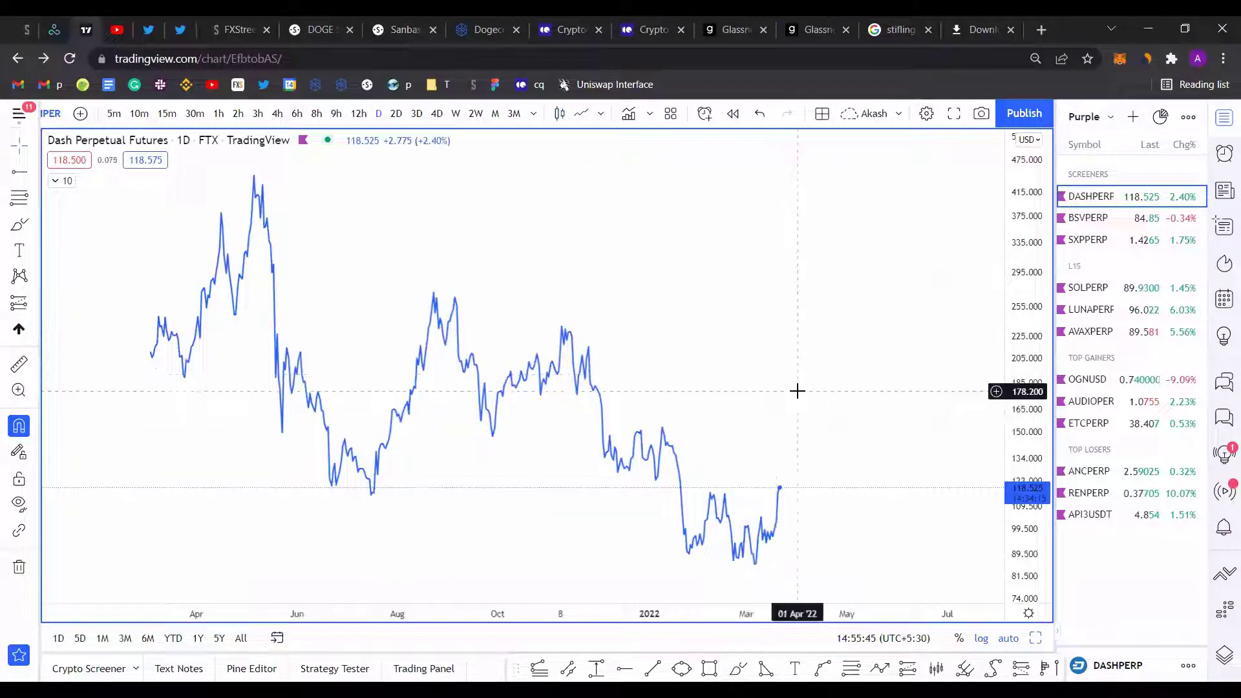
pyautogui.scroll(5, 776, 369)
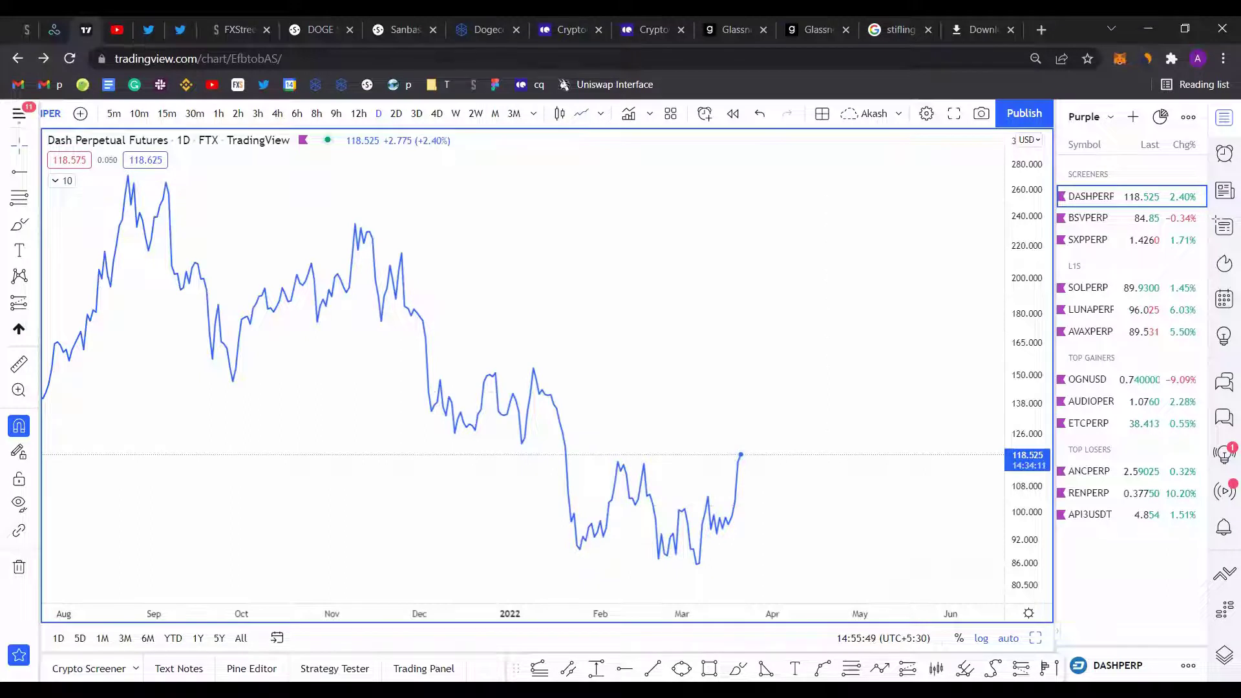
pyautogui.click(564, 454)
pyautogui.click(581, 556)
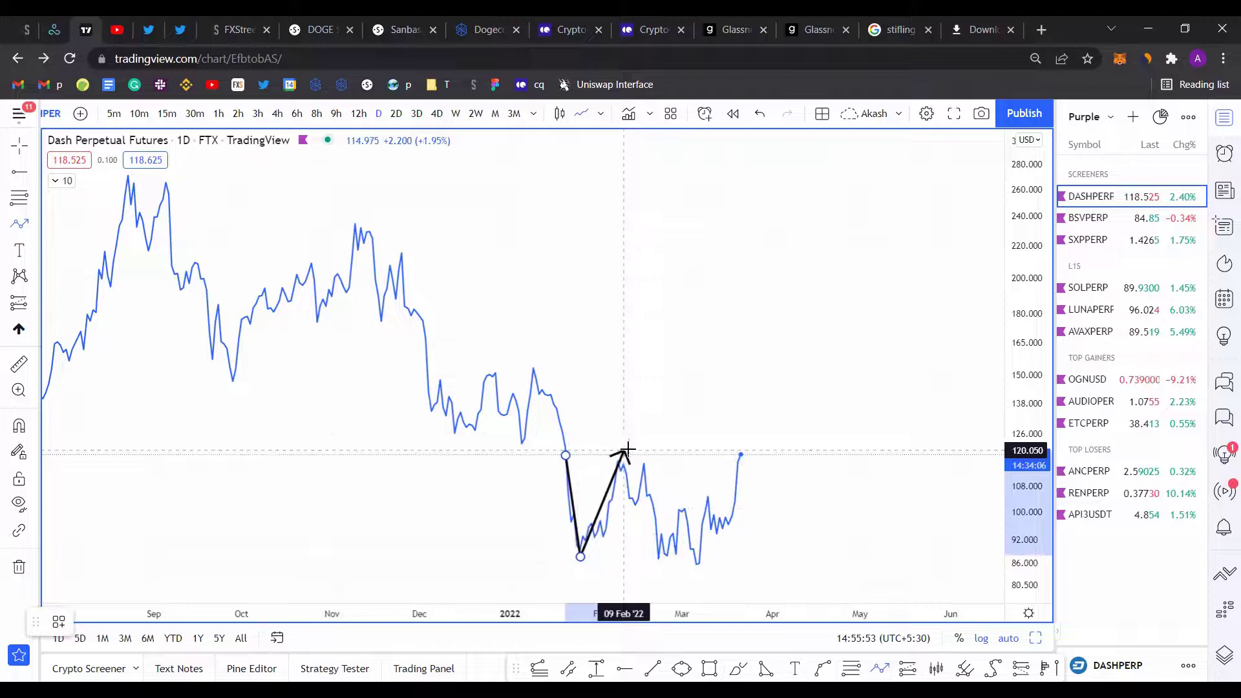
pyautogui.click(630, 450)
pyautogui.click(700, 566)
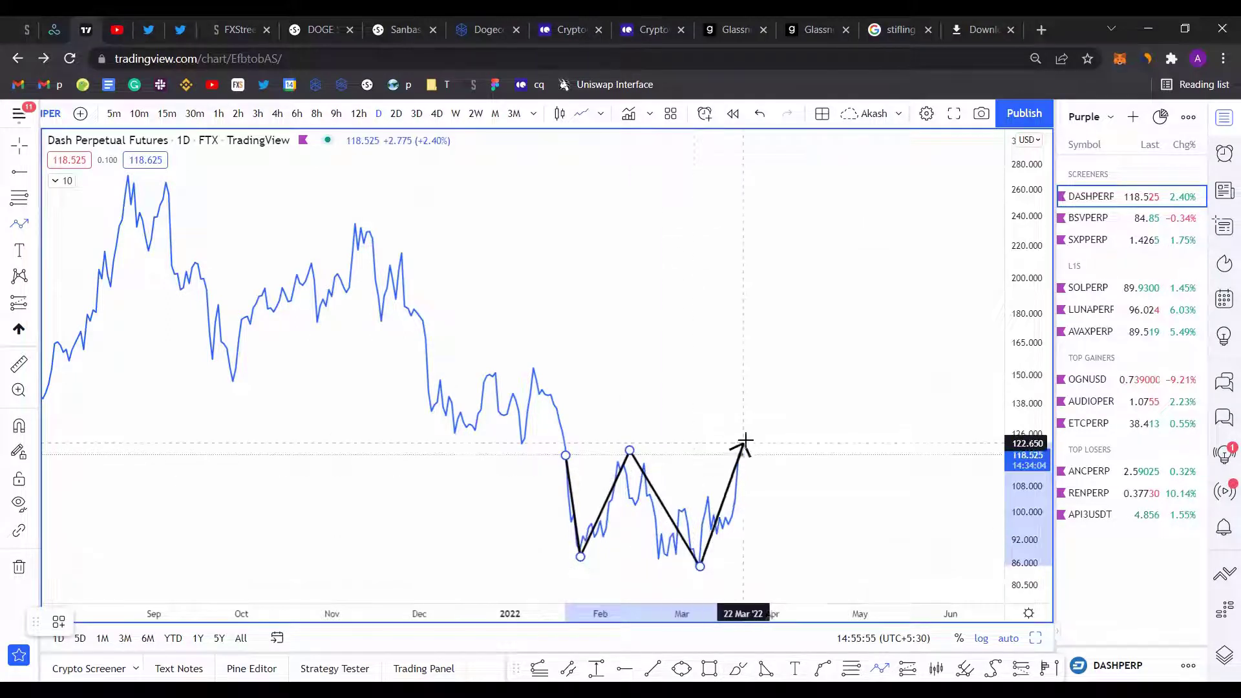
pyautogui.click(749, 450)
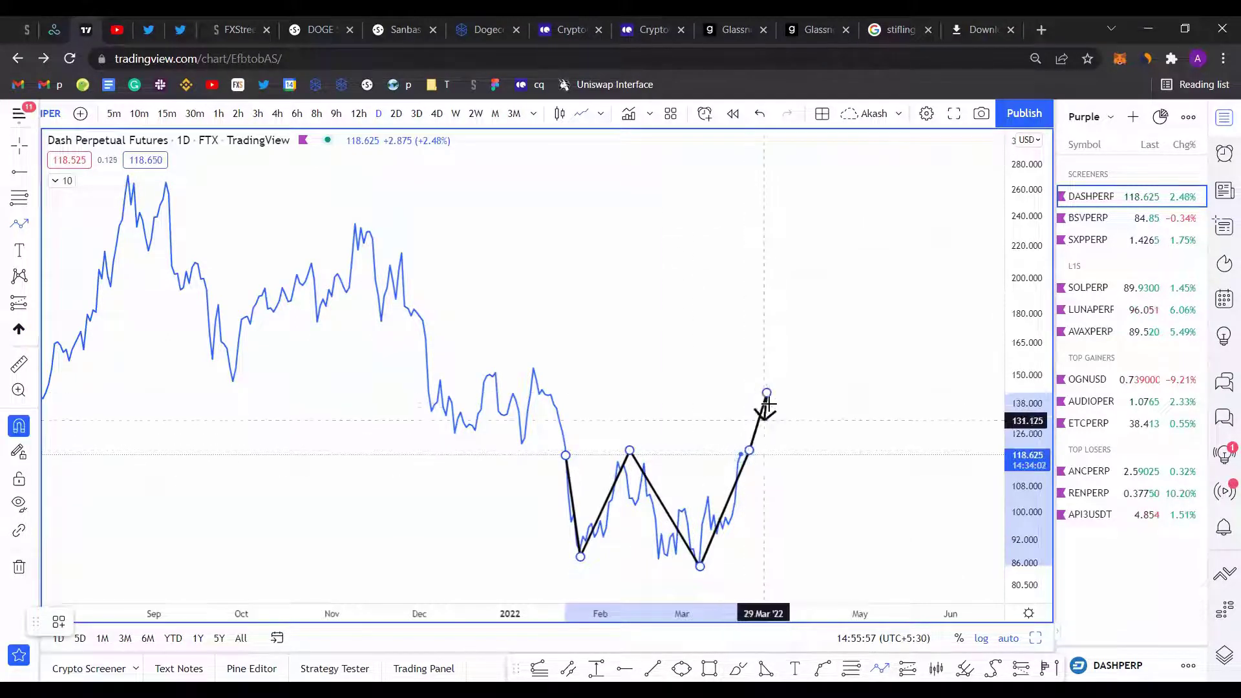
pyautogui.press('Escape')
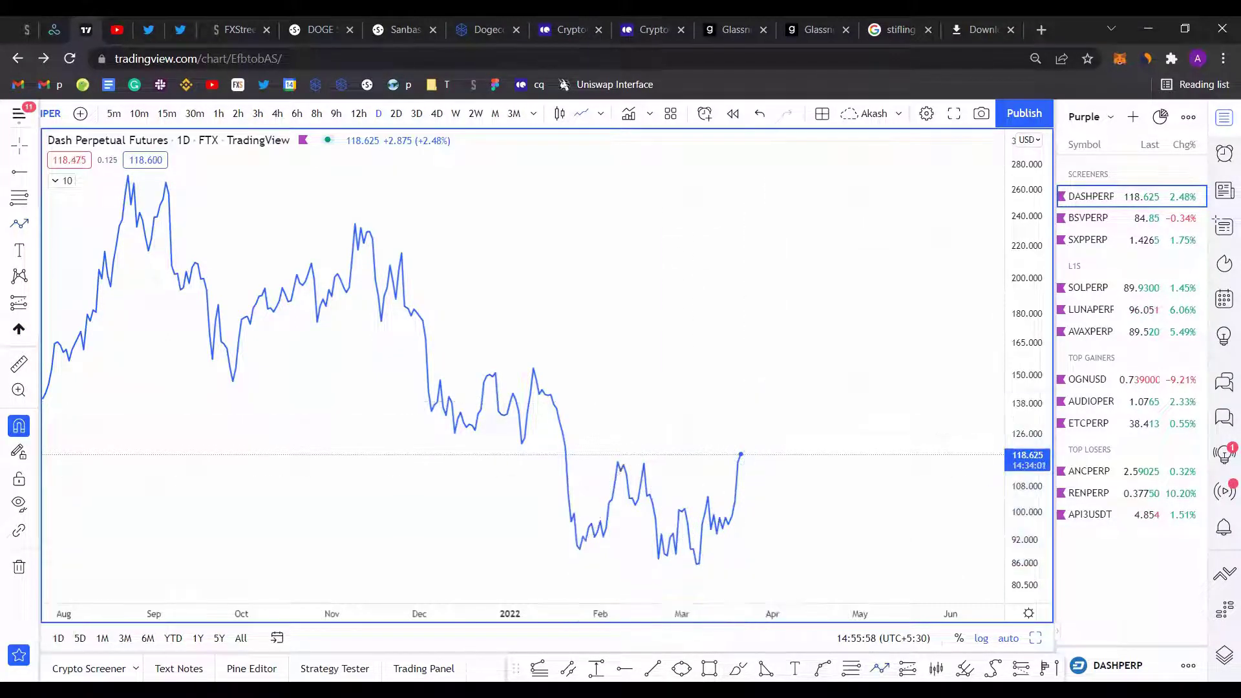
# Step: Draw a W-shaped path over the January to March 2022 double bottom, ending at about 120 on 23 March
pyautogui.click(566, 455)
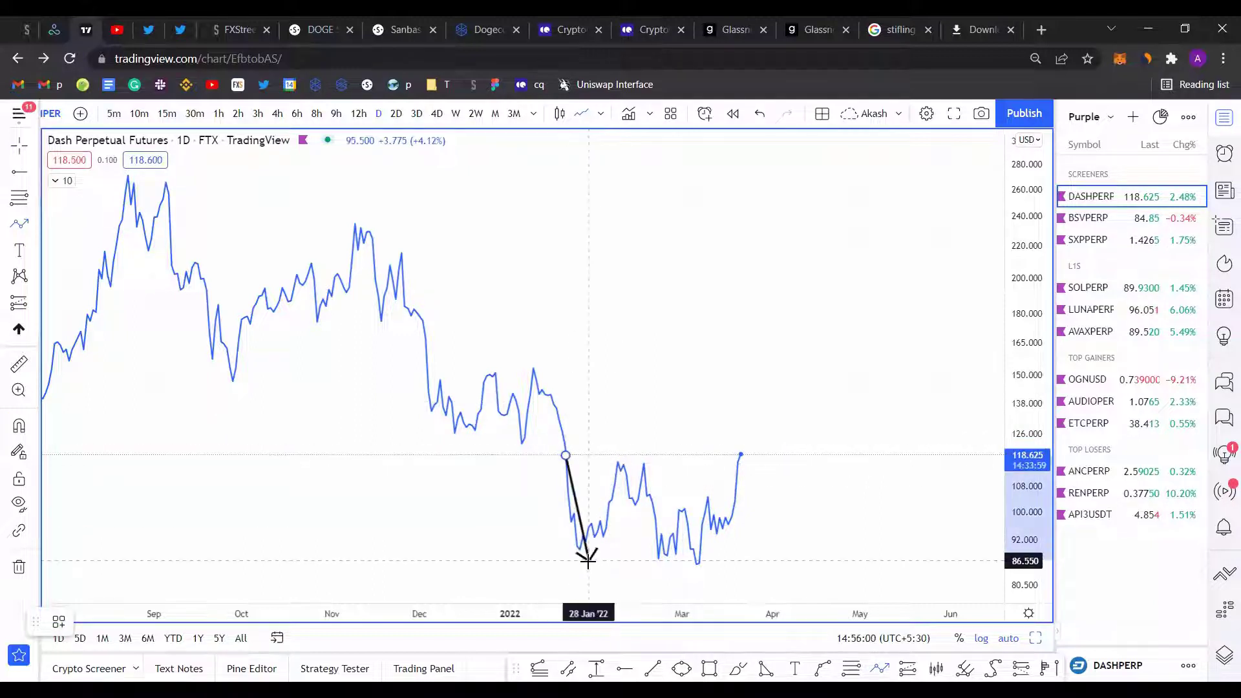
pyautogui.click(641, 455)
pyautogui.click(700, 569)
pyautogui.click(747, 451)
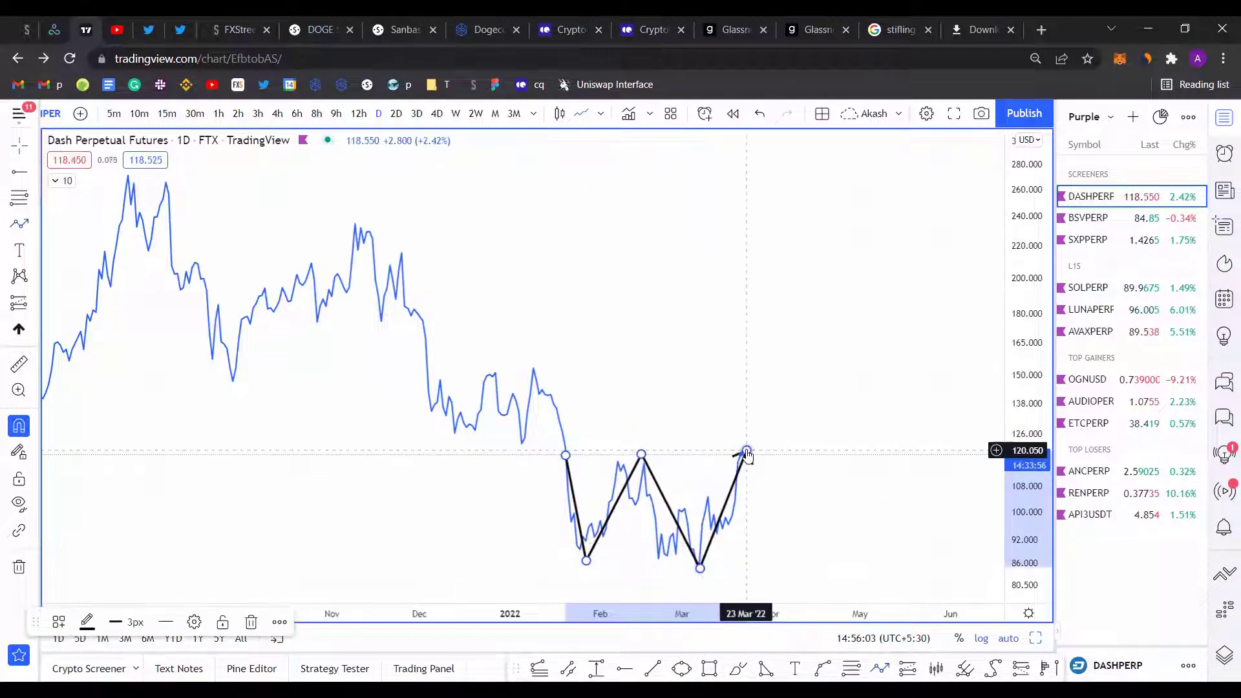
# Step: Measure the price drop from the May 2021 peak to the 6 March 2022 low with the Price Range tool
pyautogui.scroll(-5, 812, 385)
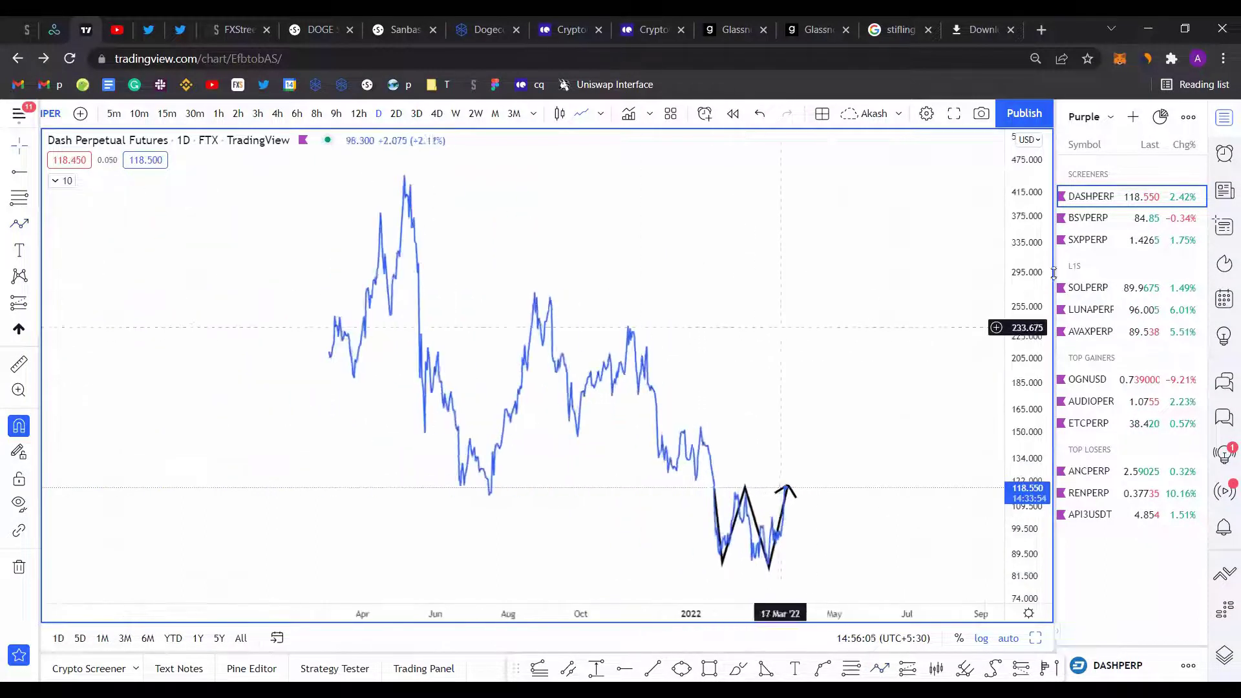
pyautogui.moveTo(1031, 309); pyautogui.dragTo(1031, 421)
pyautogui.moveTo(670, 272); pyautogui.dragTo(672, 281)
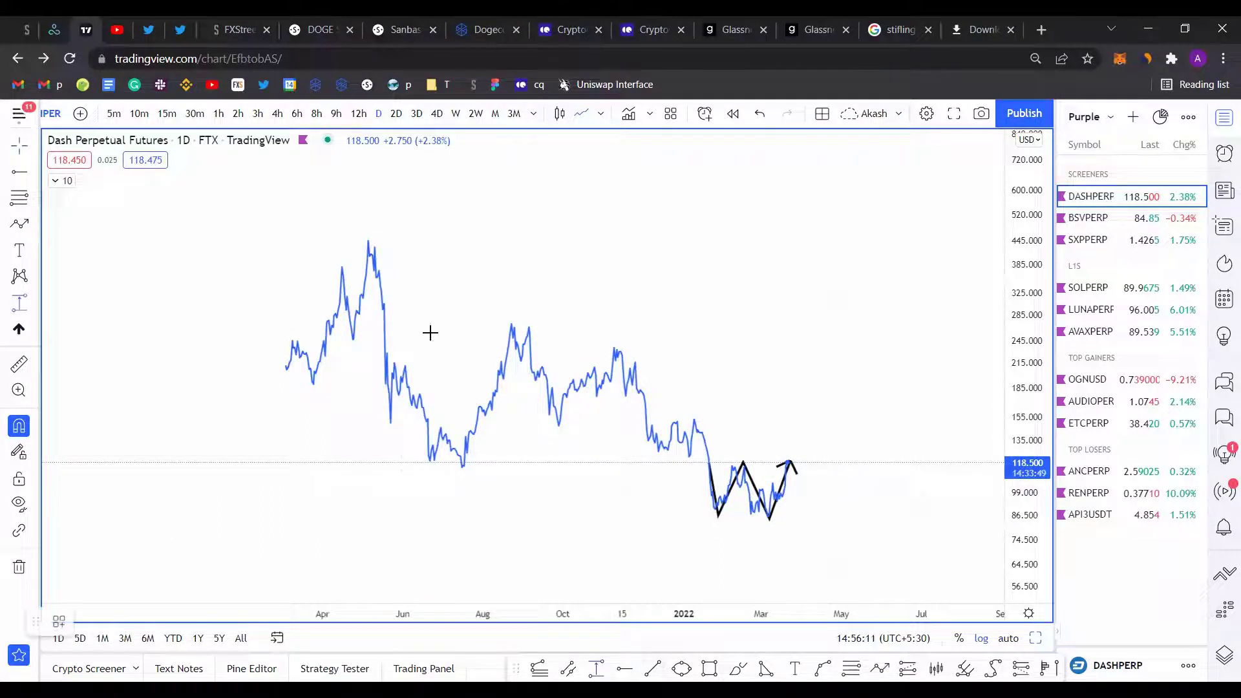
pyautogui.click(368, 229)
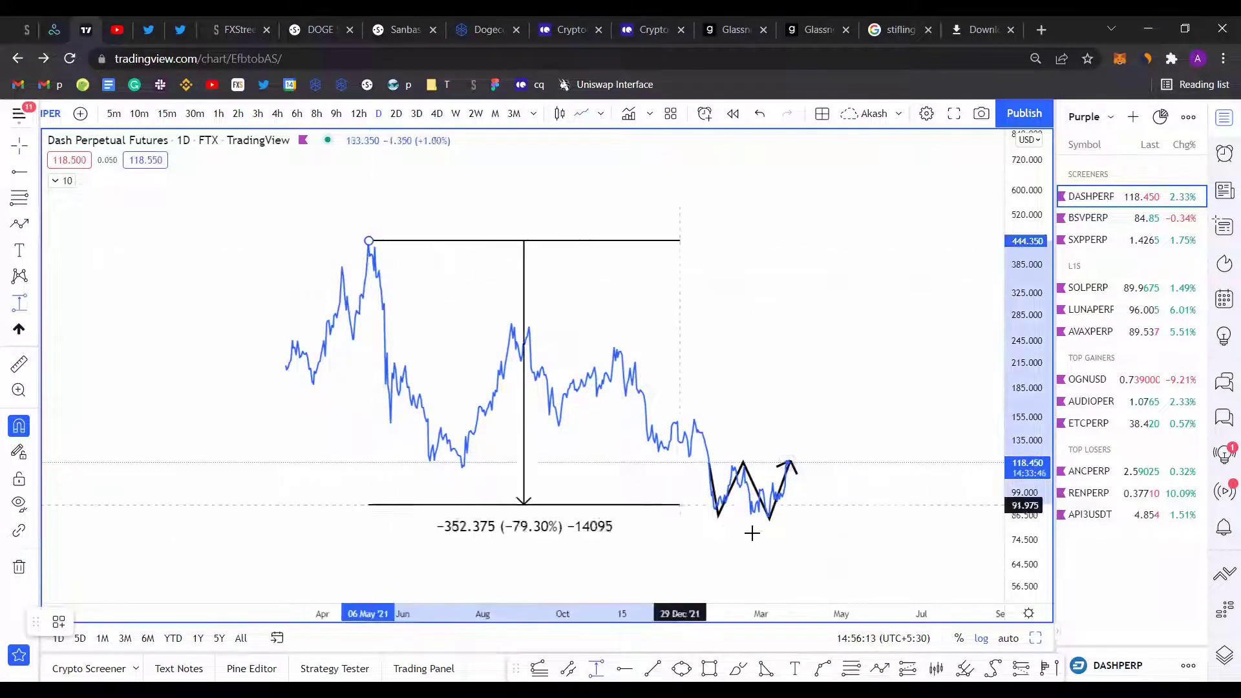
pyautogui.click(769, 520)
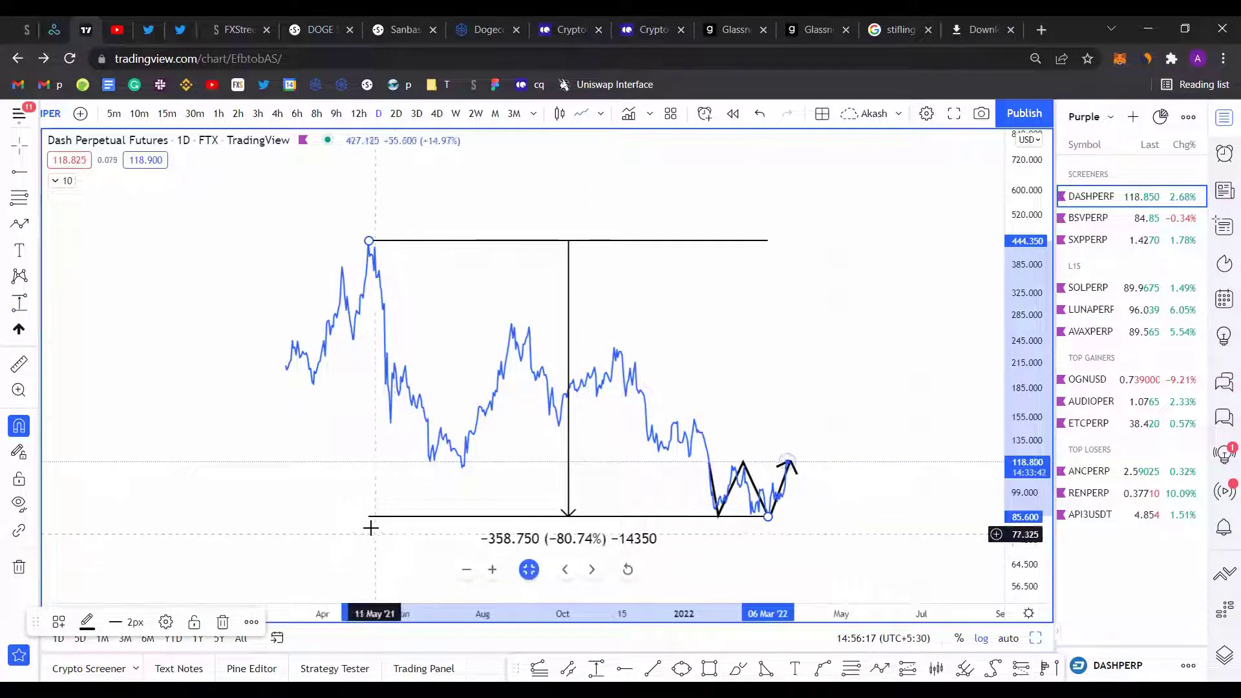
# Step: Measure the span from 5 May 2021 to 21 March 2022 beneath the price and remove the price range drawing
pyautogui.keyDown('shift'); pyautogui.click(364, 502); pyautogui.keyUp('shift')
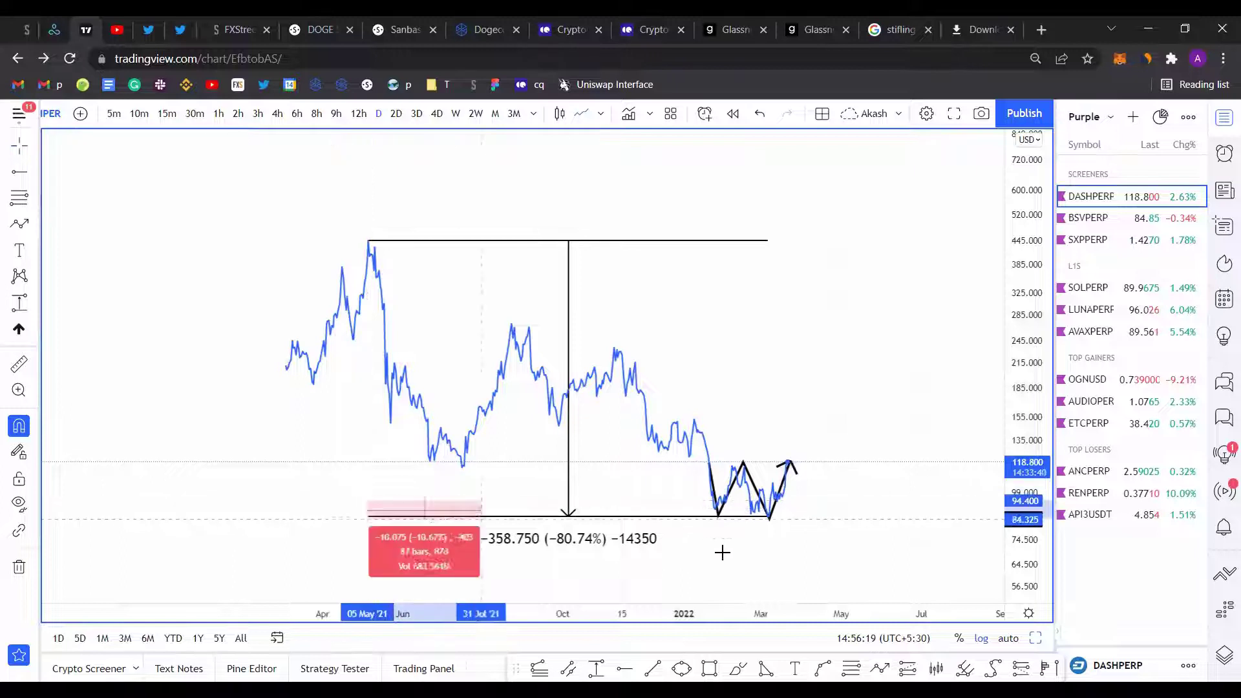
pyautogui.click(788, 547)
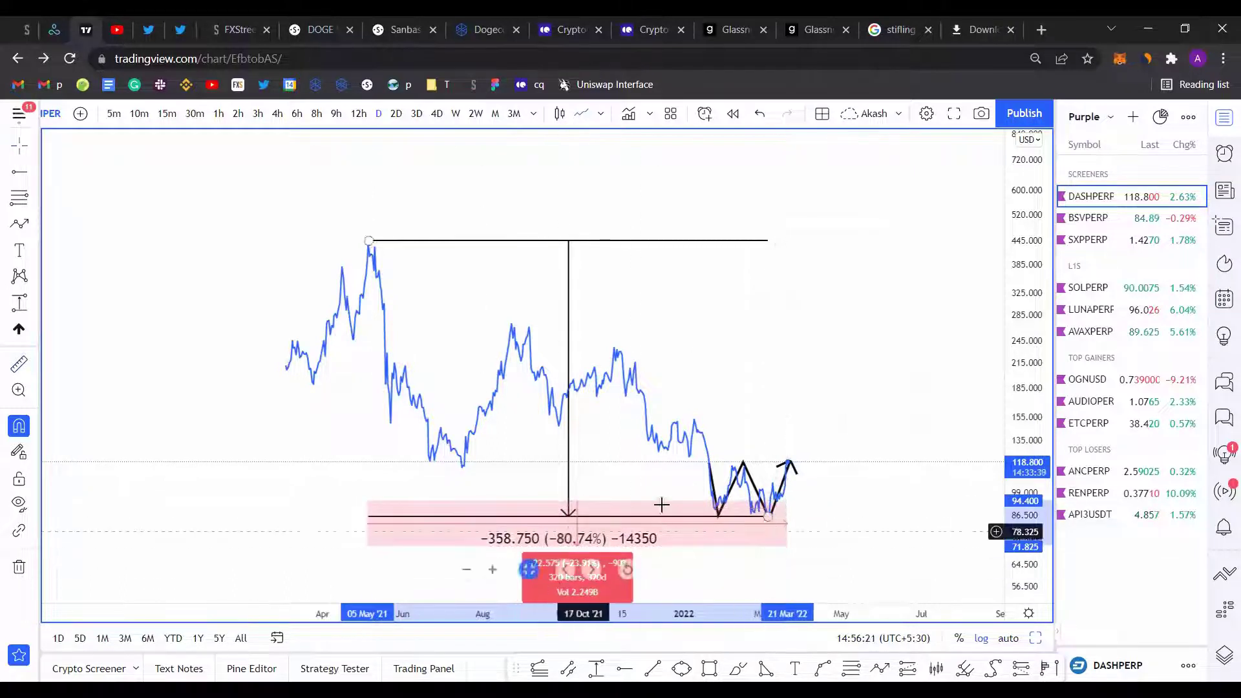
pyautogui.click(569, 479)
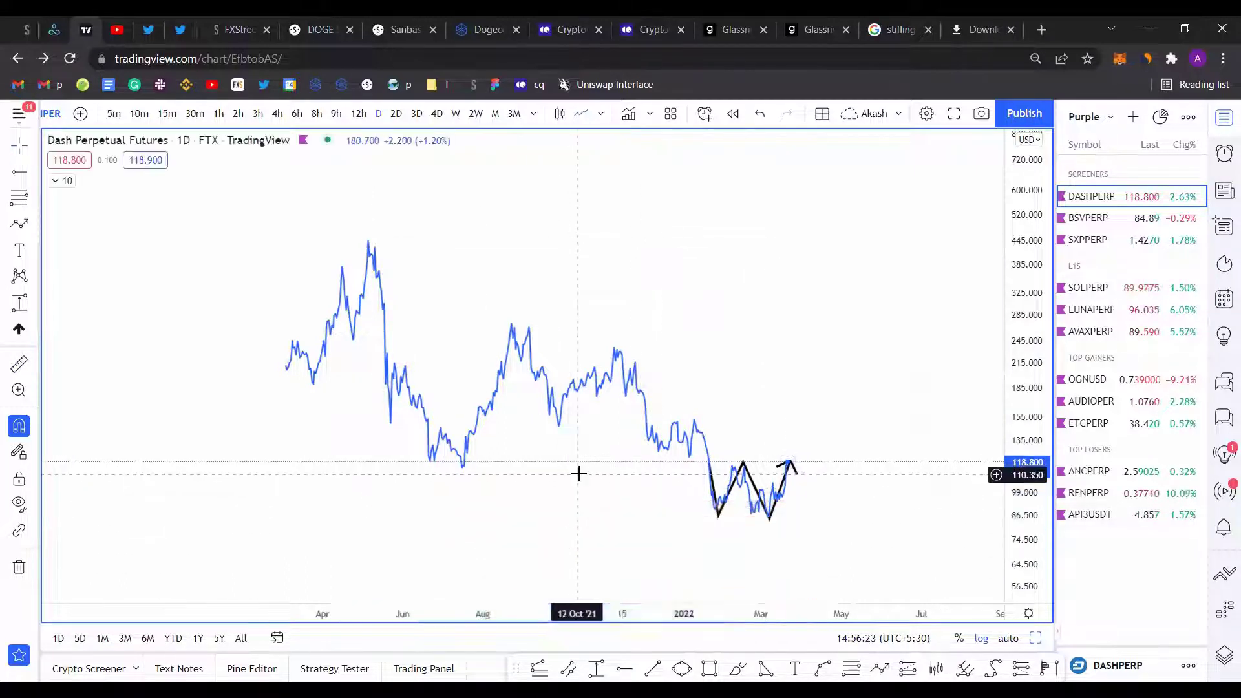
# Step: Delete the W-shaped path drawn over the double bottom
pyautogui.scroll(2, 781, 414)
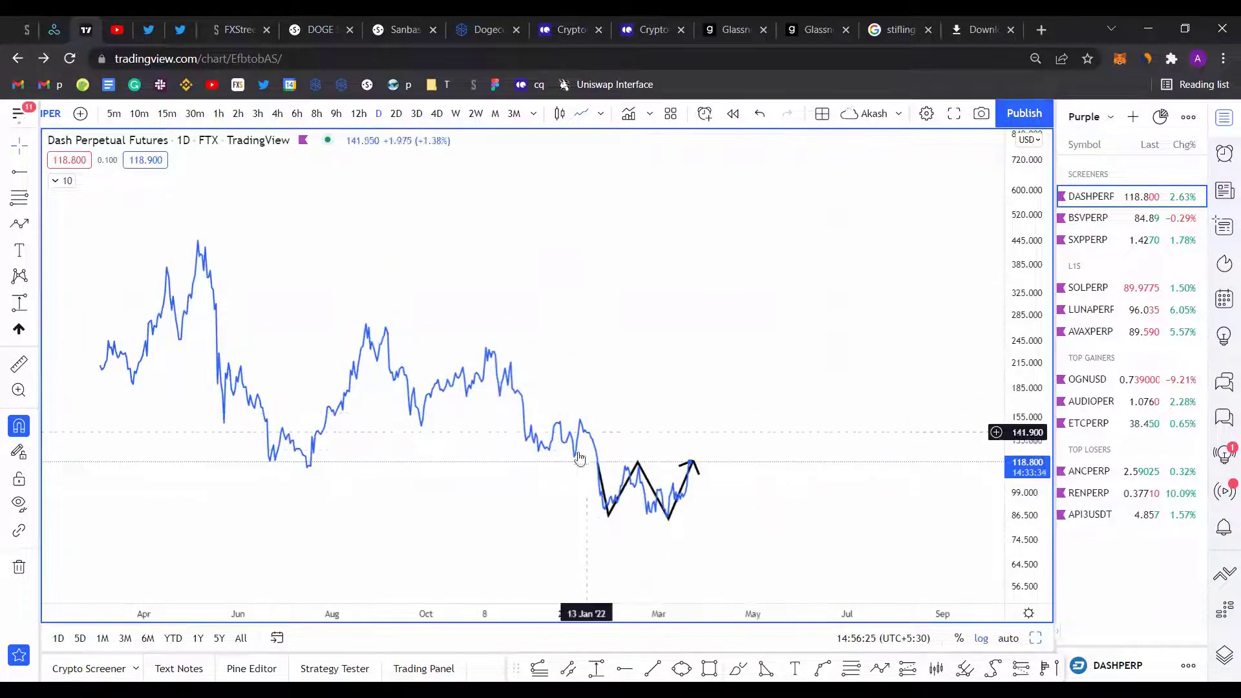
pyautogui.hscroll(-1, 286, 434)
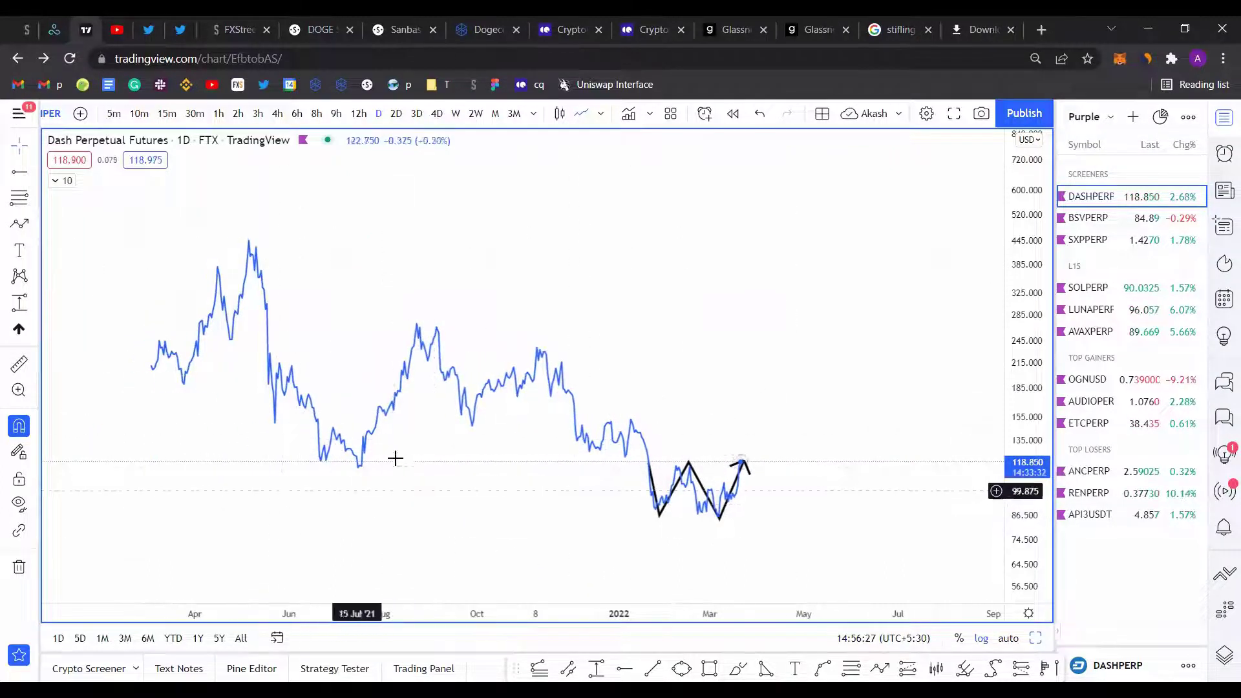
pyautogui.scroll(3, 666, 514)
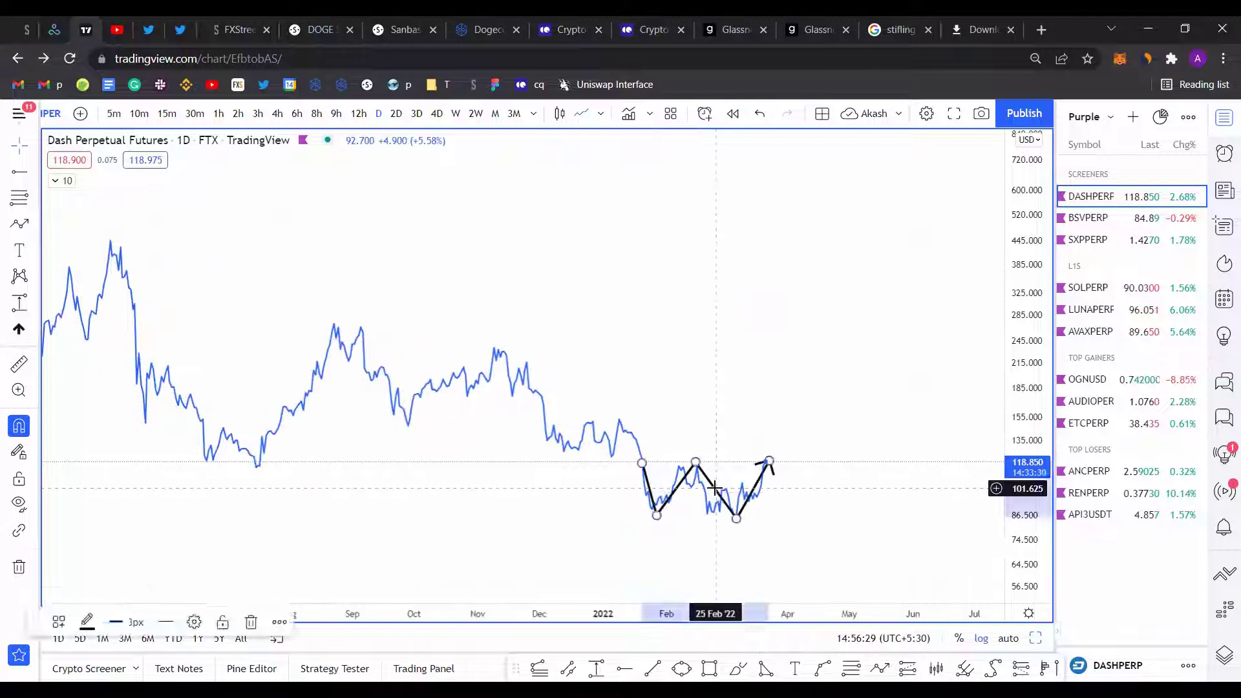
pyautogui.press('Delete')
# Step: Draw a horizontal trend line at about 119.35 along the June and July 2021 lows
pyautogui.hotkey('alt', 't')
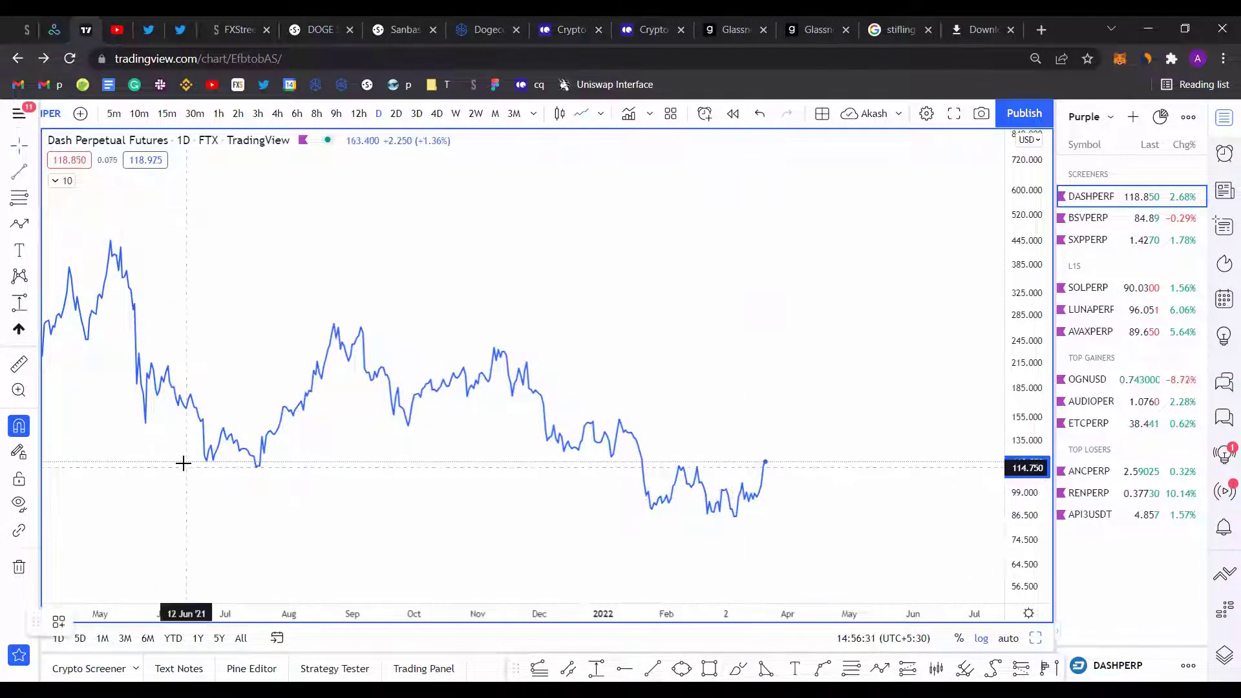
pyautogui.click(207, 461)
pyautogui.click(289, 461)
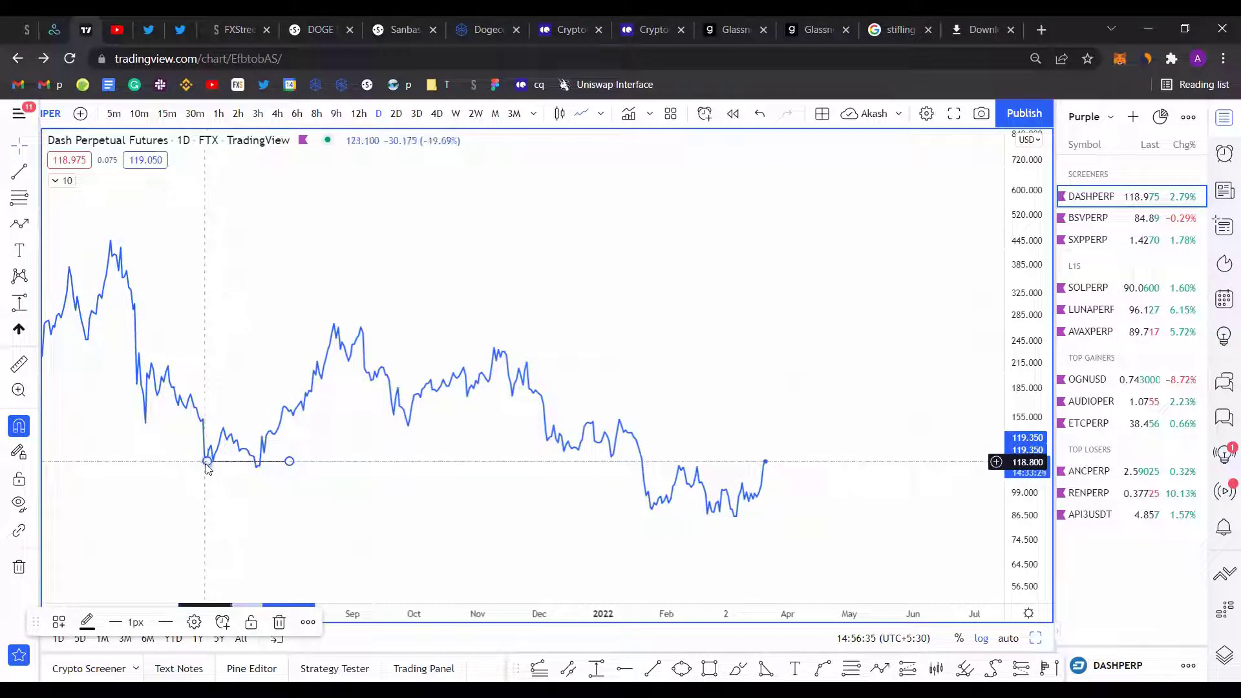
pyautogui.click(530, 543)
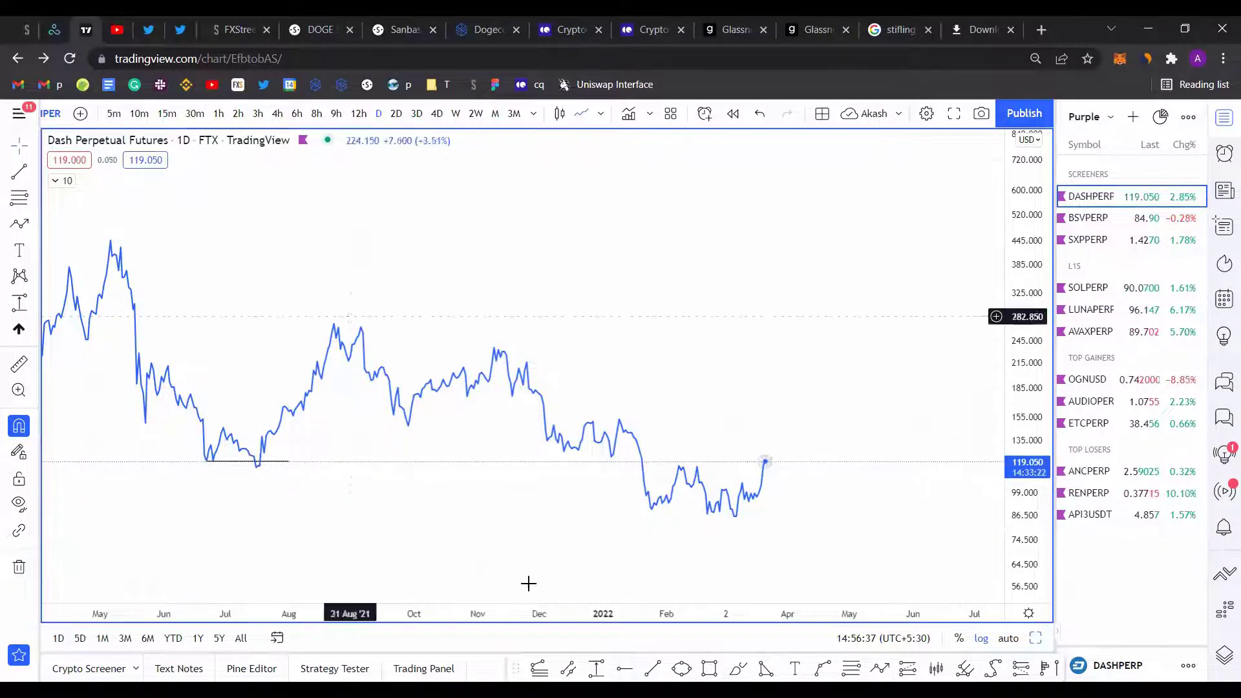
# Step: Draw a horizontal trend line along the January to March 2022 lows
pyautogui.click(652, 518)
pyautogui.click(777, 510)
pyautogui.click(755, 542)
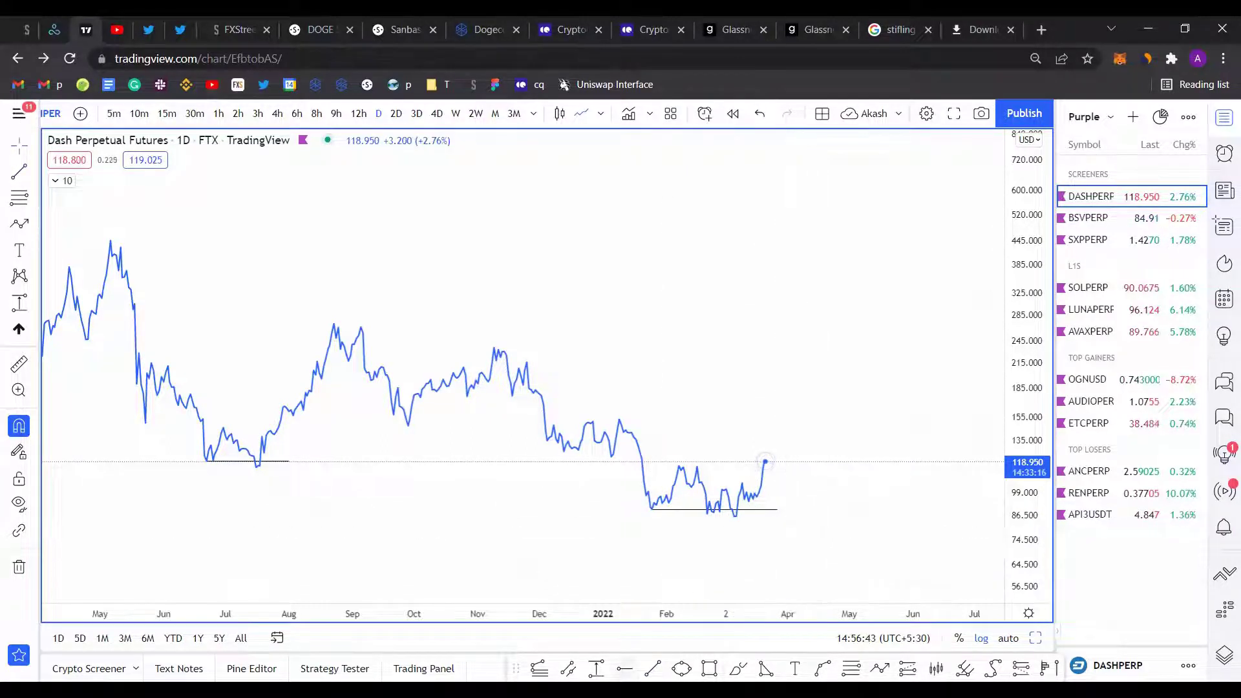
# Step: Place a horizontal ray along the February 2022 highs, starting on 13 January 2022 at 116.300
pyautogui.keyDown('ctrl'); pyautogui.click(626, 463); pyautogui.keyUp('ctrl')
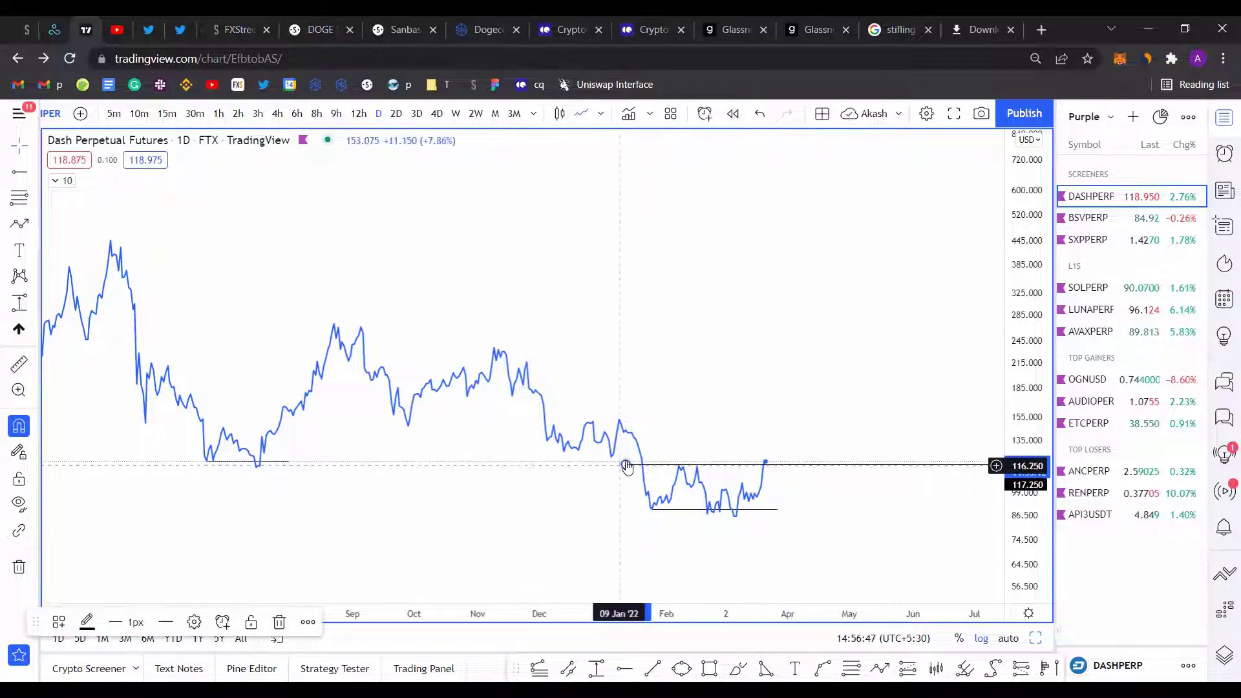
pyautogui.scroll(4, 737, 507)
pyautogui.moveTo(1028, 515); pyautogui.dragTo(967, 301)
pyautogui.moveTo(833, 304); pyautogui.dragTo(819, 247)
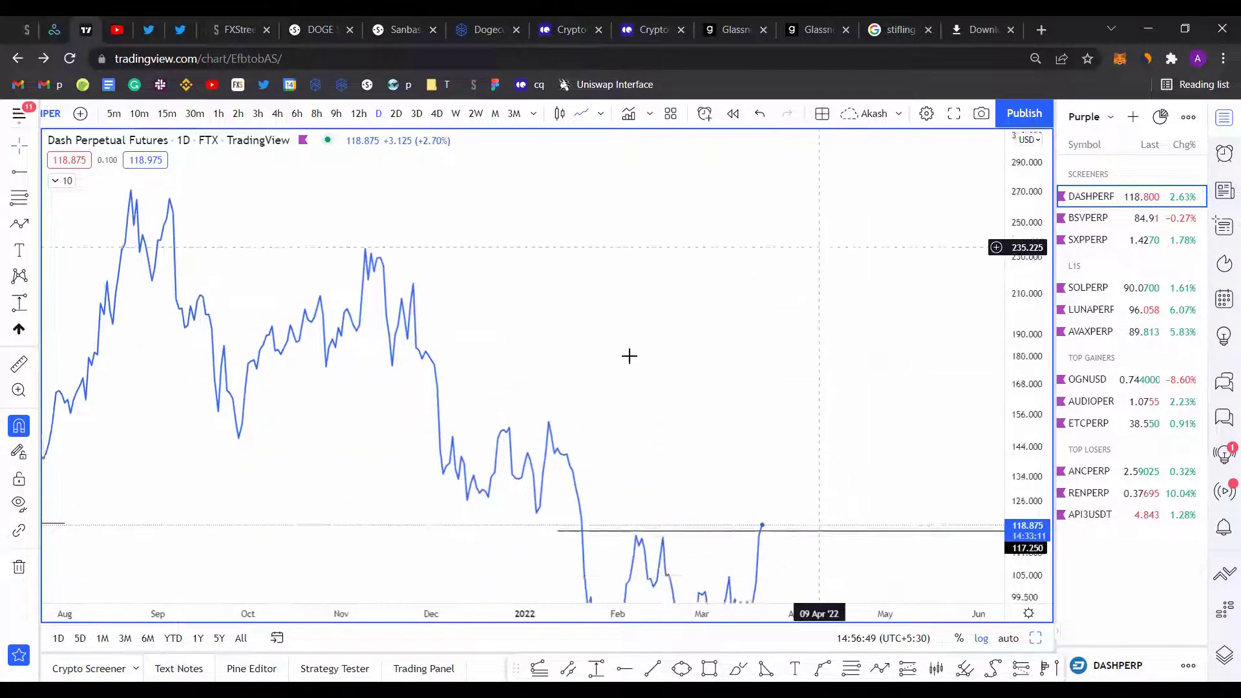
pyautogui.moveTo(518, 386); pyautogui.dragTo(521, 389)
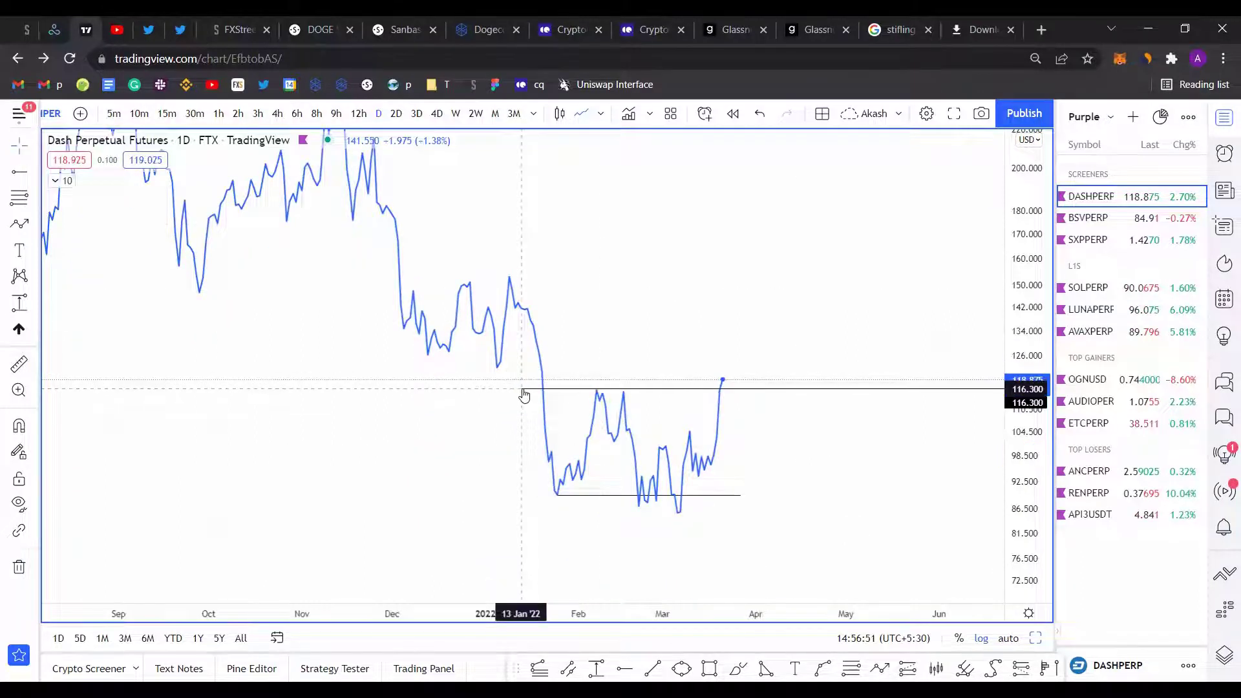
pyautogui.click(524, 391)
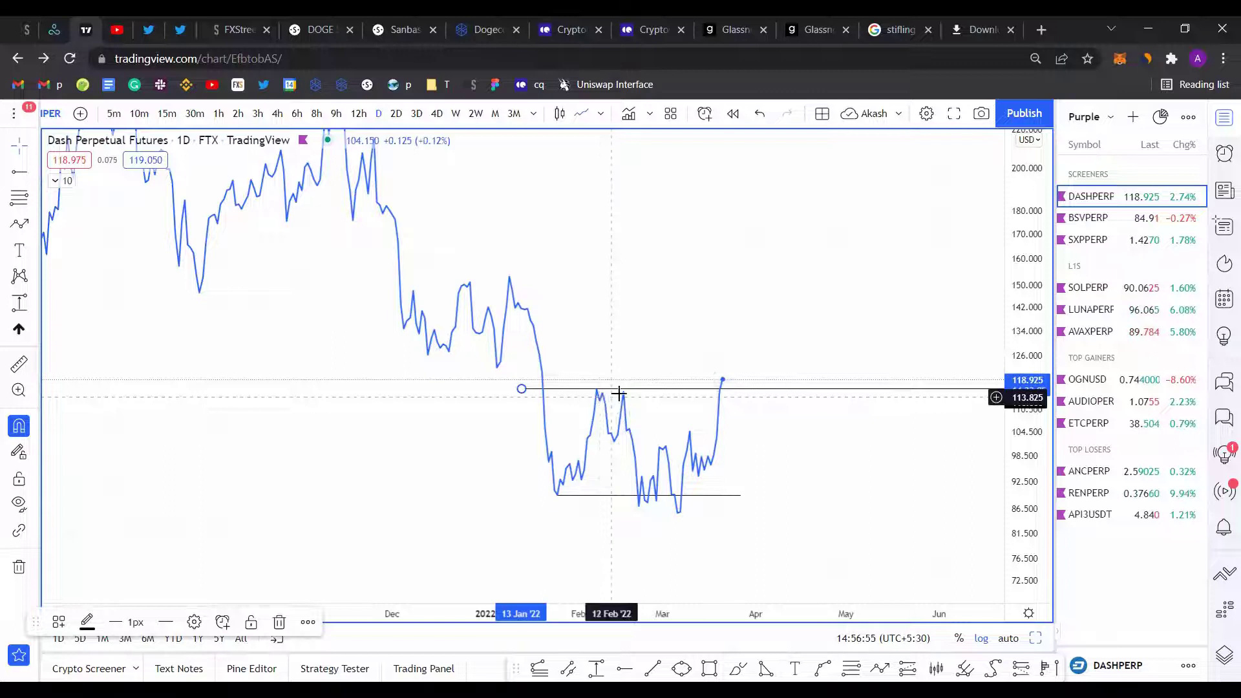
pyautogui.click(524, 269)
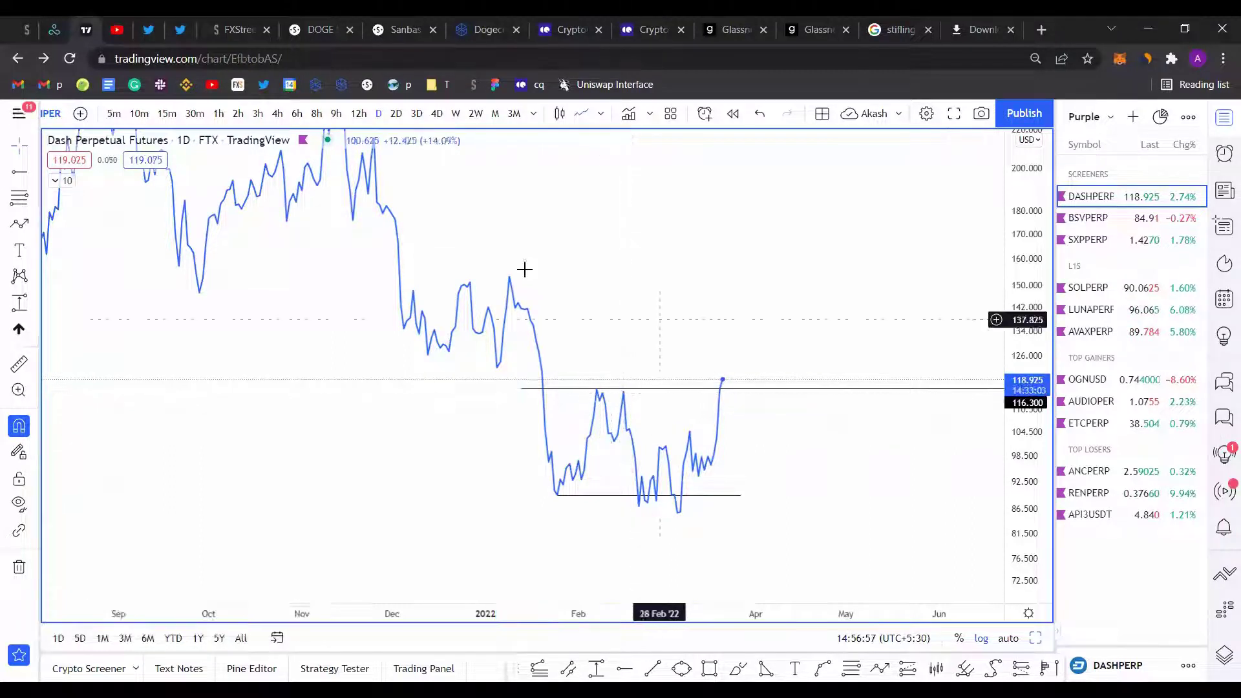
# Step: Switch the Dash chart back to candlesticks
pyautogui.click(560, 113)
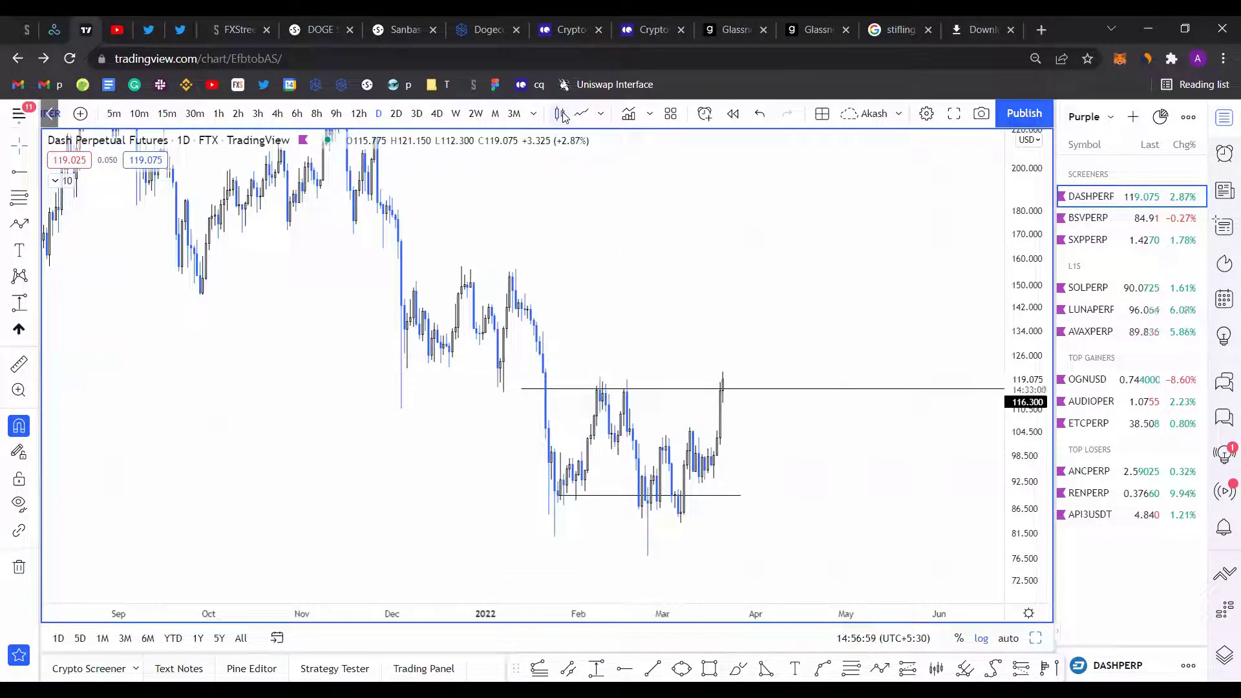
# Step: Place a long position on the Dash chart starting 18 April 2022, with entry at 116.500 and stop at 91.675
pyautogui.scroll(5, 508, 394)
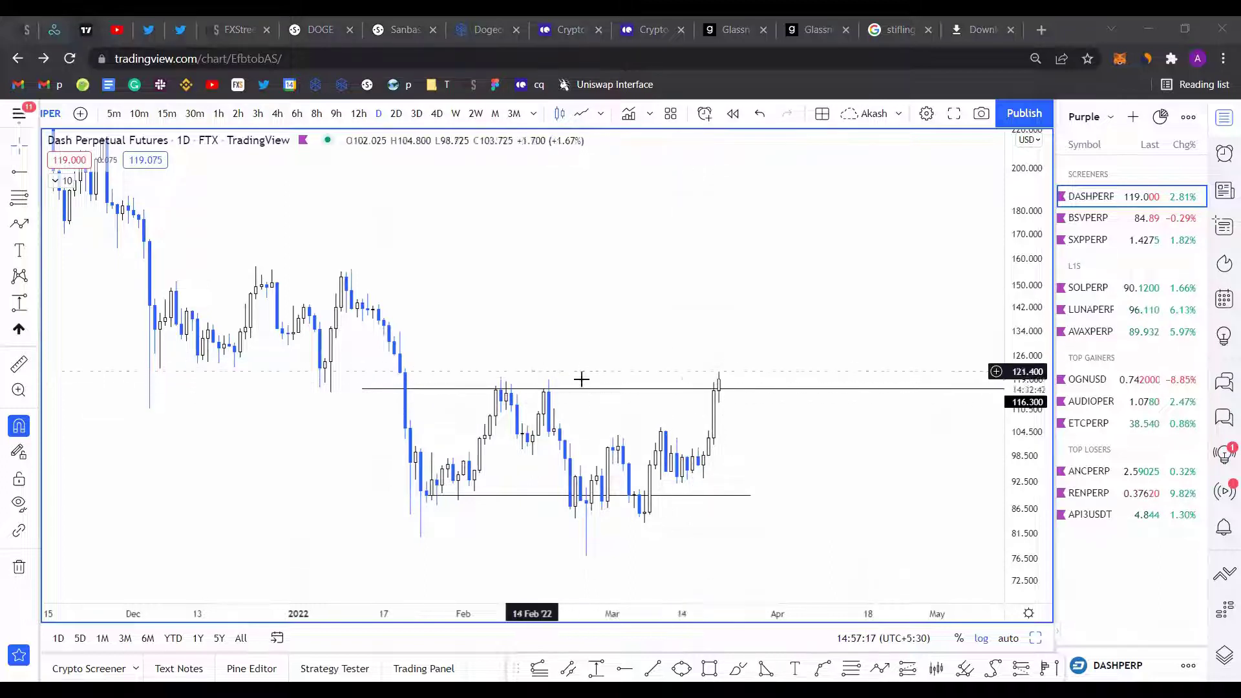
pyautogui.click(674, 391)
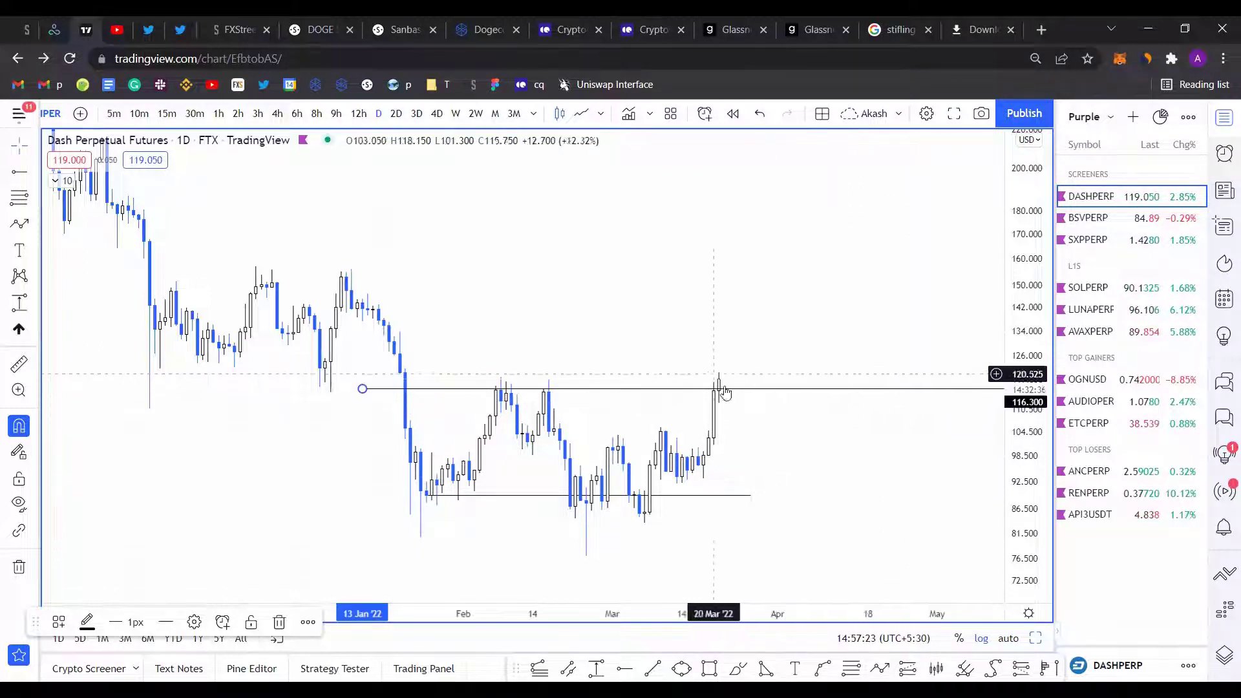
pyautogui.click(801, 443)
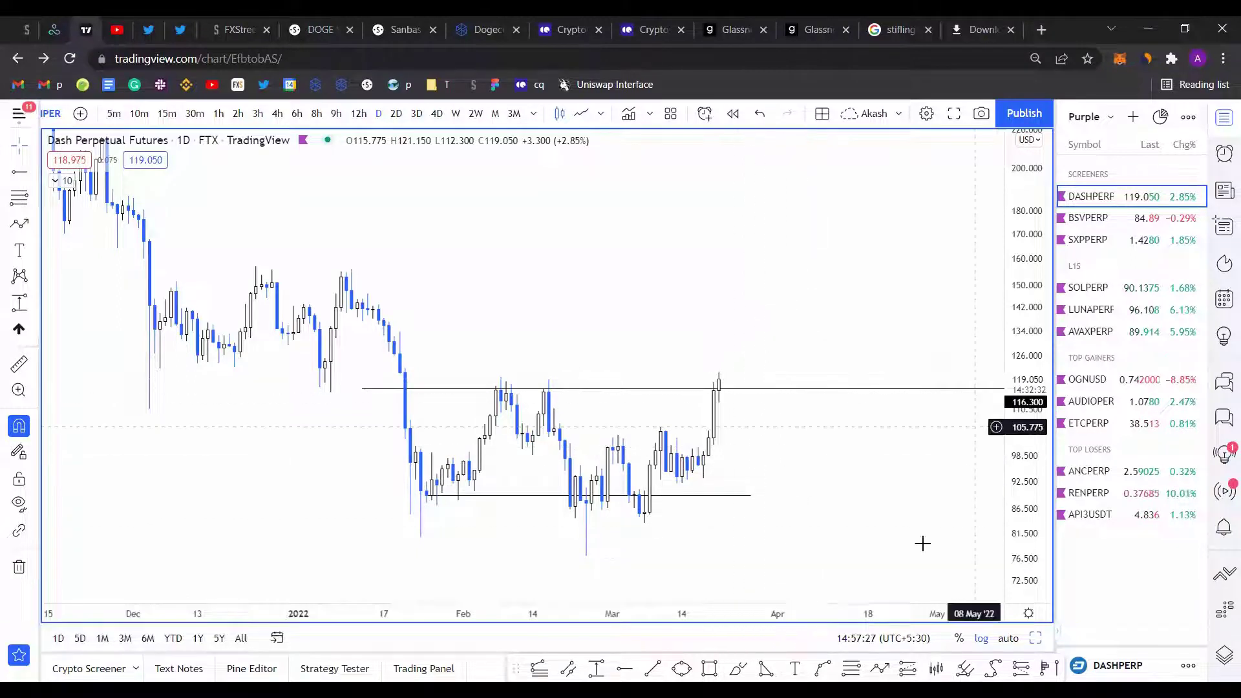
pyautogui.click(869, 388)
pyautogui.moveTo(865, 518); pyautogui.dragTo(871, 488)
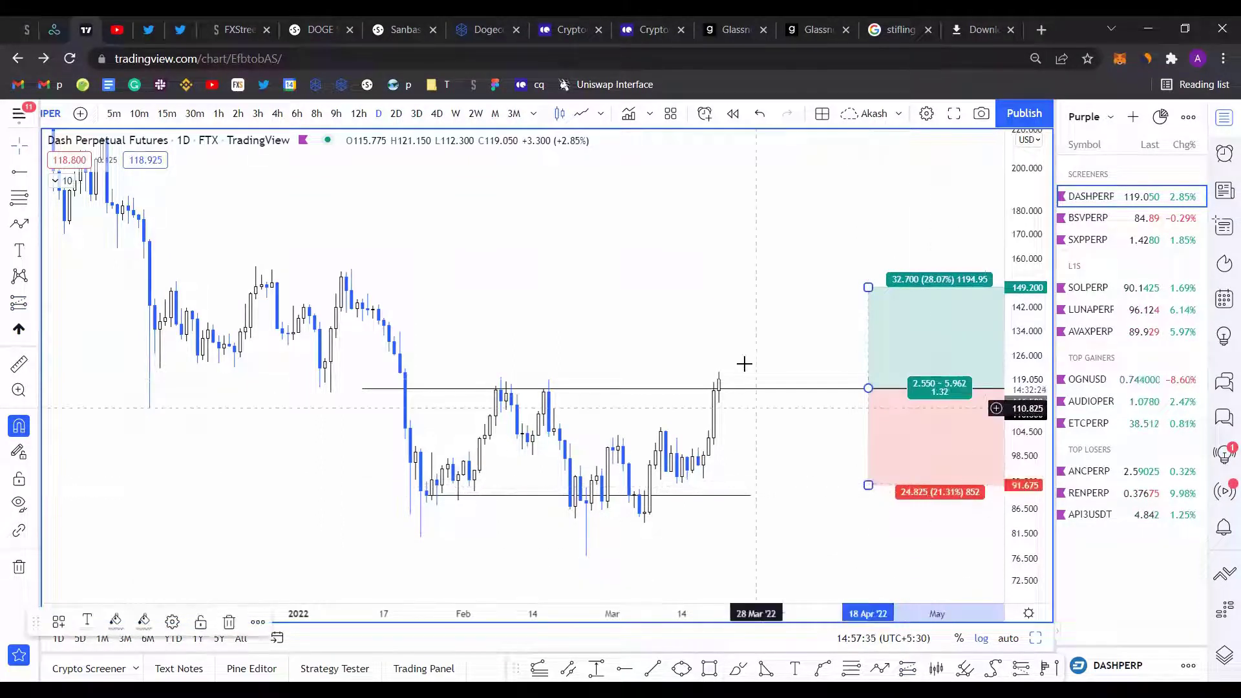
# Step: Place a horizontal ray at 155.925 along the December 2021 and January 2022 highs
pyautogui.moveTo(751, 341); pyautogui.dragTo(693, 381)
pyautogui.scroll(-1, 640, 362)
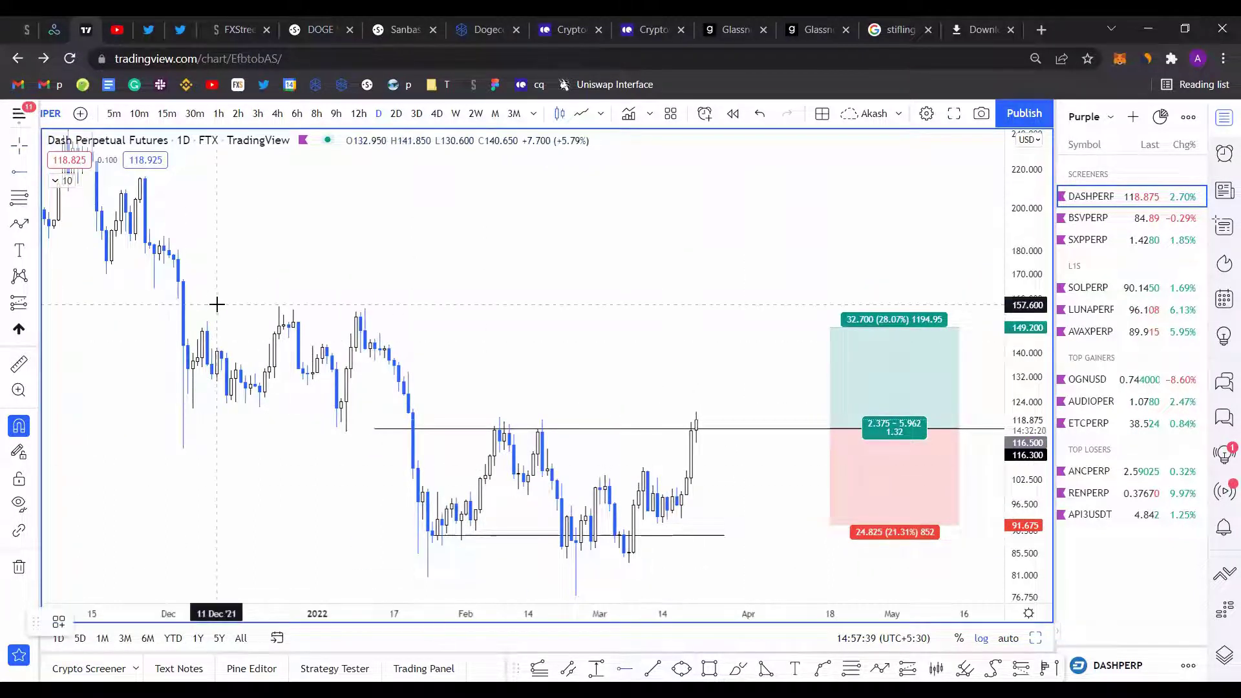
pyautogui.click(197, 317)
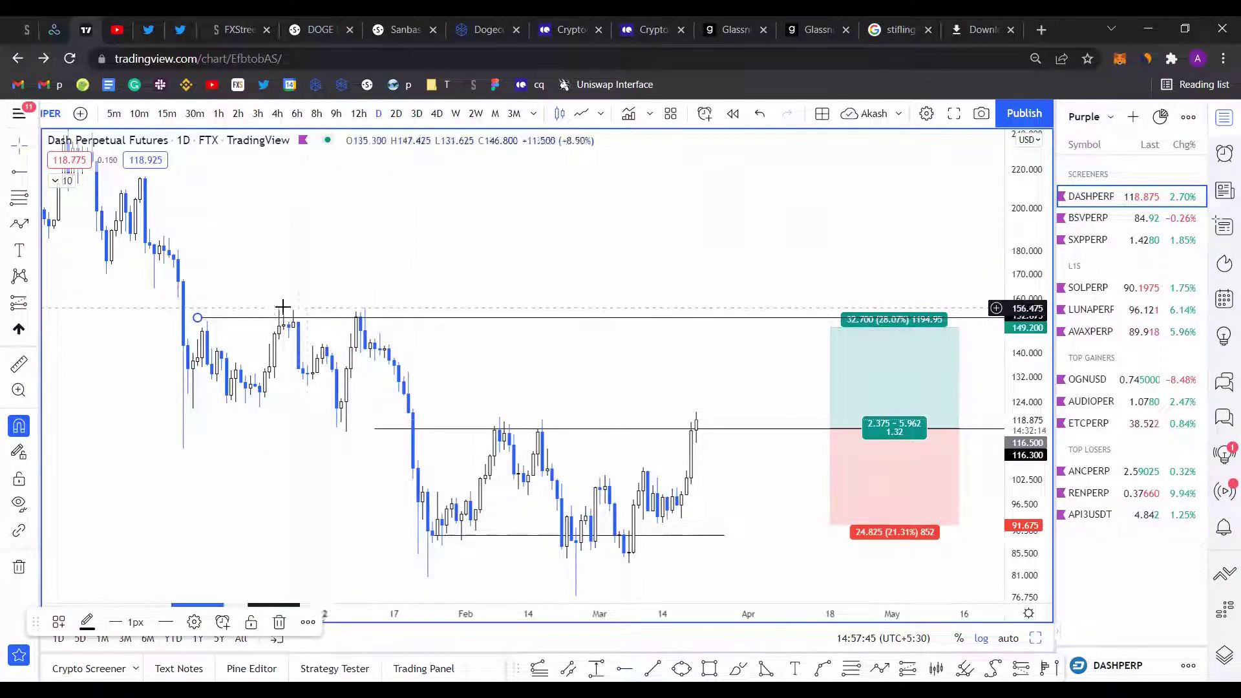
pyautogui.moveTo(197, 318); pyautogui.dragTo(202, 309)
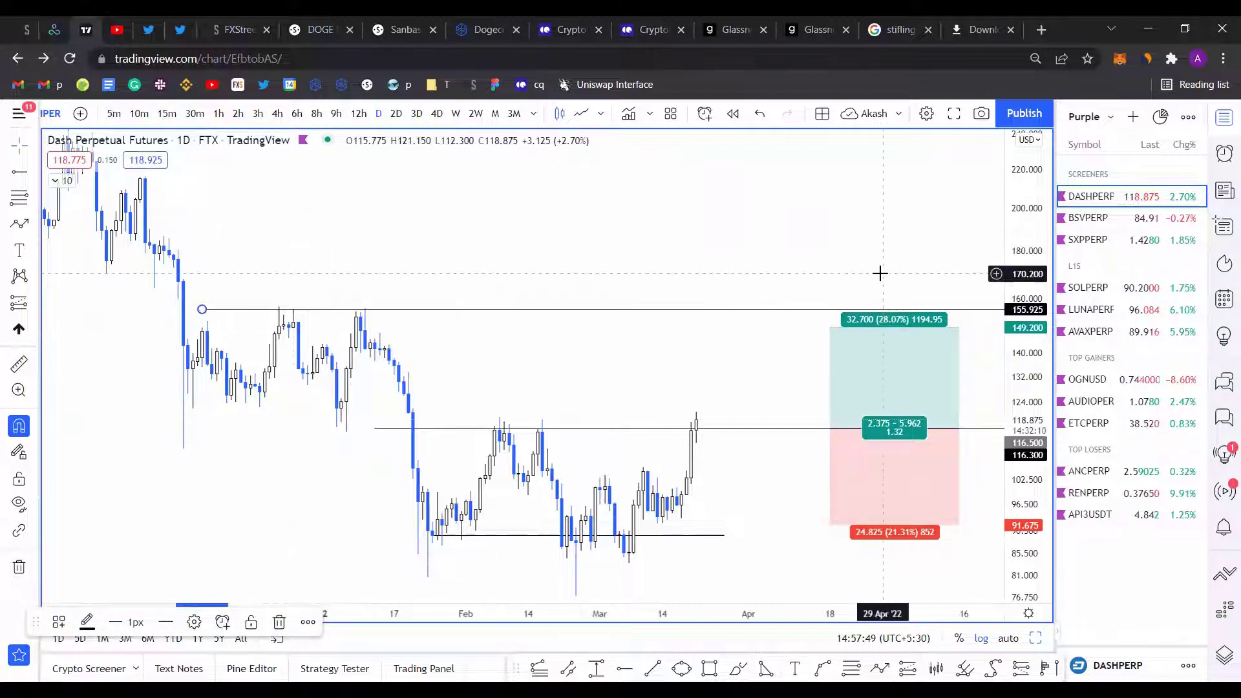
# Step: Raise the long position's target to the 155.925 resistance level and extend its box further into May 2022
pyautogui.moveTo(880, 274); pyautogui.dragTo(830, 275)
pyautogui.moveTo(768, 328); pyautogui.dragTo(770, 310)
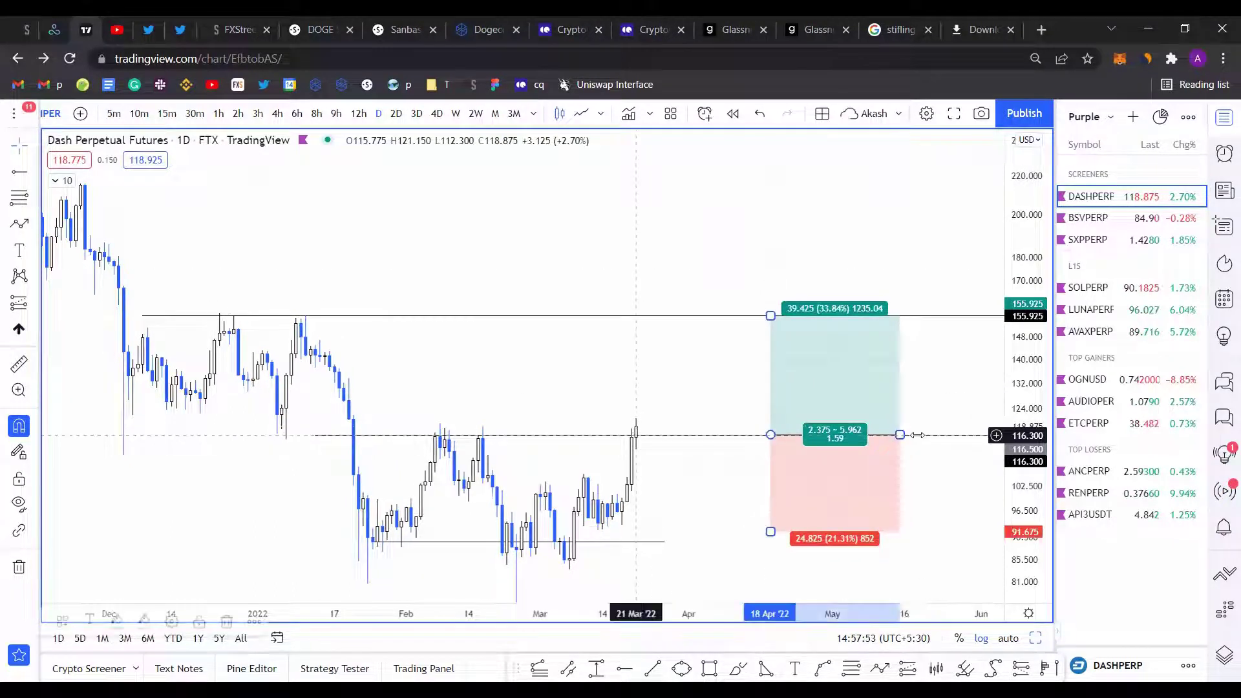
pyautogui.moveTo(918, 435); pyautogui.dragTo(947, 435)
pyautogui.click(679, 392)
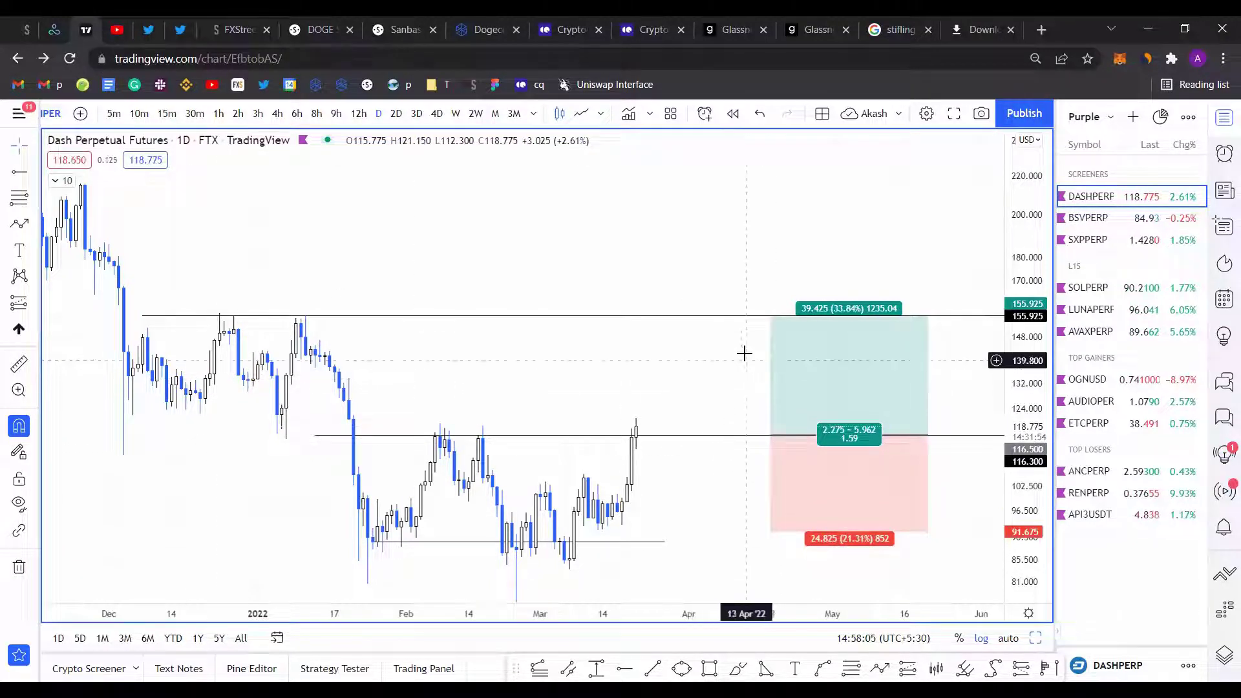
# Step: Switch the Dash chart to a line chart and extend the long position's box into June 2022
pyautogui.scroll(-3, 478, 337)
pyautogui.scroll(-5, 477, 337)
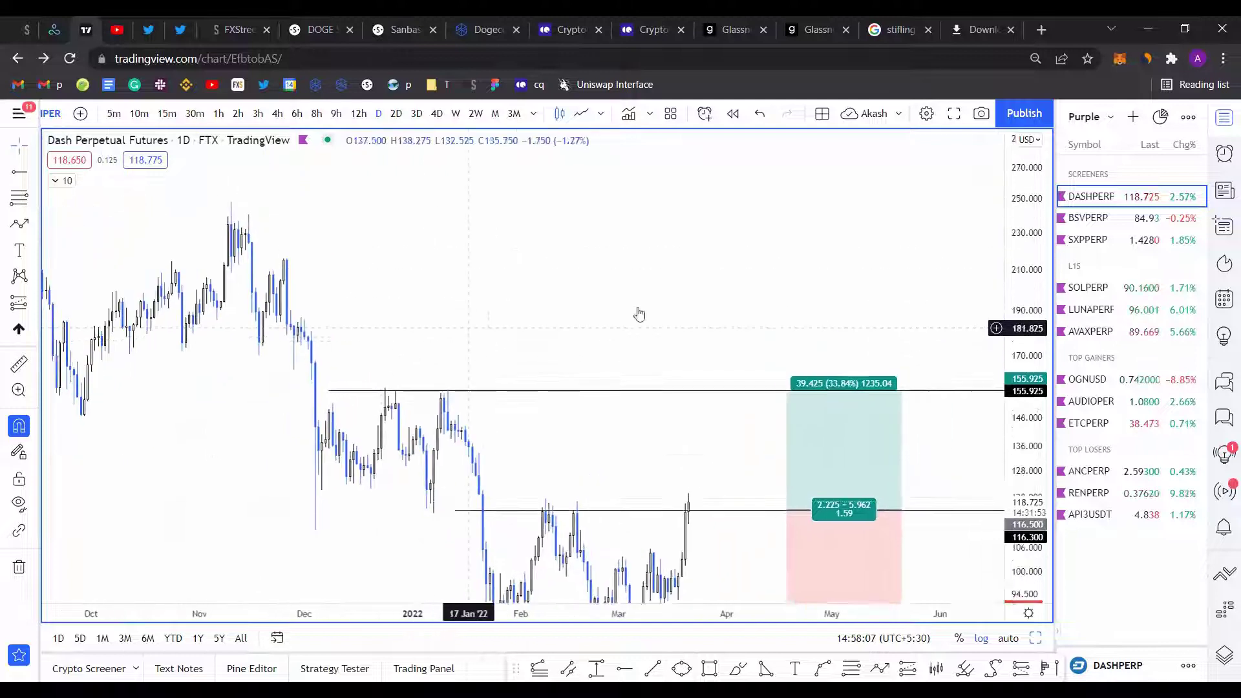
pyautogui.moveTo(766, 304); pyautogui.dragTo(701, 342)
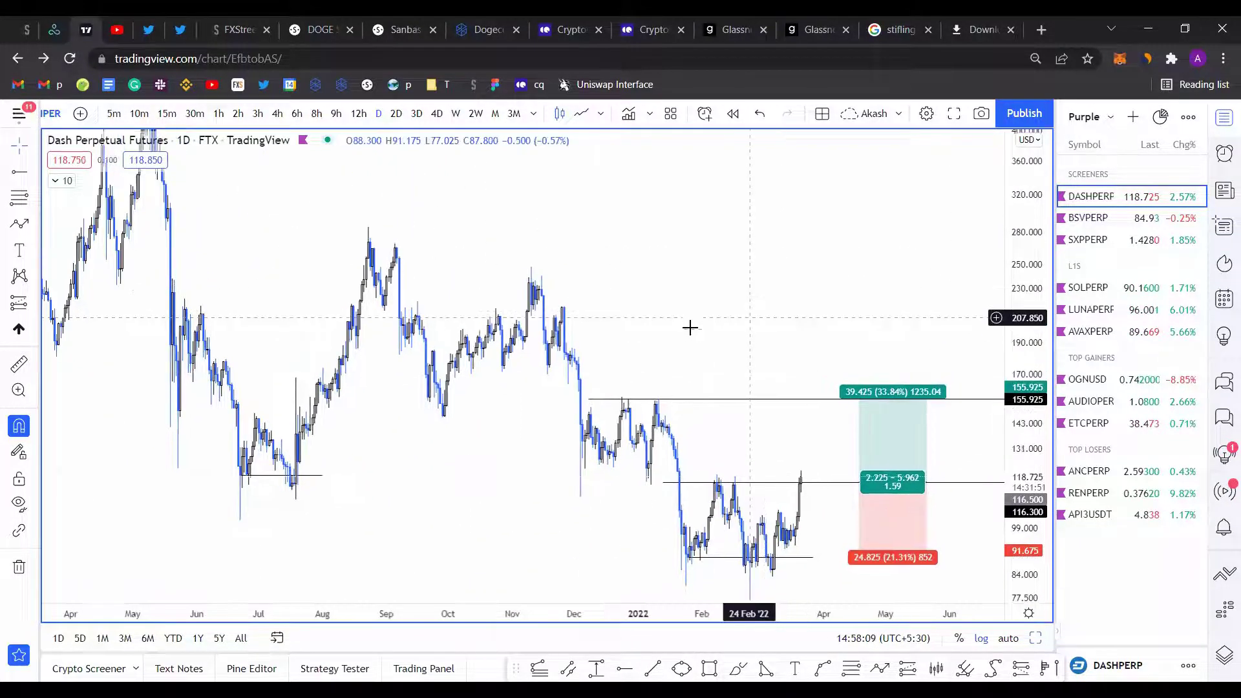
pyautogui.click(583, 114)
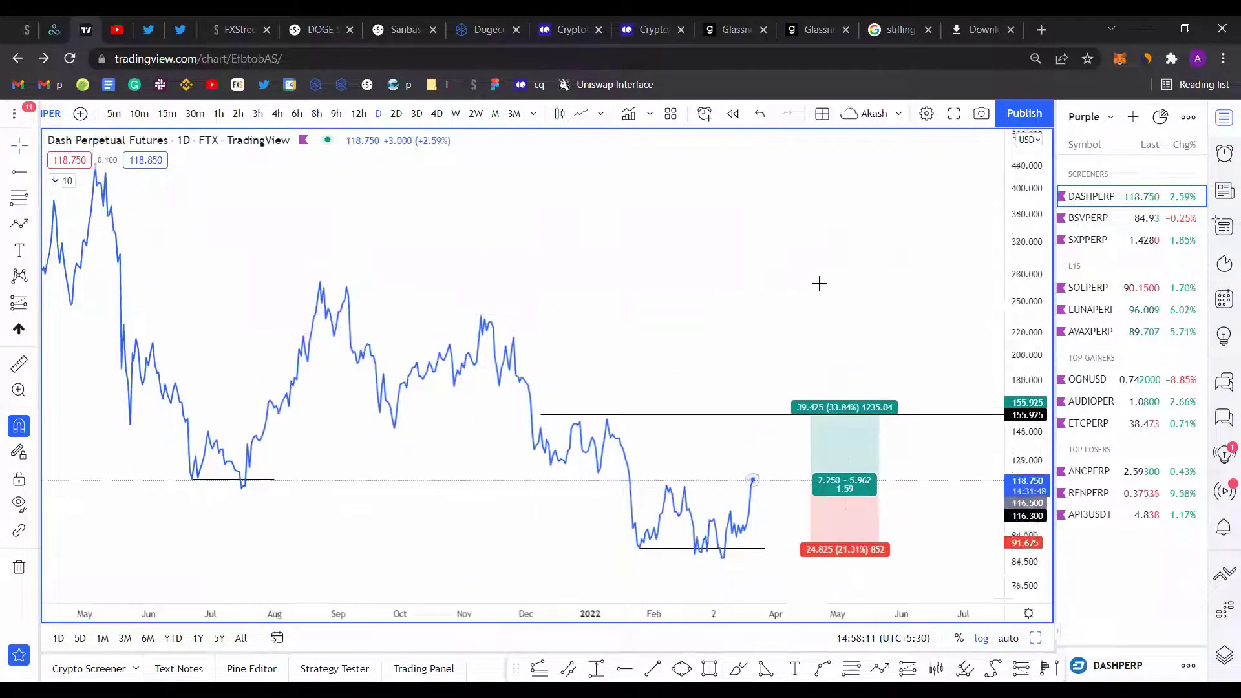
pyautogui.click(851, 515)
pyautogui.moveTo(881, 482); pyautogui.dragTo(937, 482)
pyautogui.moveTo(809, 347); pyautogui.dragTo(701, 379)
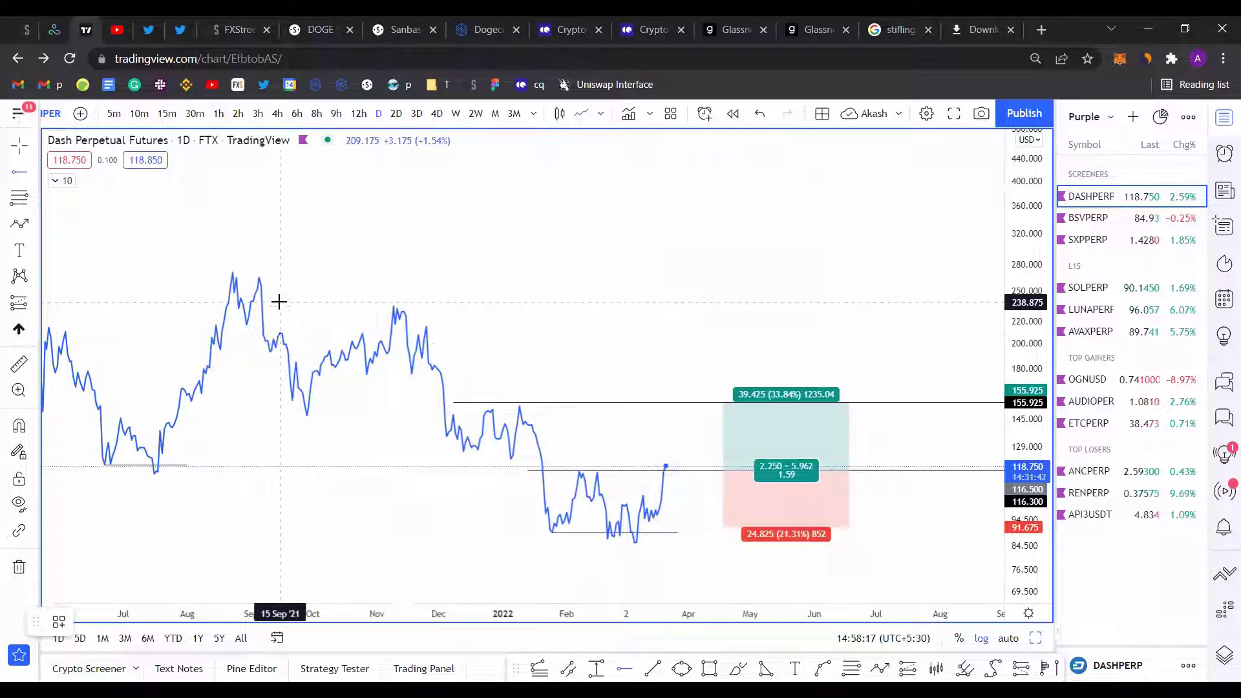
# Step: Place a horizontal ray at 209.750, starting in mid-September 2021
pyautogui.scroll(-2, 319, 320)
pyautogui.scroll(-2, 318, 320)
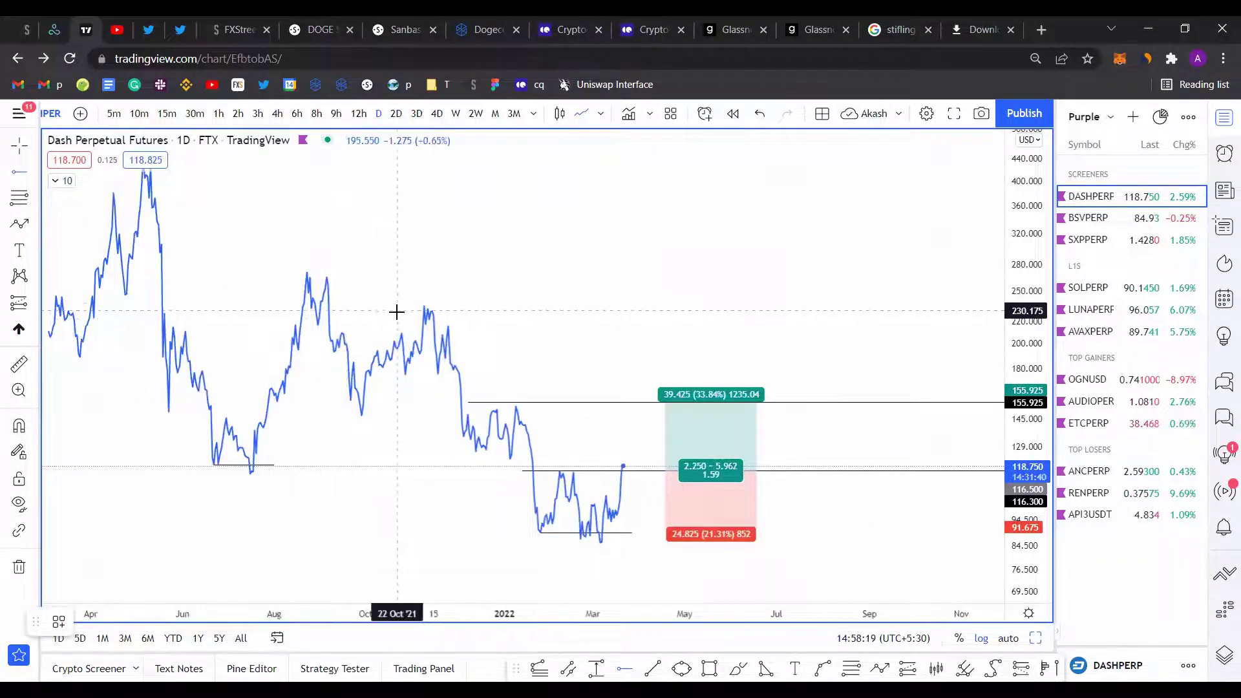
pyautogui.click(340, 337)
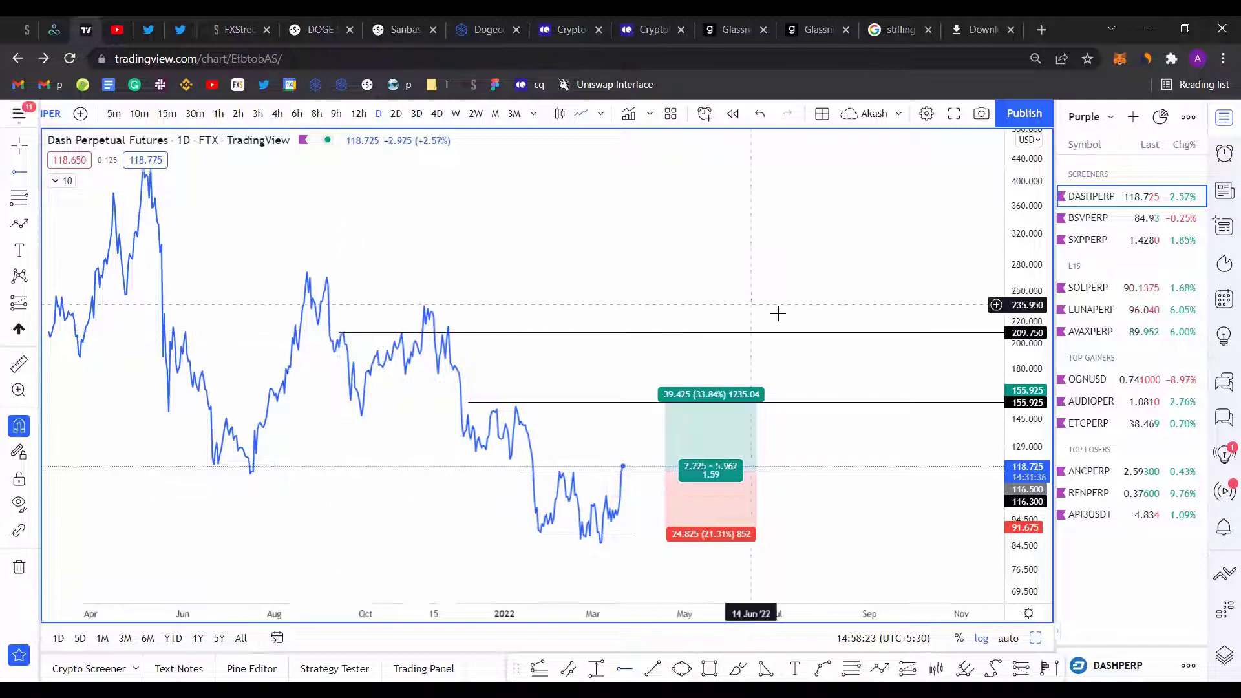
# Step: Place a horizontal ray at 175.350 along the October and November 2021 lows
pyautogui.scroll(2, 778, 314)
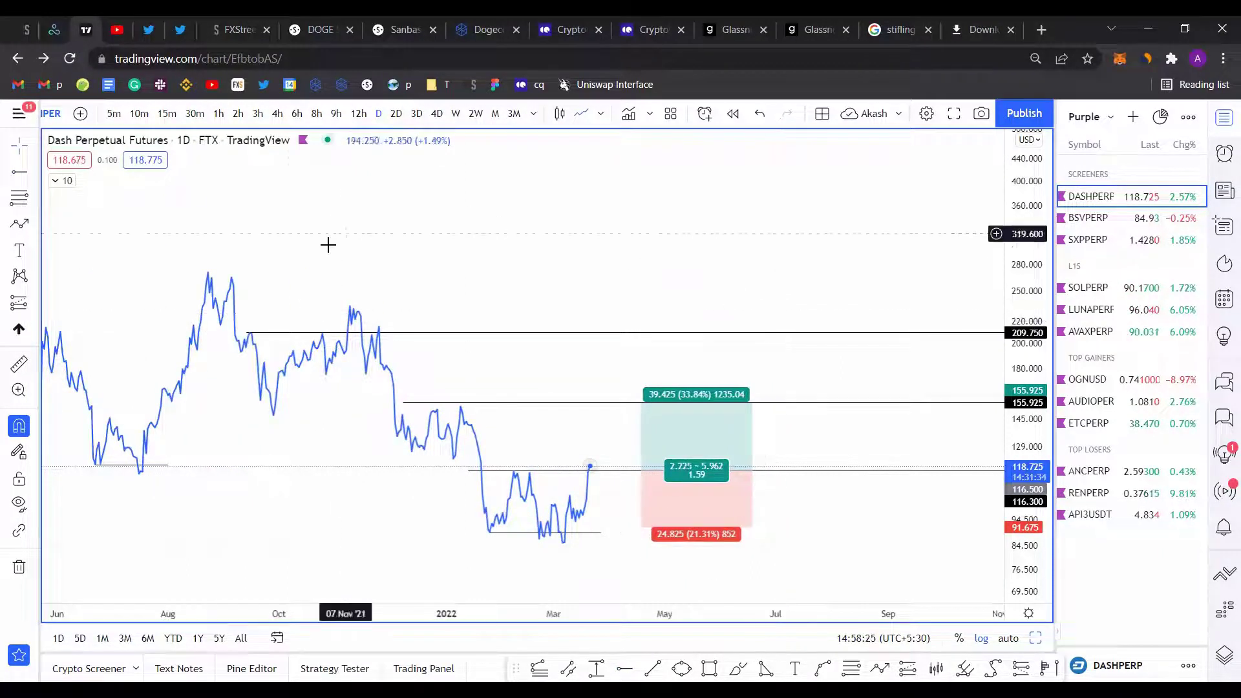
pyautogui.click(283, 385)
pyautogui.moveTo(284, 385); pyautogui.dragTo(328, 383)
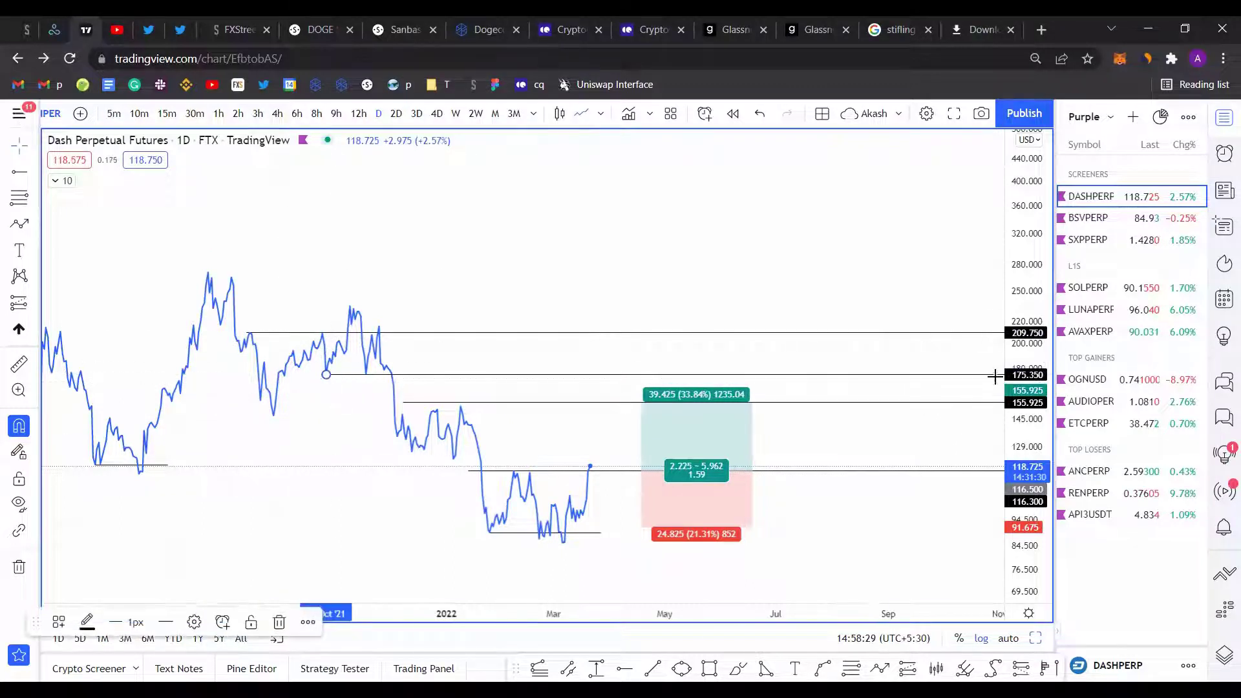
pyautogui.click(851, 343)
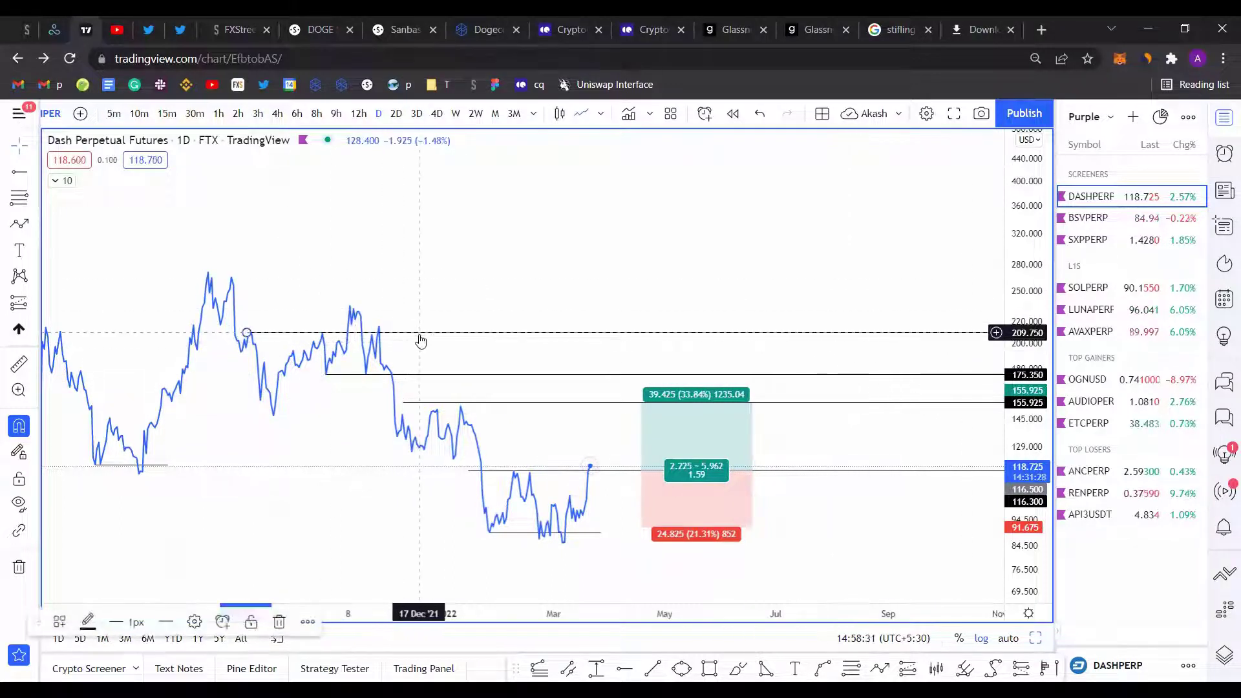
# Step: Raise the long position's target to 175.200, at the resistance ray above 155.925
pyautogui.scroll(3, 701, 430)
pyautogui.moveTo(881, 514); pyautogui.dragTo(984, 521)
pyautogui.moveTo(1013, 521); pyautogui.dragTo(990, 378)
pyautogui.moveTo(891, 471); pyautogui.dragTo(901, 297)
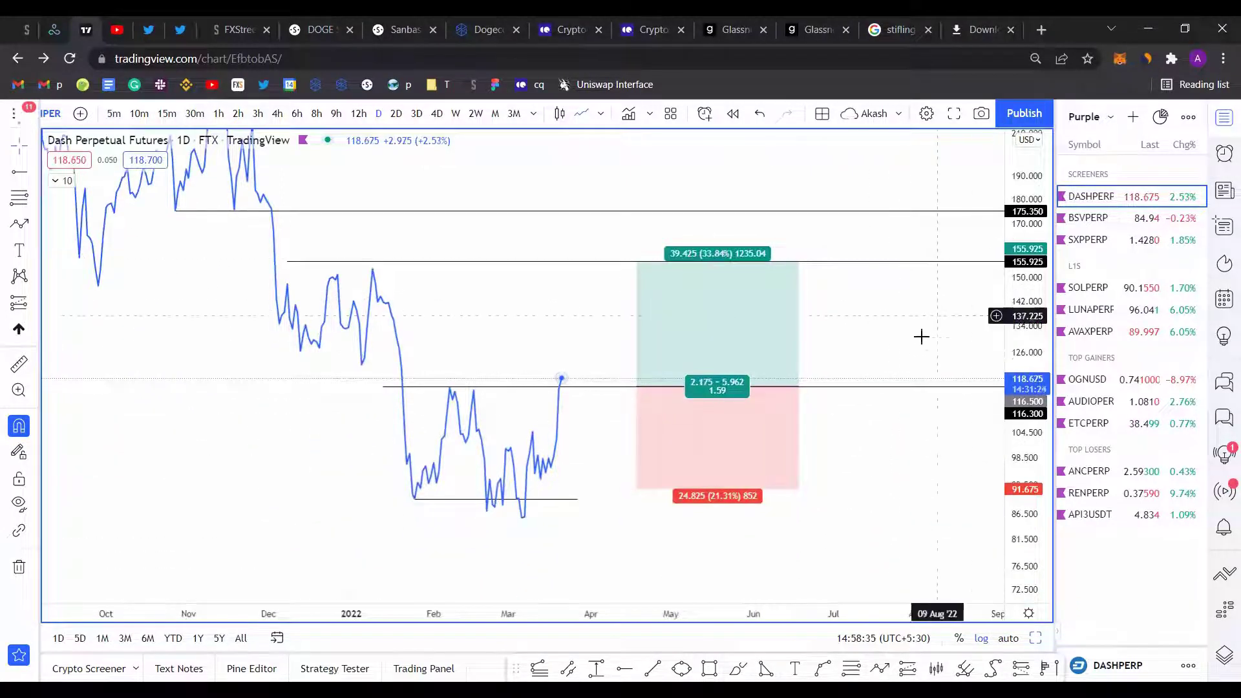
pyautogui.moveTo(952, 349); pyautogui.dragTo(944, 399)
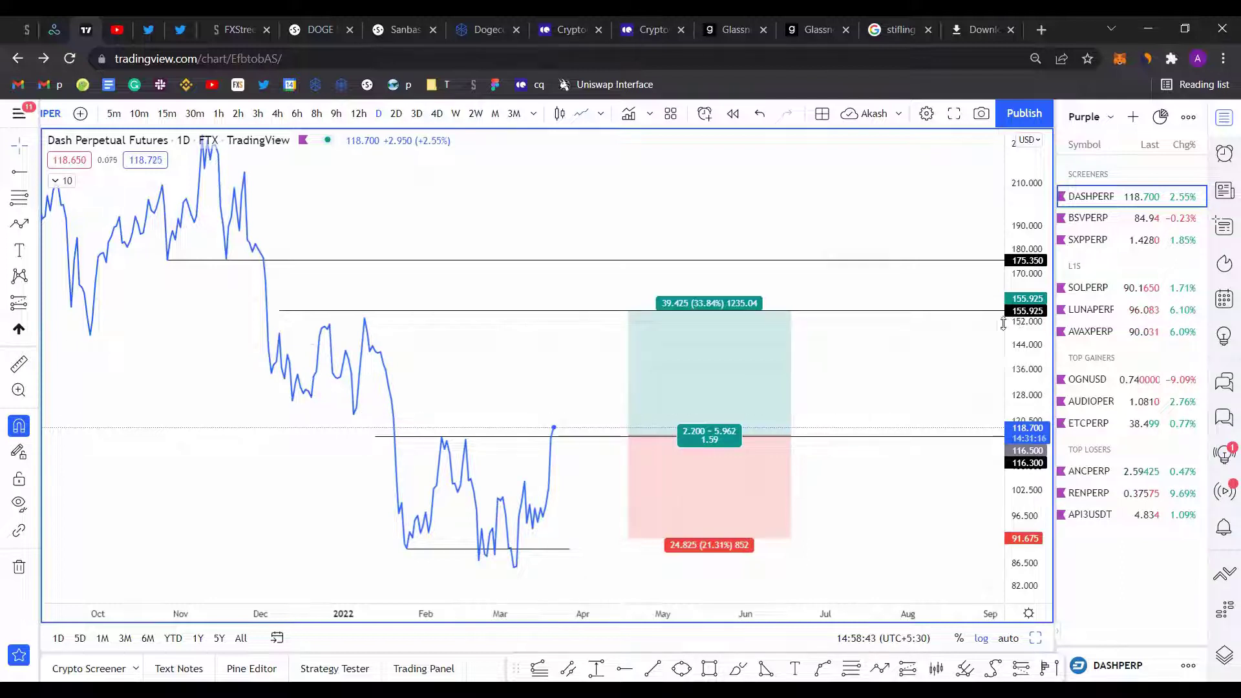
pyautogui.click(628, 311)
pyautogui.moveTo(628, 311); pyautogui.dragTo(637, 260)
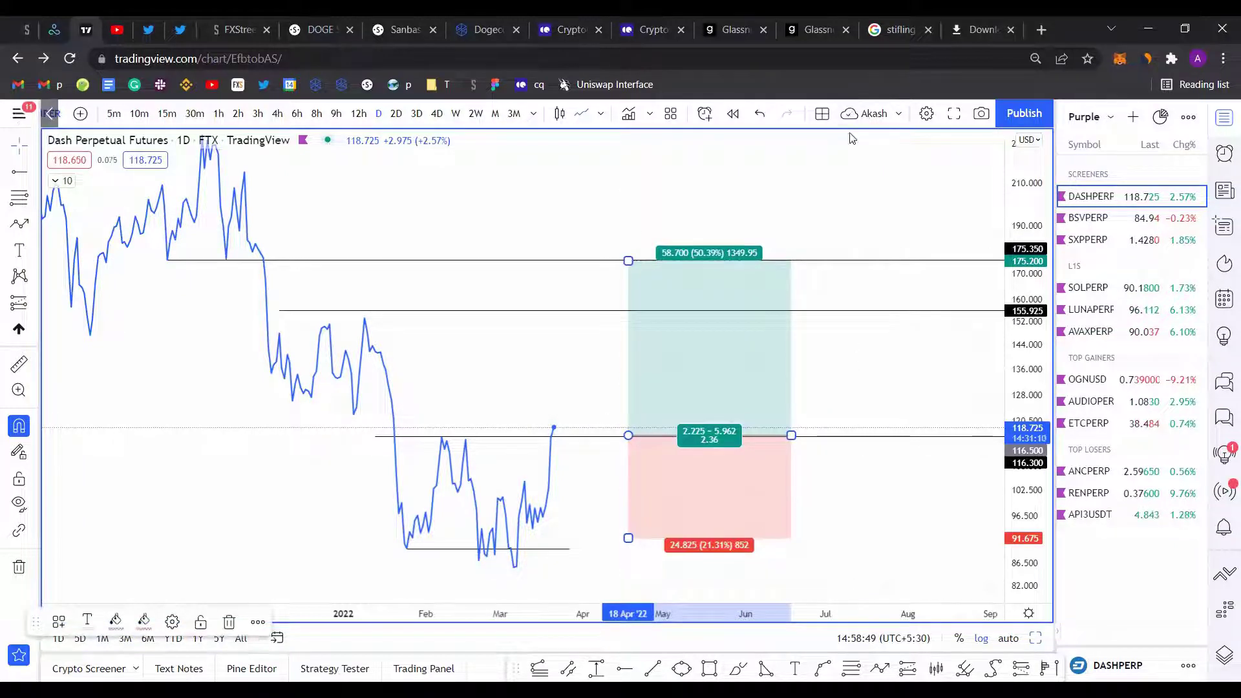
pyautogui.moveTo(625, 260)
pyautogui.mouseDown()
pyautogui.moveTo(637, 301)
pyautogui.moveTo(651, 261)
pyautogui.mouseUp()
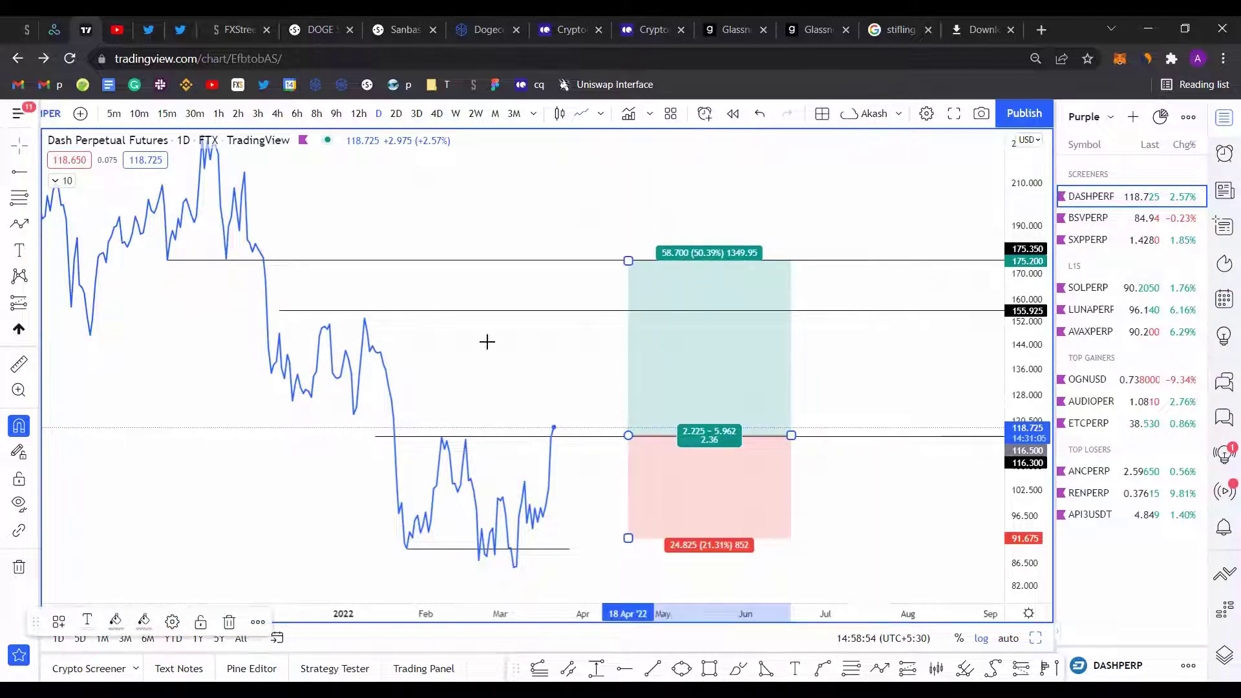
# Step: Switch the Dash chart back to candlesticks and extend the long position's box into July 2022
pyautogui.scroll(-4, 488, 342)
pyautogui.click(560, 114)
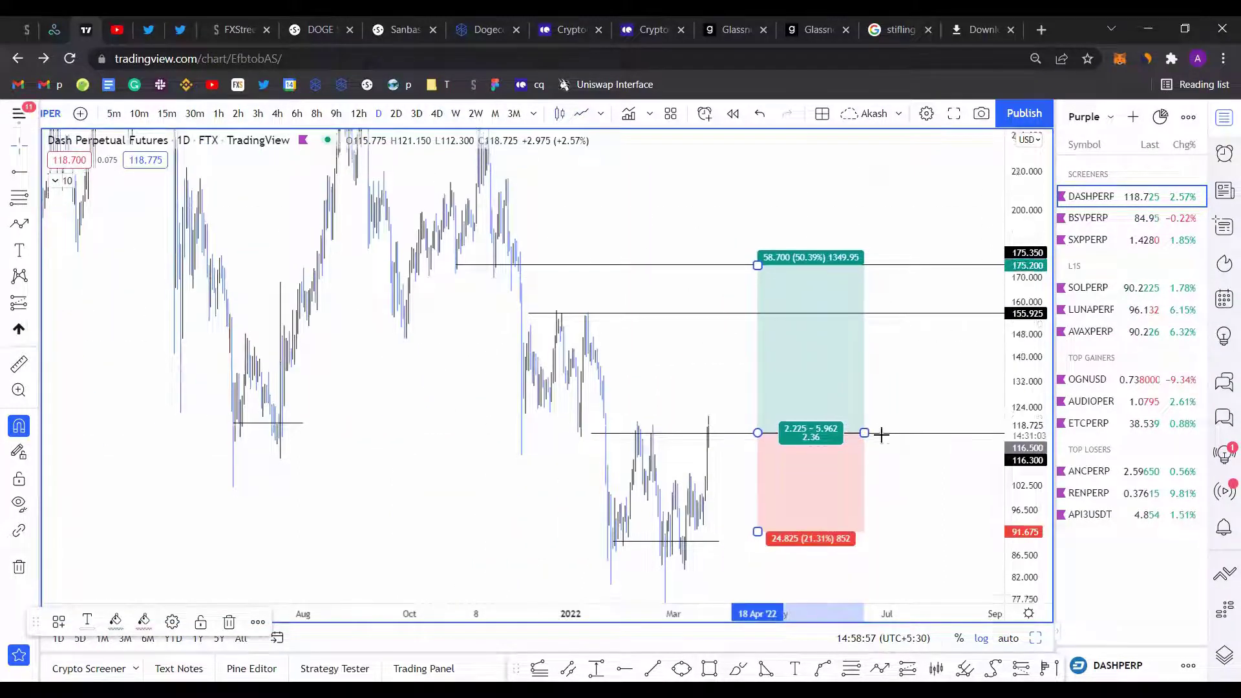
pyautogui.moveTo(867, 417); pyautogui.dragTo(924, 414)
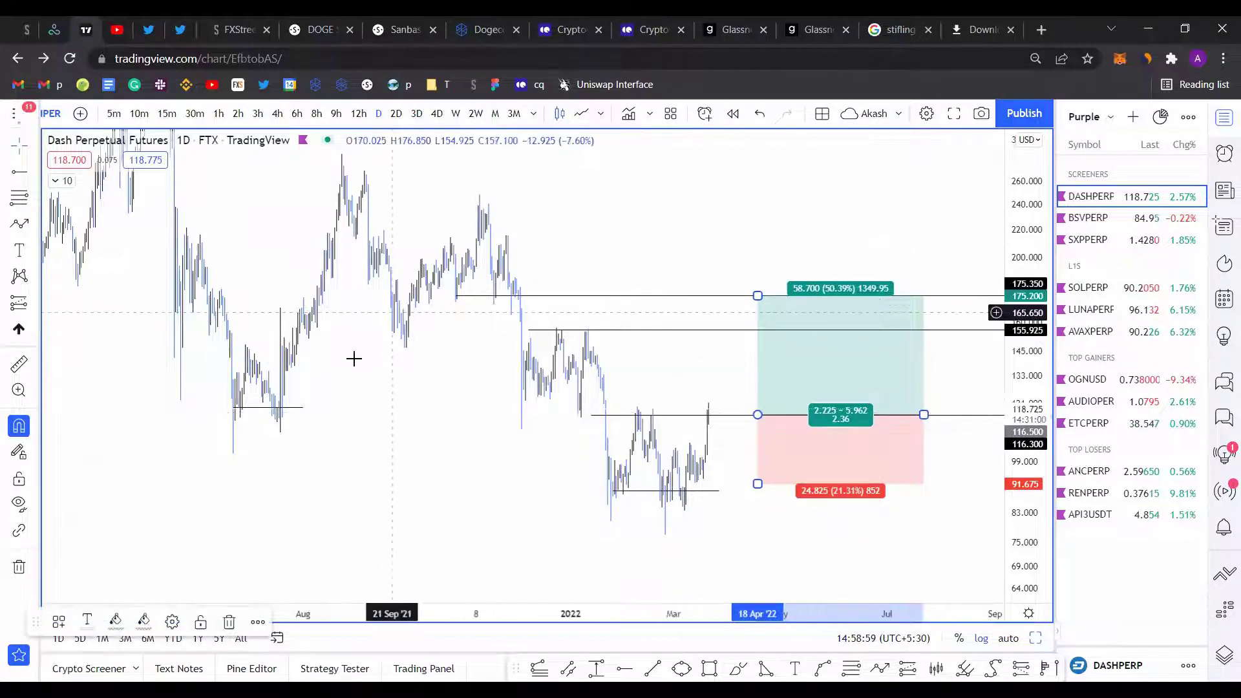
pyautogui.moveTo(355, 365); pyautogui.dragTo(356, 415)
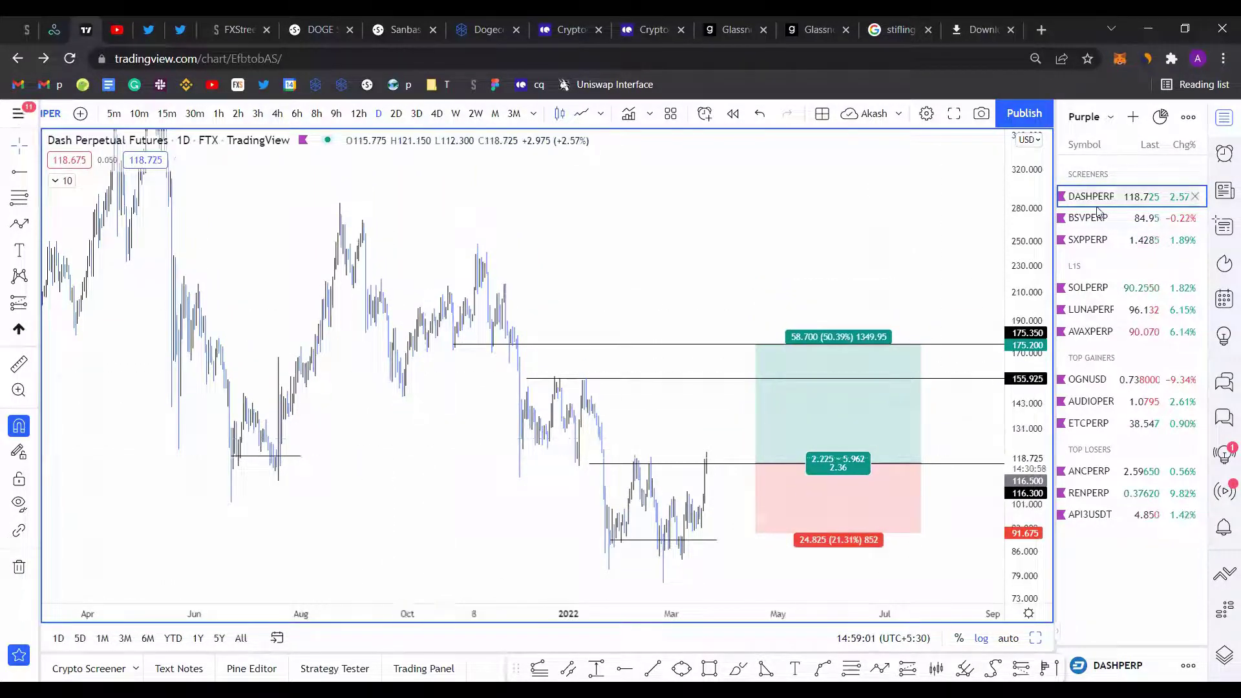
pyautogui.scroll(2, 535, 370)
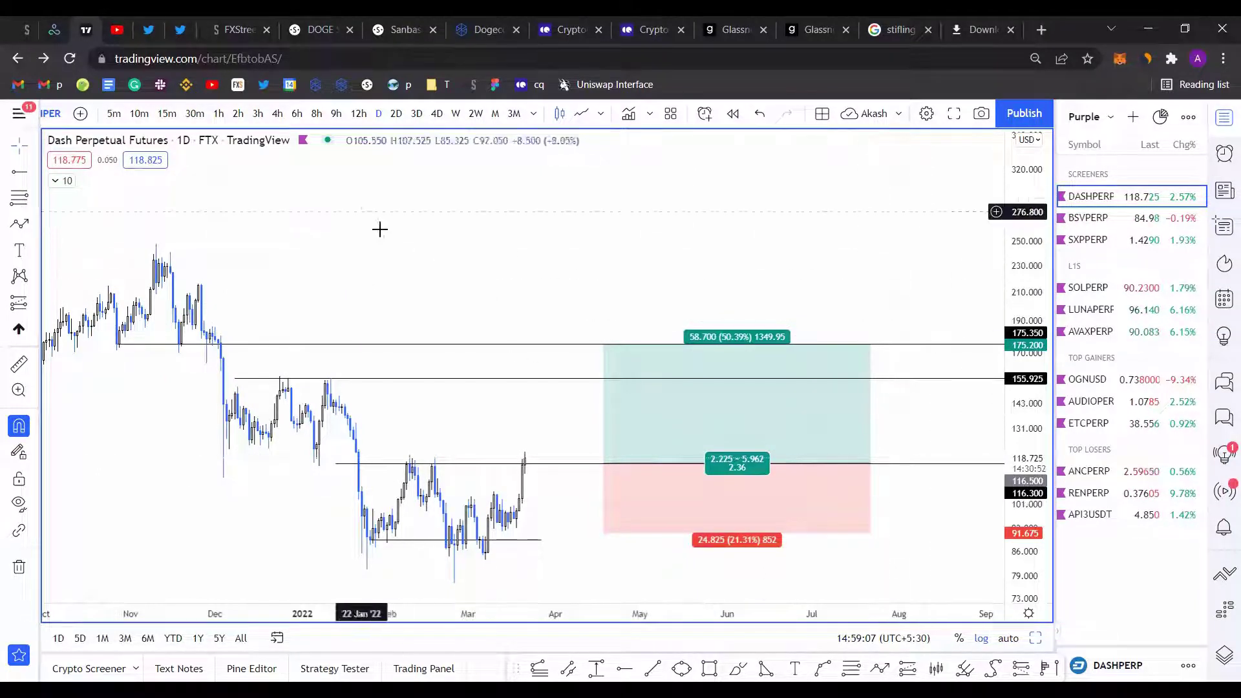
# Step: Select Dash in the Santiment screener, and open the BSVPERP chart from the watchlist in TradingView
pyautogui.click(393, 19)
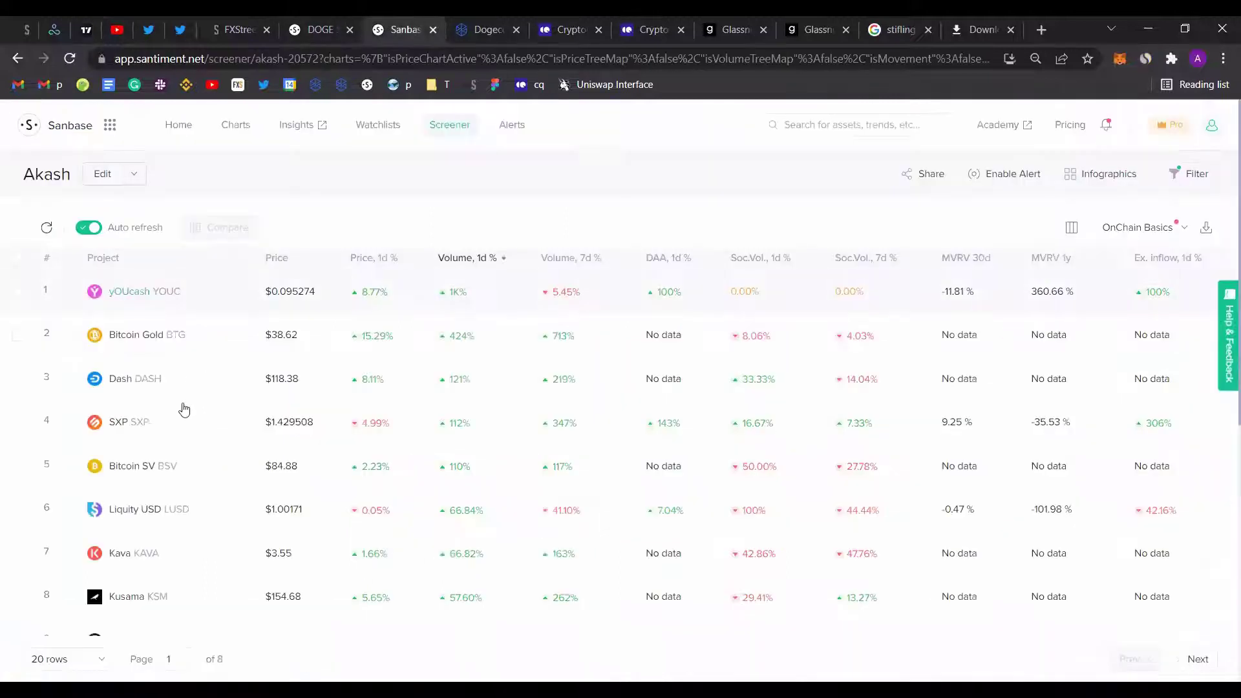
pyautogui.click(18, 379)
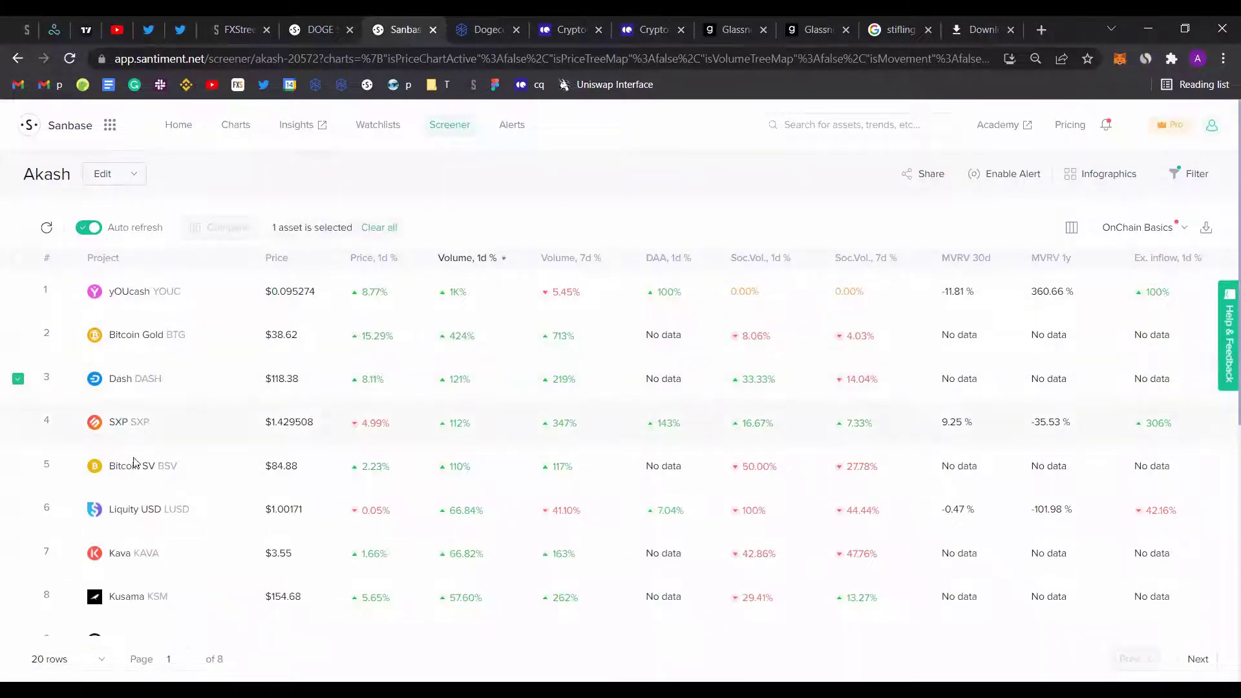
pyautogui.click(86, 29)
pyautogui.click(1101, 221)
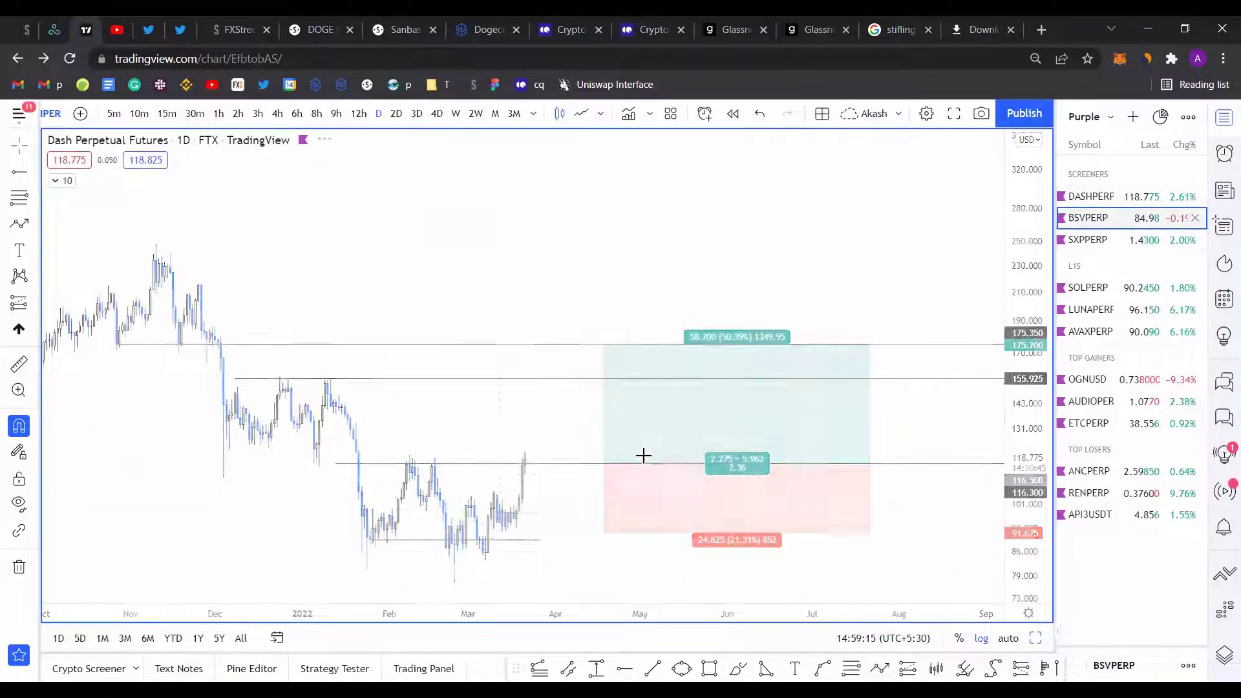
# Step: Remove all existing drawings from the Bitcoin SV chart
pyautogui.scroll(5, 569, 355)
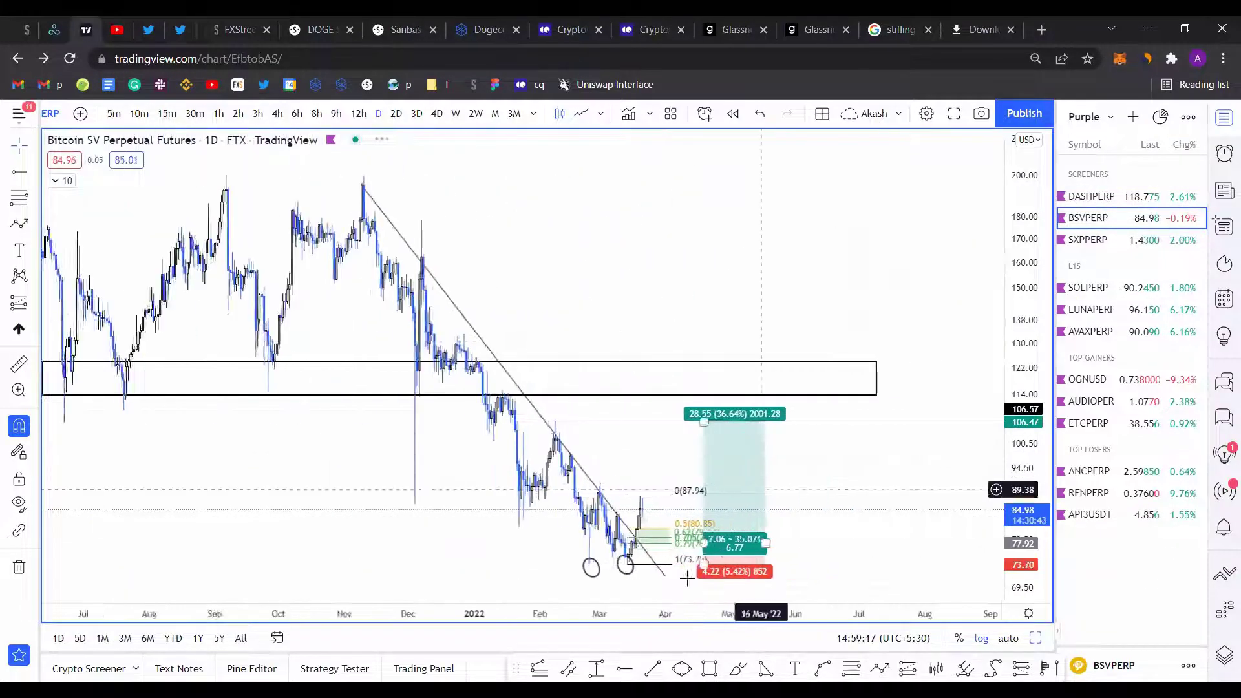
pyautogui.rightClick(582, 472)
pyautogui.click(684, 619)
pyautogui.hscroll(-5, 510, 272)
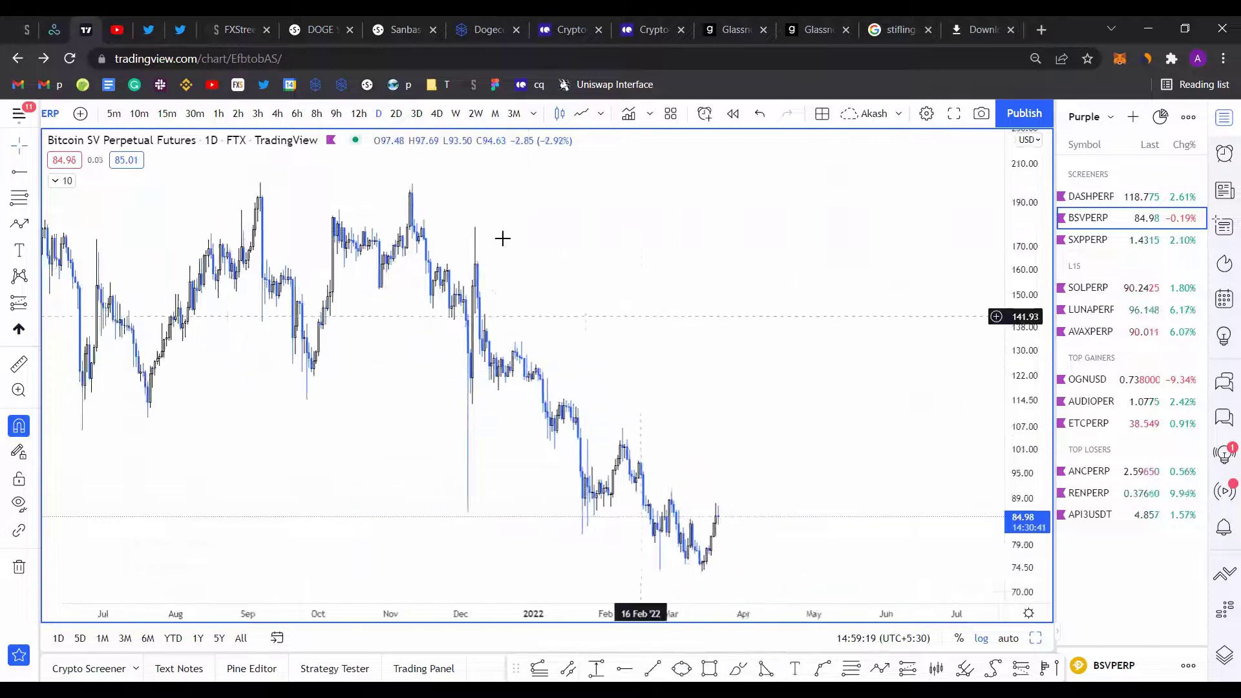
# Step: Show Bitcoin SV as a line chart and draw a downtrend line from the 09 Nov '21 peak to about 64.71 on 15 Apr '22
pyautogui.scroll(-5, 895, 366)
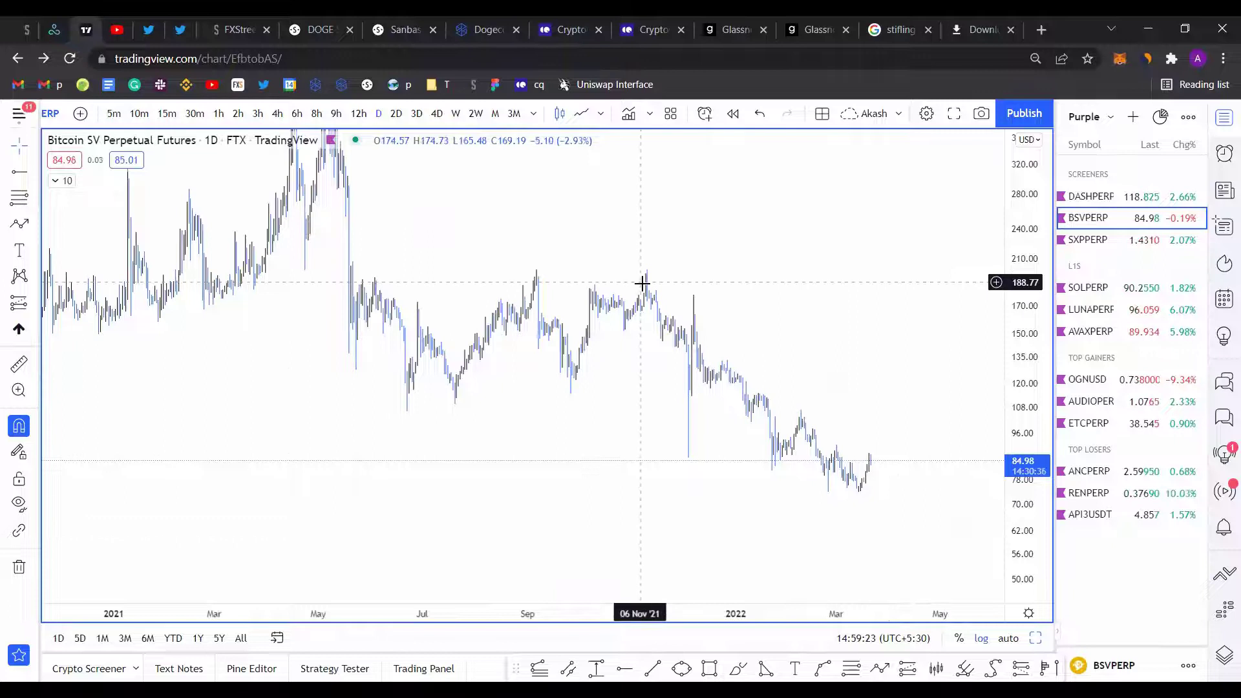
pyautogui.scroll(3, 633, 247)
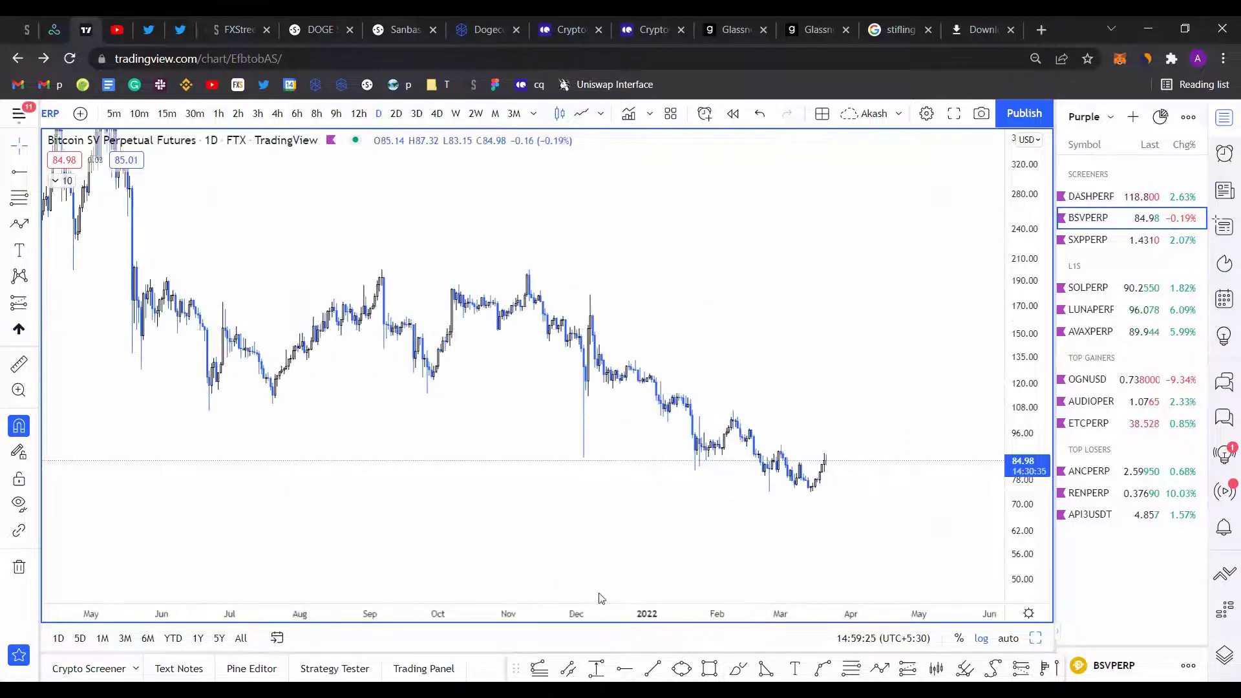
pyautogui.click(650, 660)
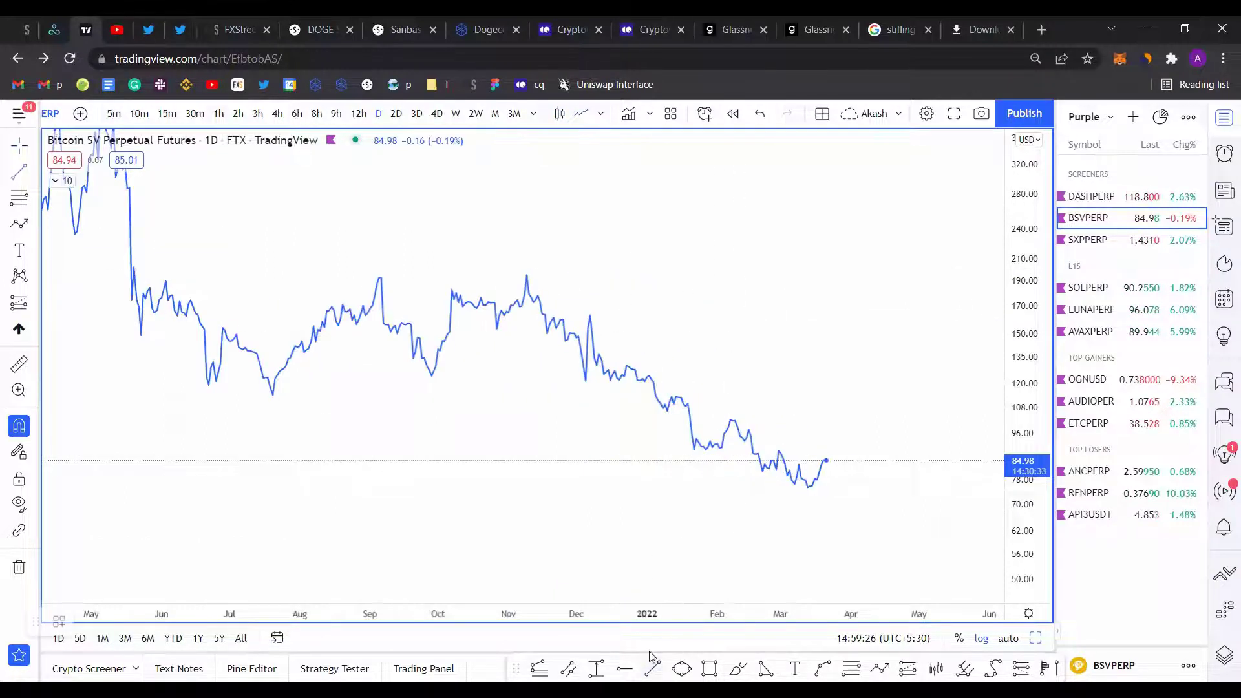
pyautogui.click(527, 275)
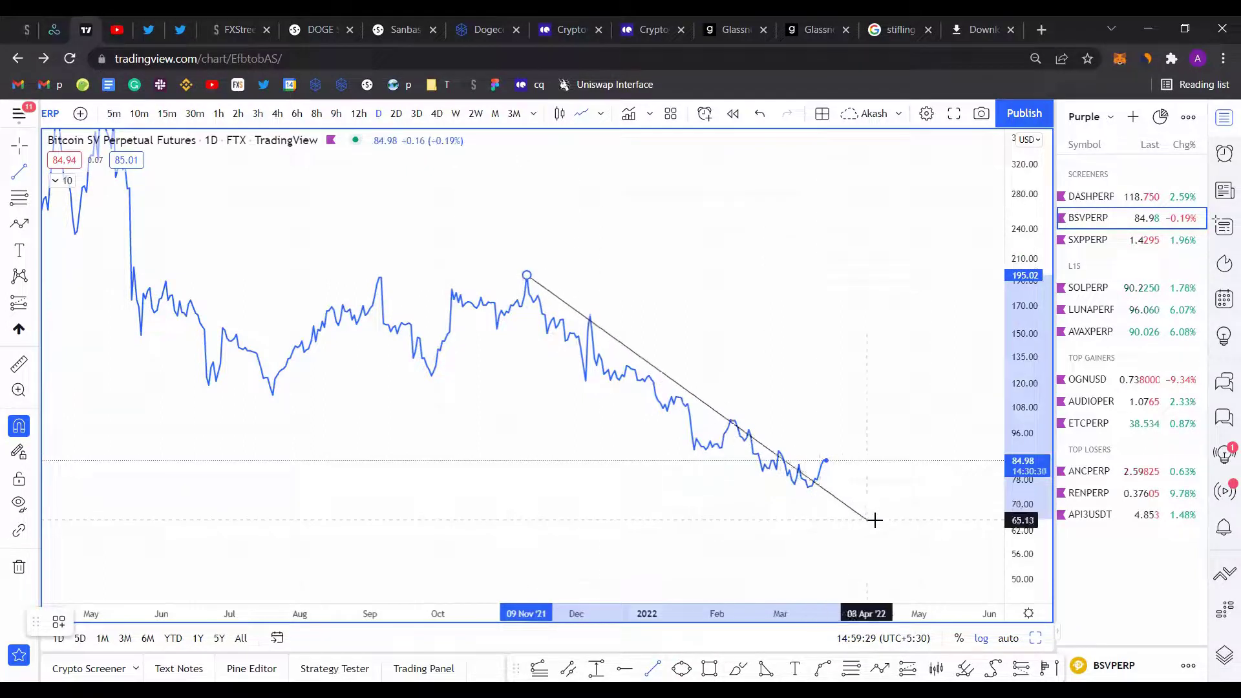
pyautogui.click(882, 521)
pyautogui.click(847, 408)
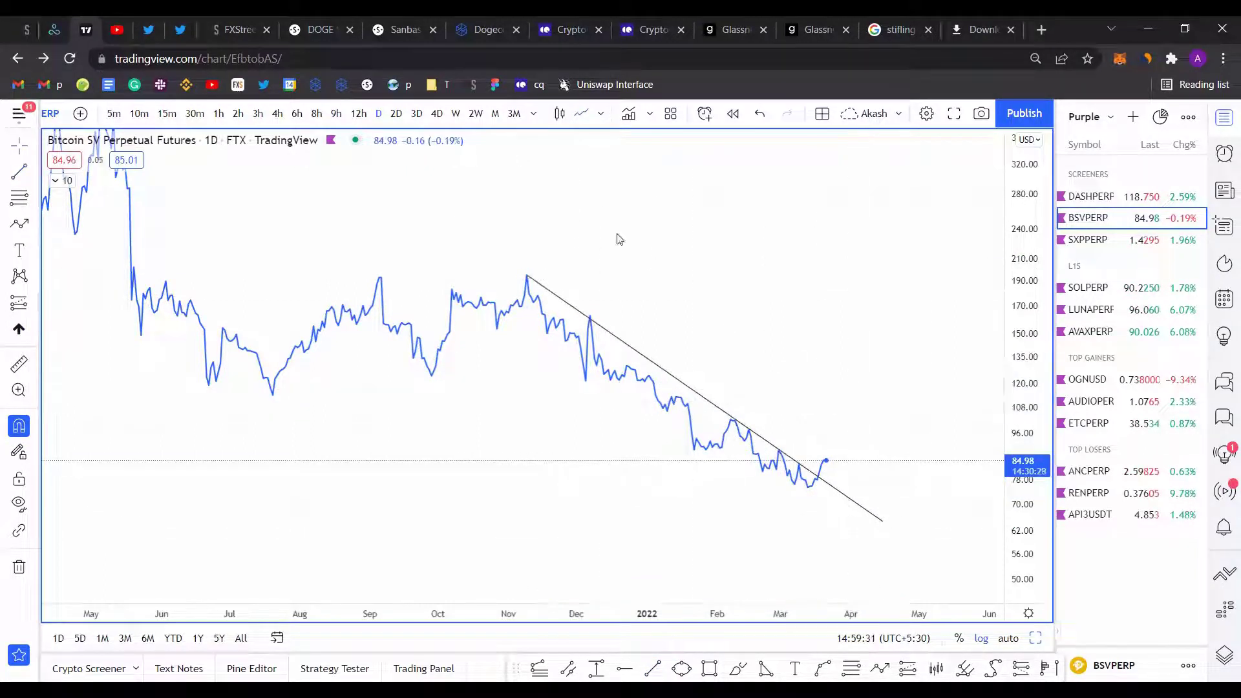
# Step: Measure the price and time span from the 09 Nov '21 peak to the 17 Mar '22 trendline breakout
pyautogui.keyDown('shift'); pyautogui.click(527, 275); pyautogui.keyUp('shift')
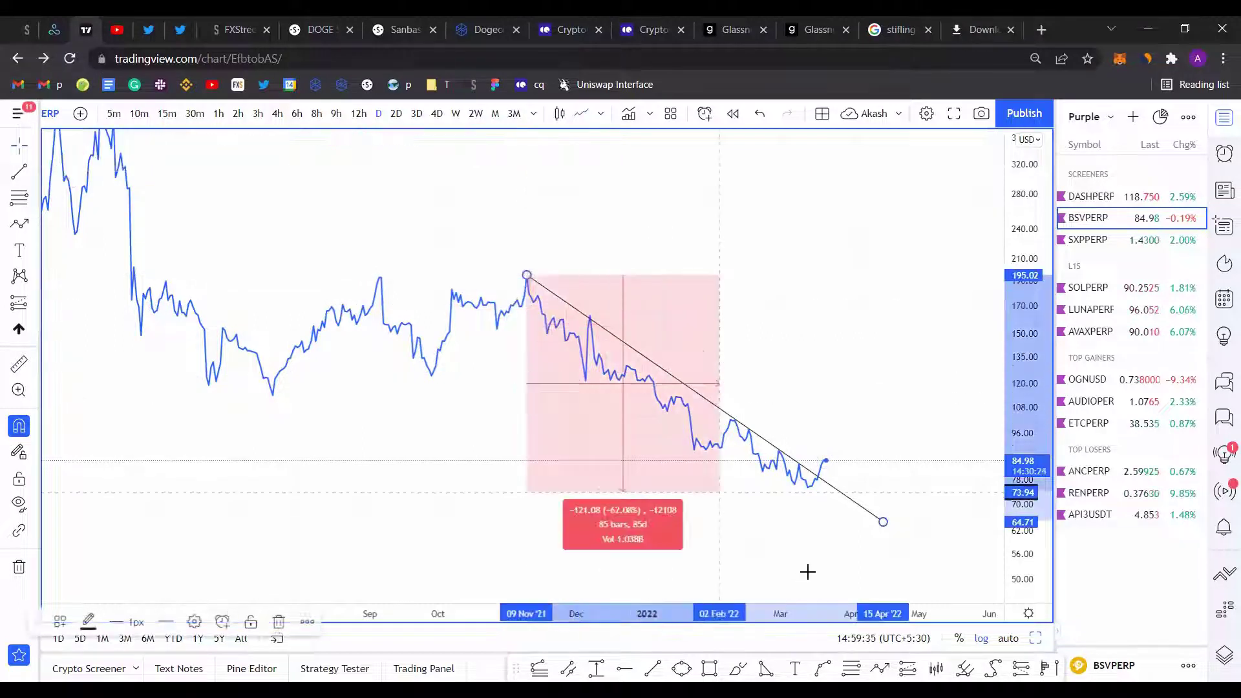
pyautogui.click(817, 572)
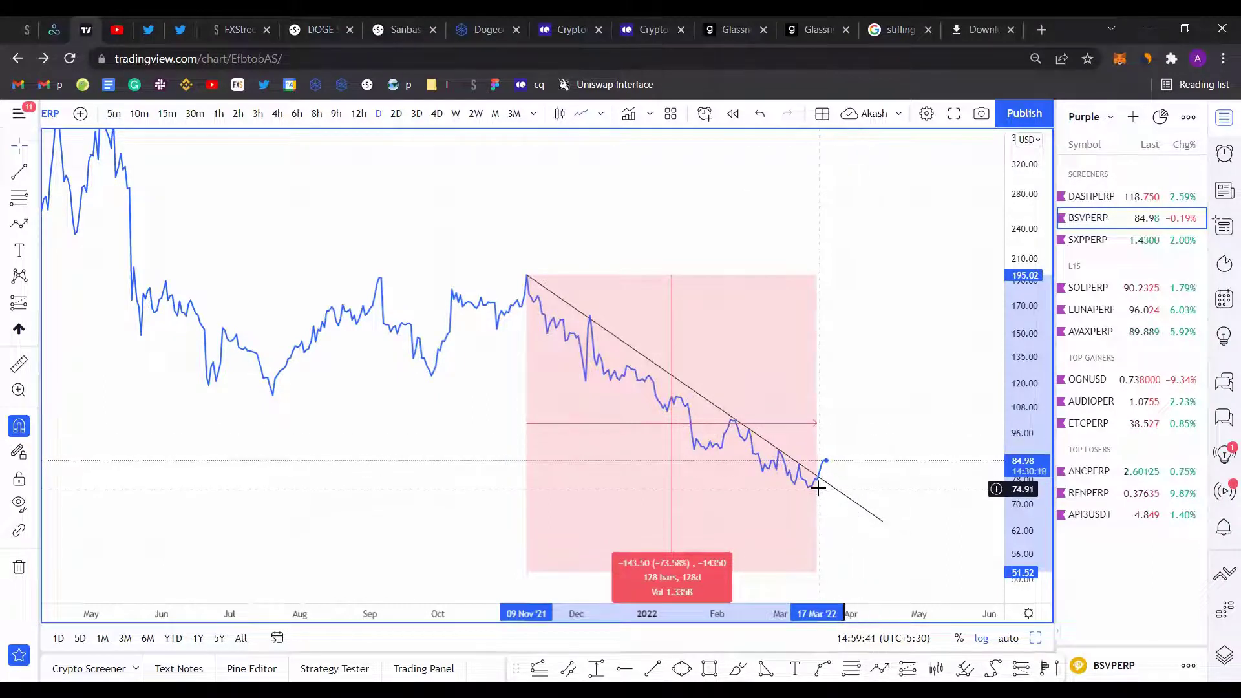
pyautogui.click(858, 505)
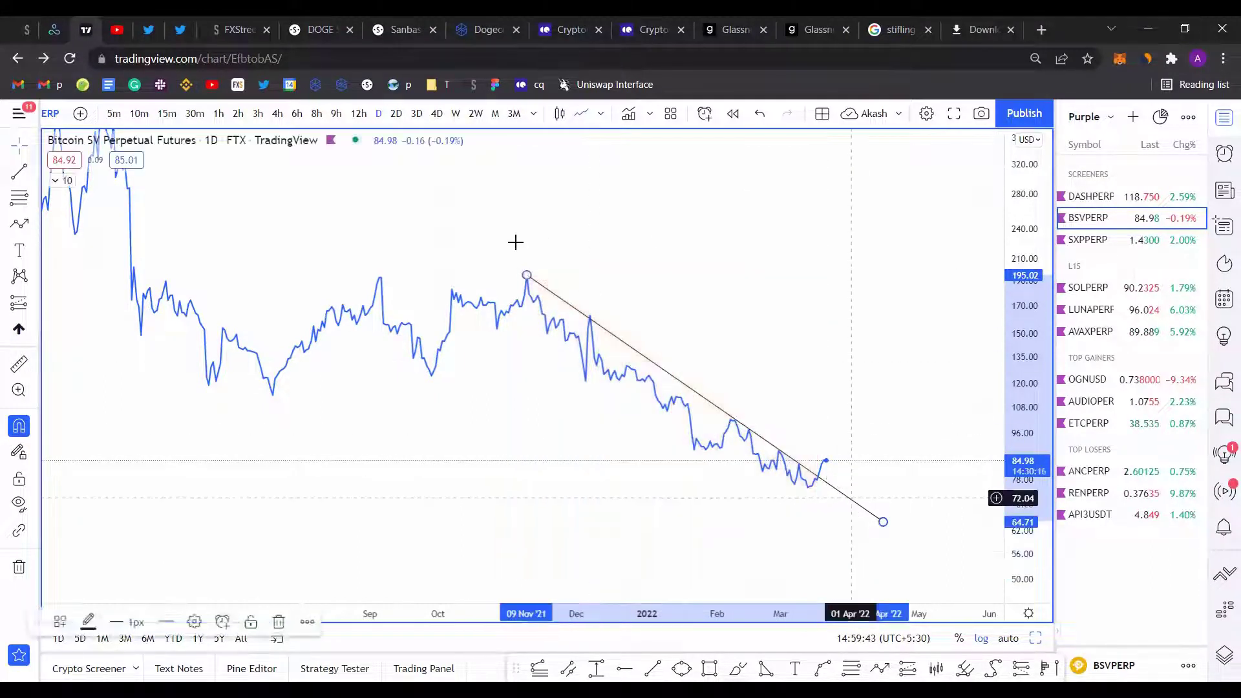
# Step: Switch the Bitcoin SV chart back to candlesticks and set its timeframe to 6 hours
pyautogui.click(559, 114)
pyautogui.scroll(4, 773, 452)
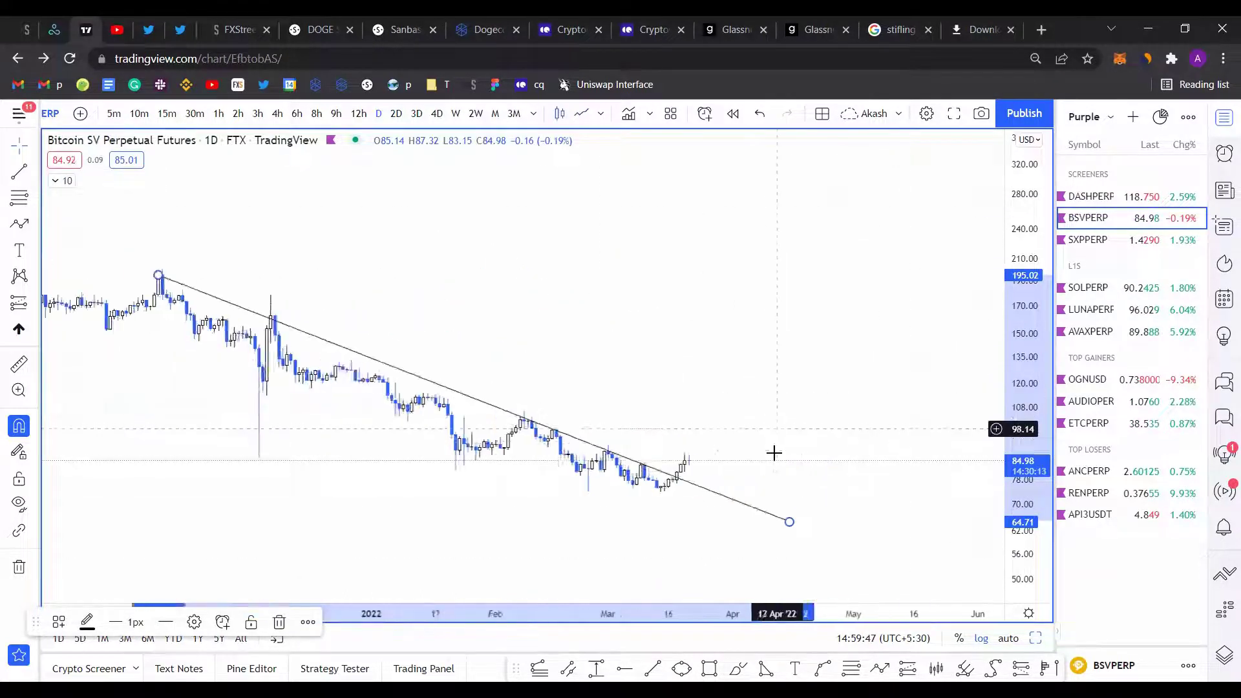
pyautogui.doubleClick(1027, 482)
pyautogui.click(297, 114)
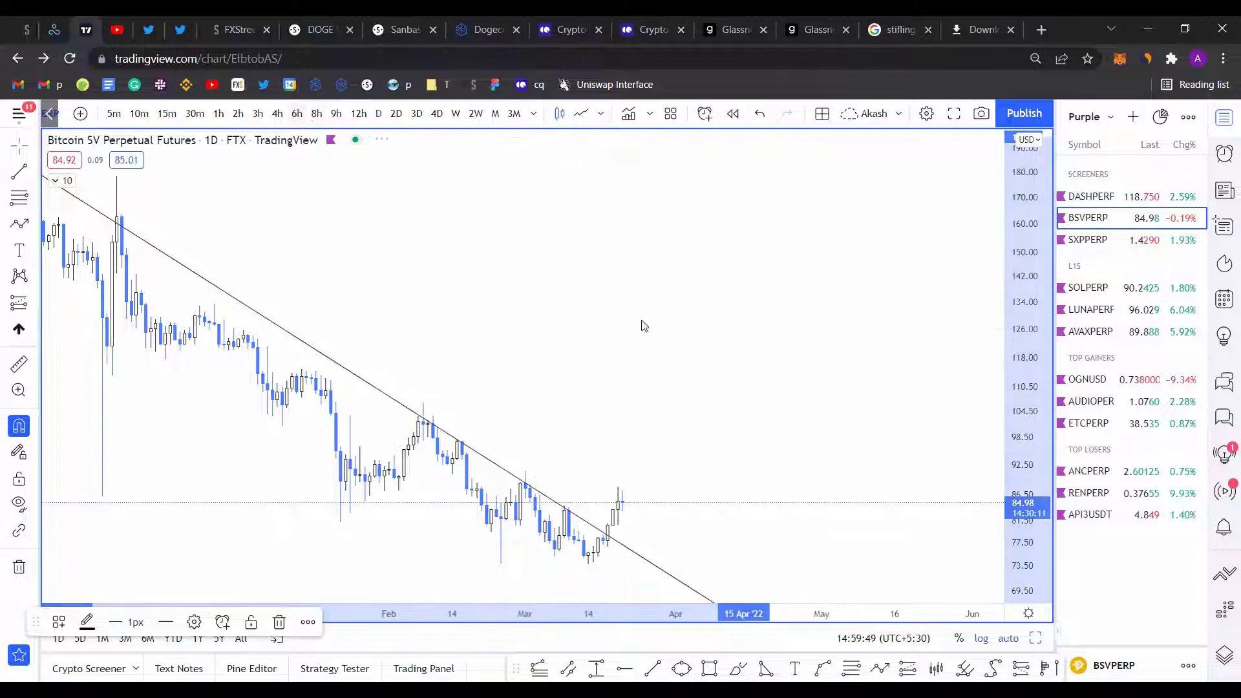
# Step: Draw a horizontal support line at 73.87 from the 24 Feb '22 low into early April
pyautogui.moveTo(872, 379); pyautogui.dragTo(837, 375)
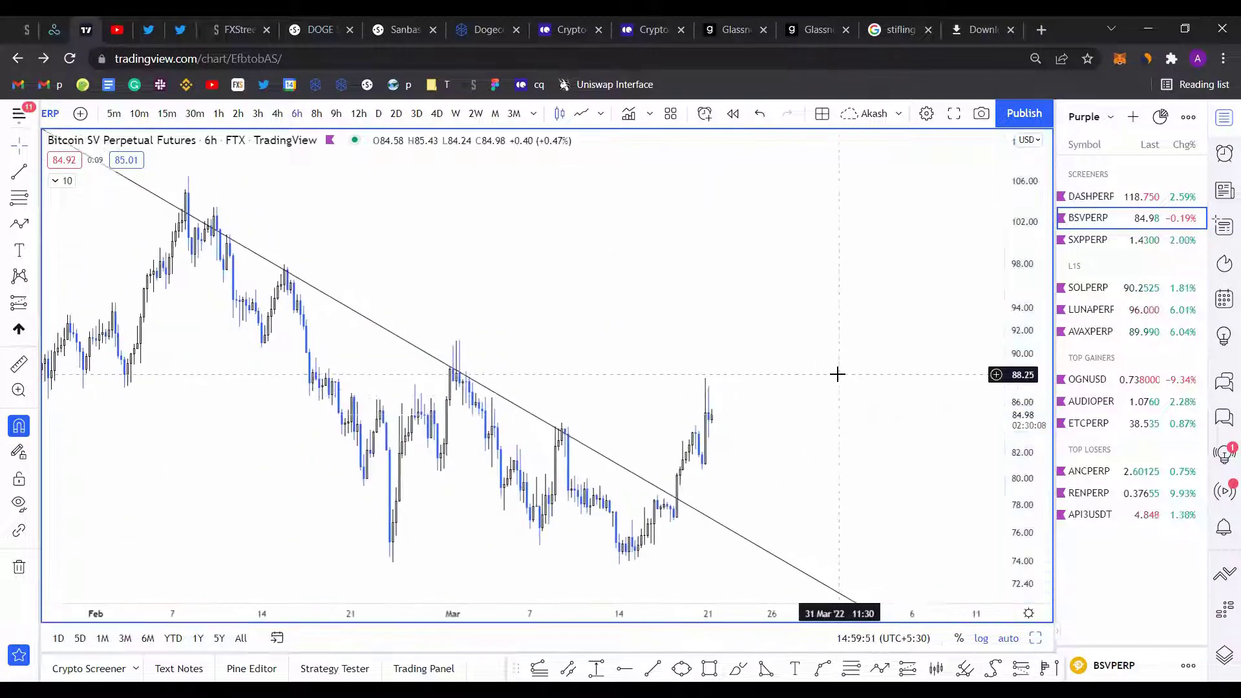
pyautogui.scroll(2, 831, 377)
pyautogui.scroll(-1, 831, 377)
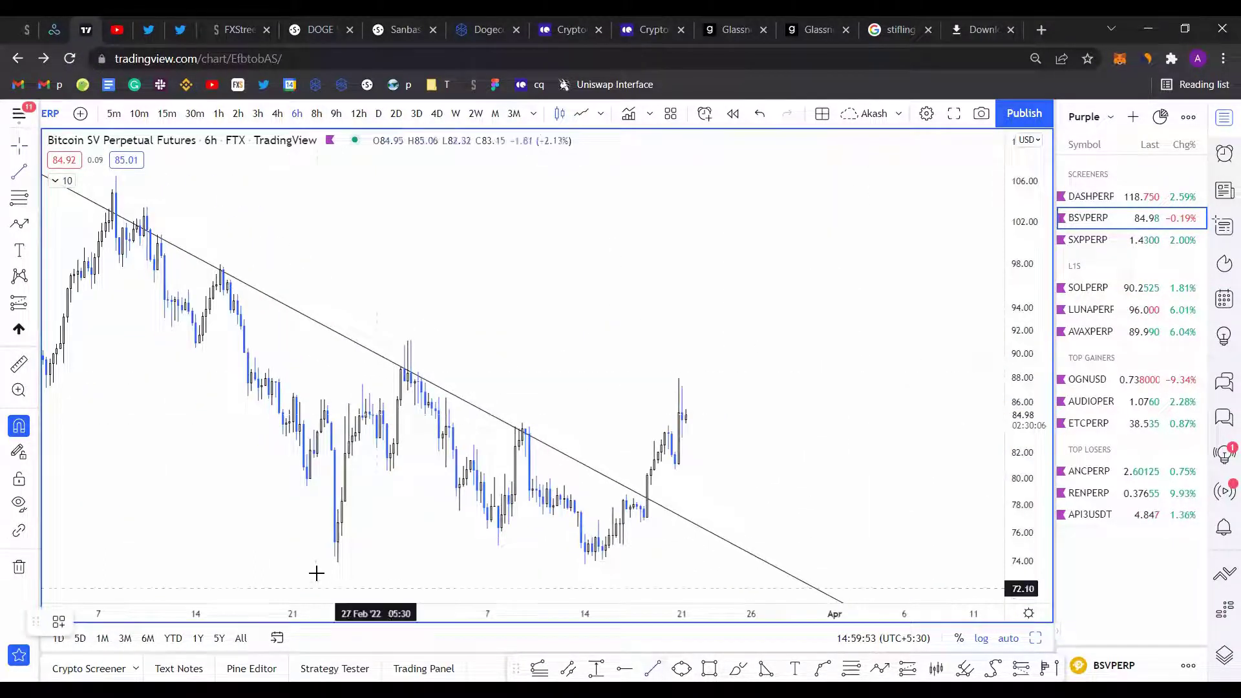
pyautogui.click(336, 562)
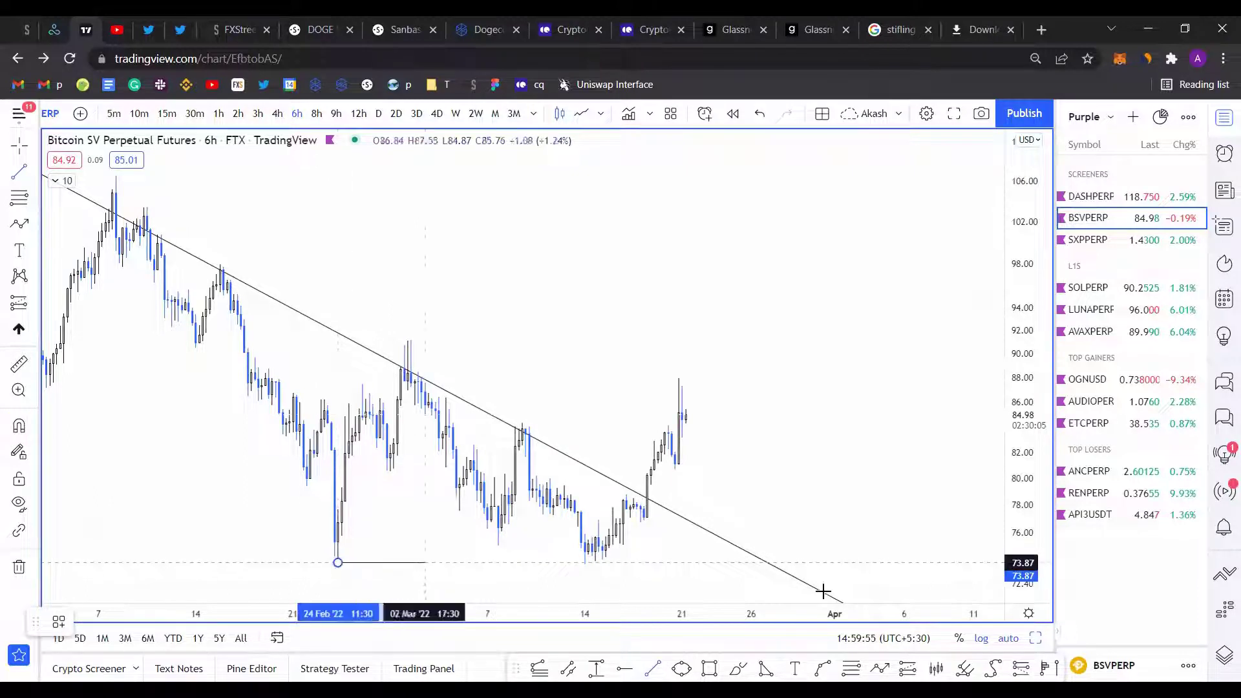
pyautogui.click(884, 564)
pyautogui.scroll(-1, 828, 478)
pyautogui.click(809, 521)
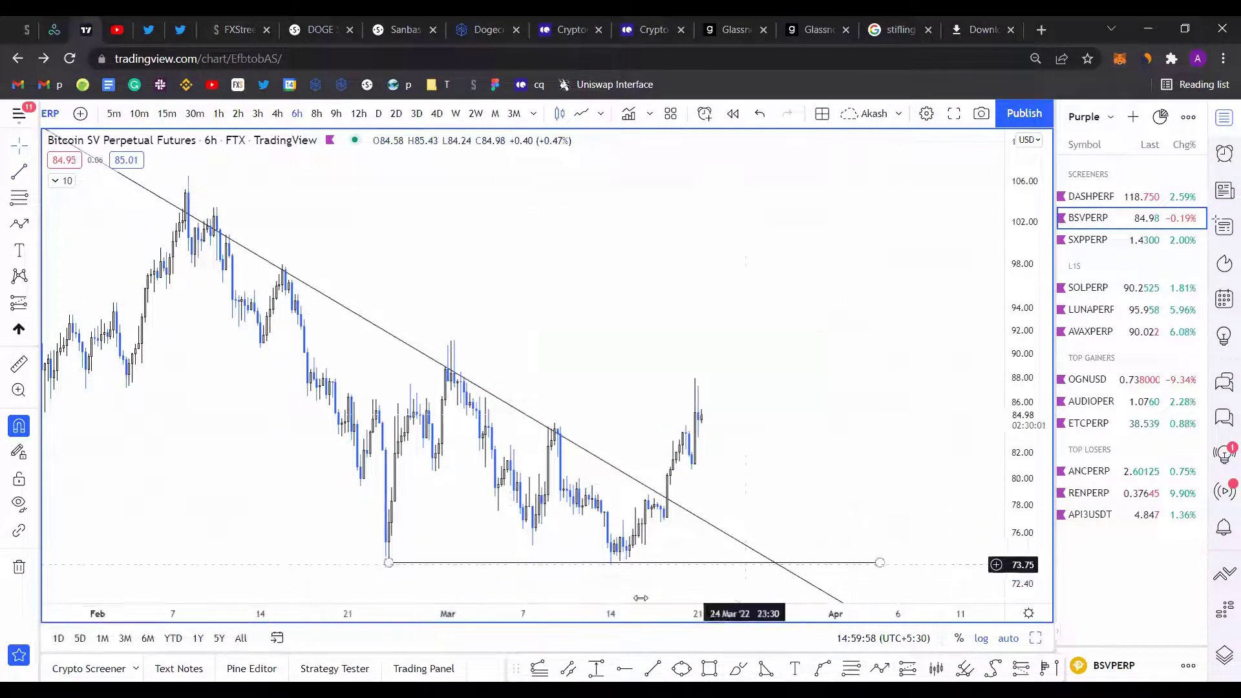
# Step: Draw a rectangle below the support line from 24 Feb to 18 Mar '22, about 73.87 to 73.05, and apply the Liquidity template
pyautogui.click(710, 669)
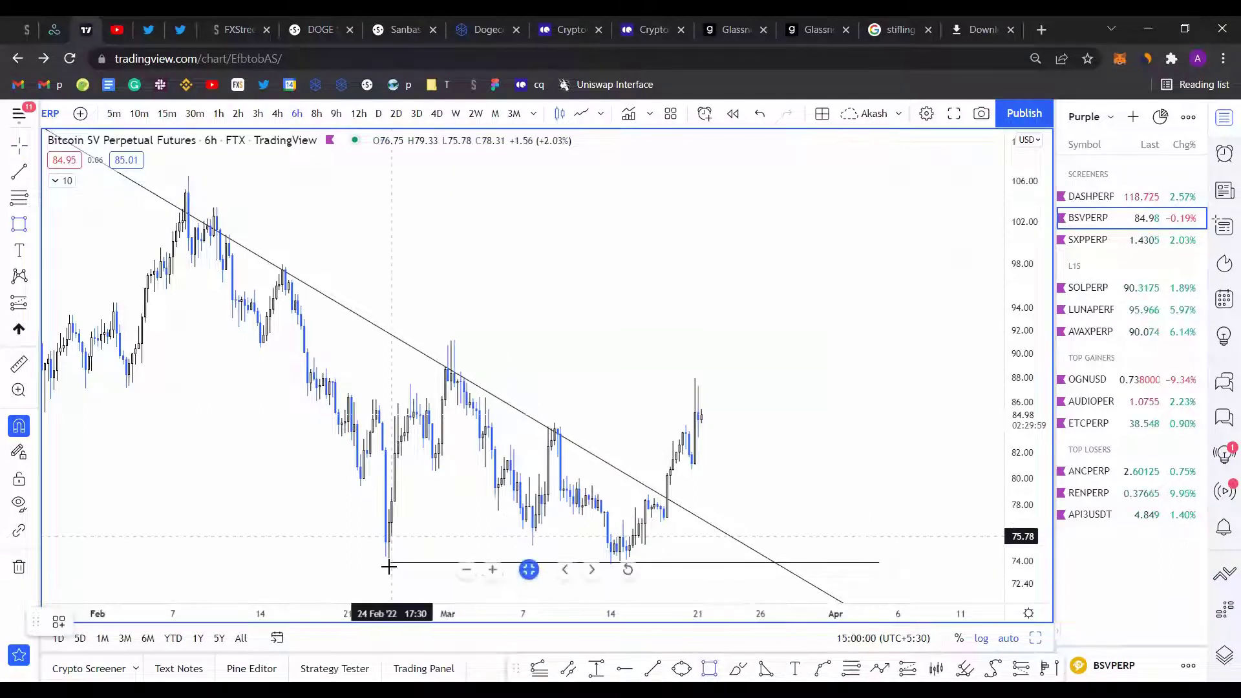
pyautogui.click(389, 563)
pyautogui.doubleClick(658, 584)
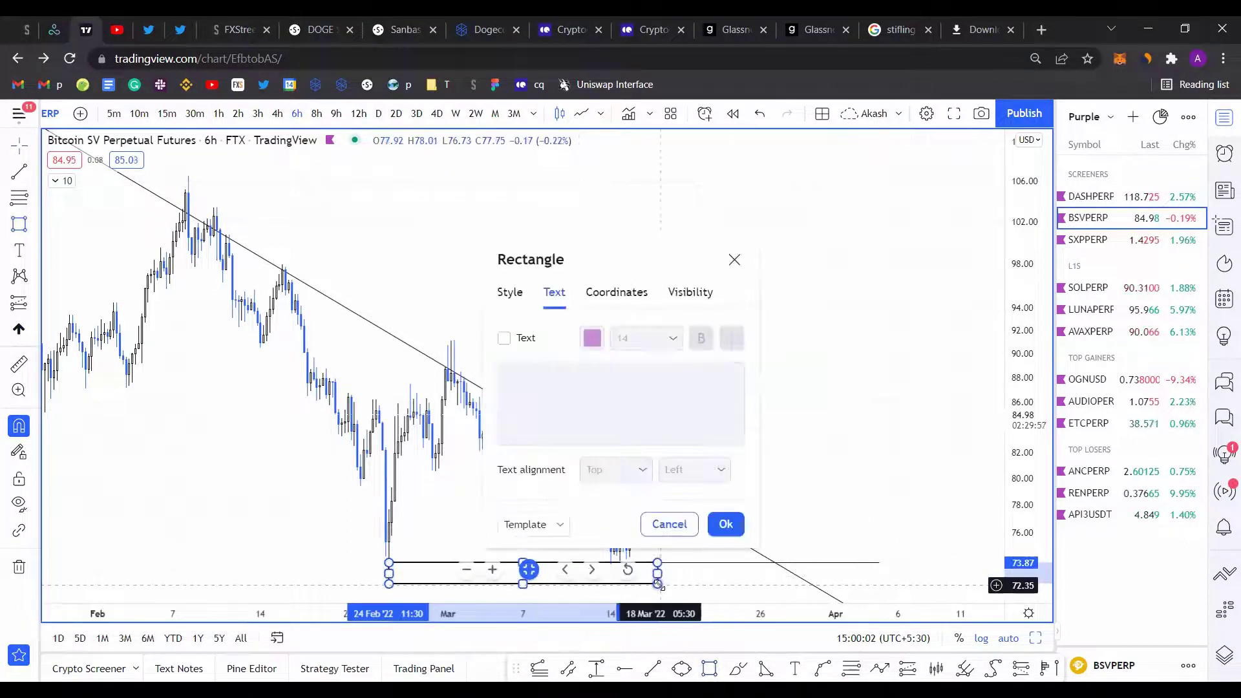
pyautogui.click(667, 523)
pyautogui.moveTo(659, 583); pyautogui.dragTo(671, 573)
pyautogui.click(67, 622)
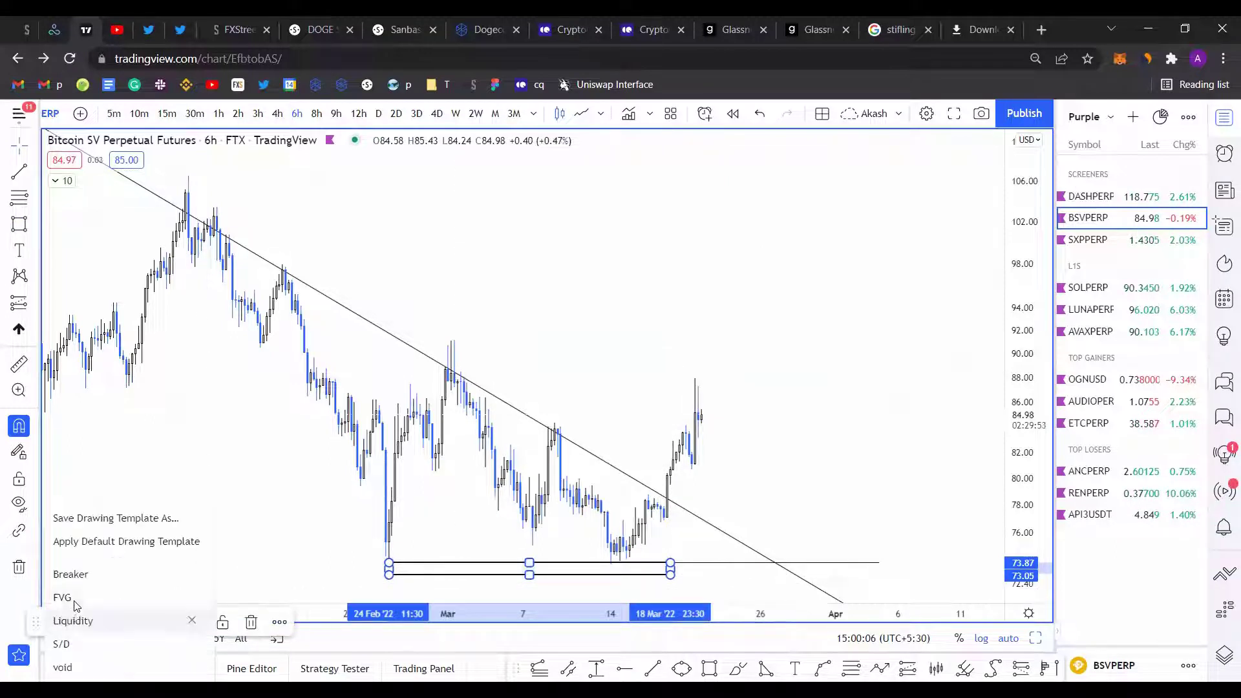
pyautogui.click(86, 619)
pyautogui.click(205, 504)
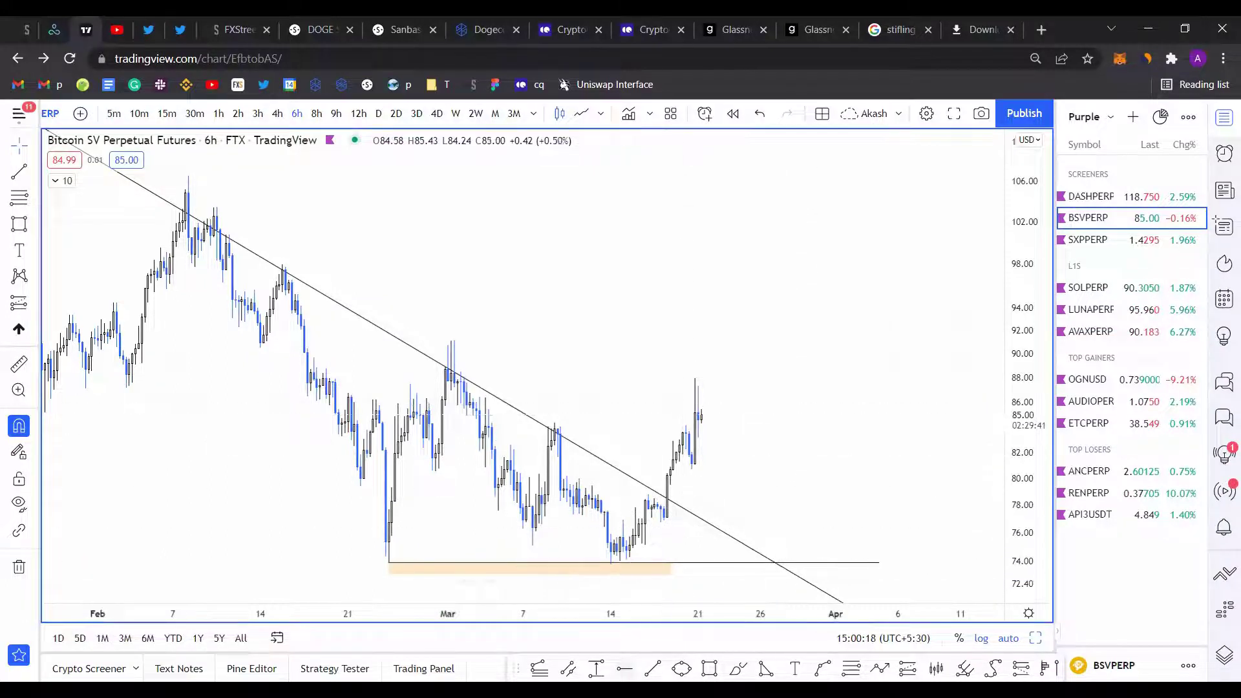
# Step: Draw a Fibonacci retracement from the 18 Mar '22 low at 76.88 to the recent swing high at 87.98
pyautogui.scroll(5, 766, 491)
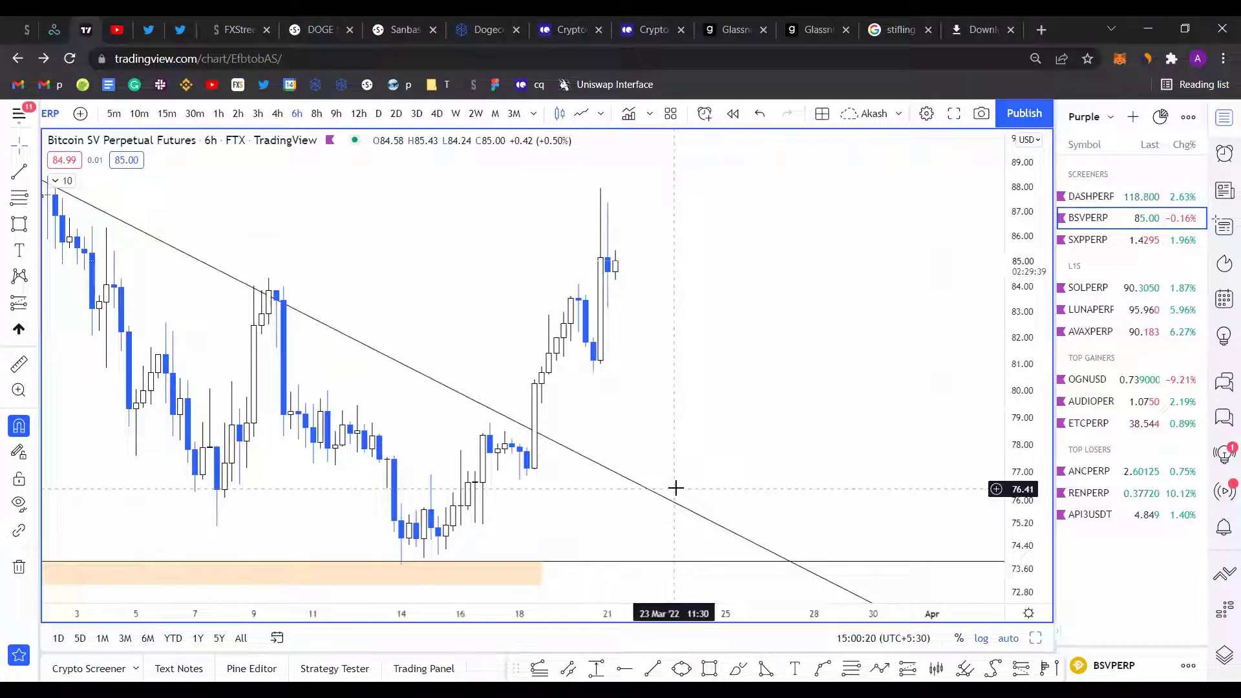
pyautogui.hotkey('alt', 'f')
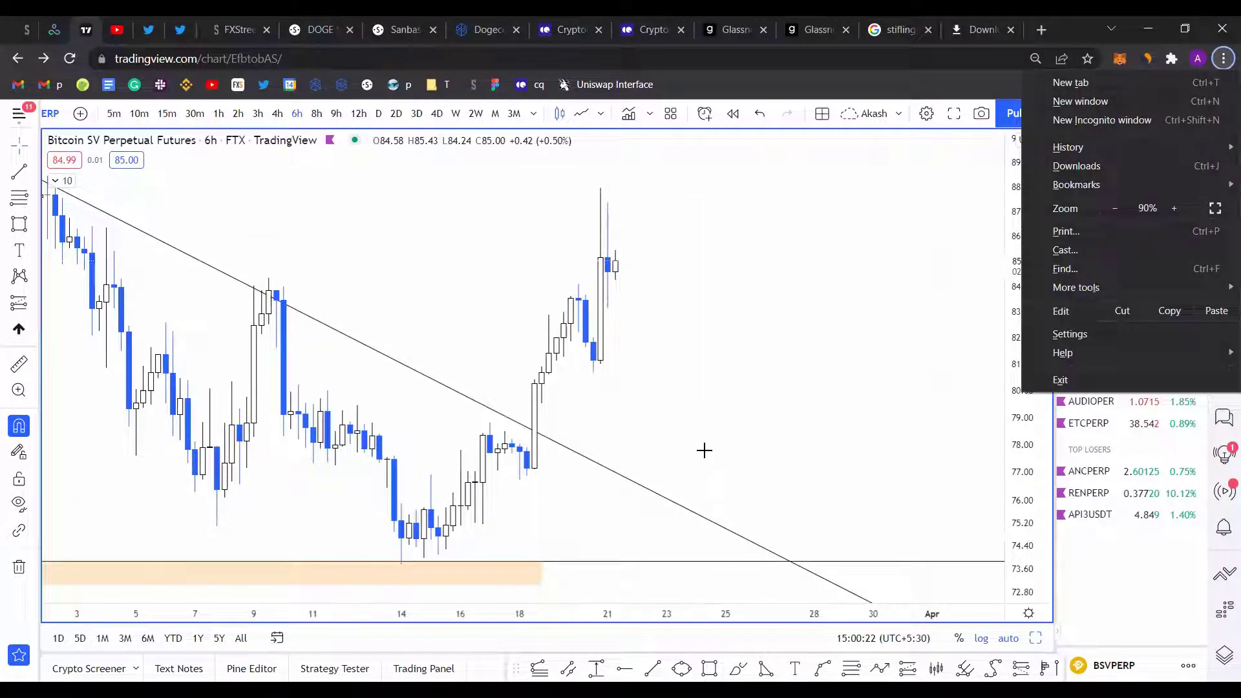
pyautogui.hotkey('alt', 'f')
pyautogui.click(526, 485)
pyautogui.moveTo(1022, 262); pyautogui.dragTo(1008, 390)
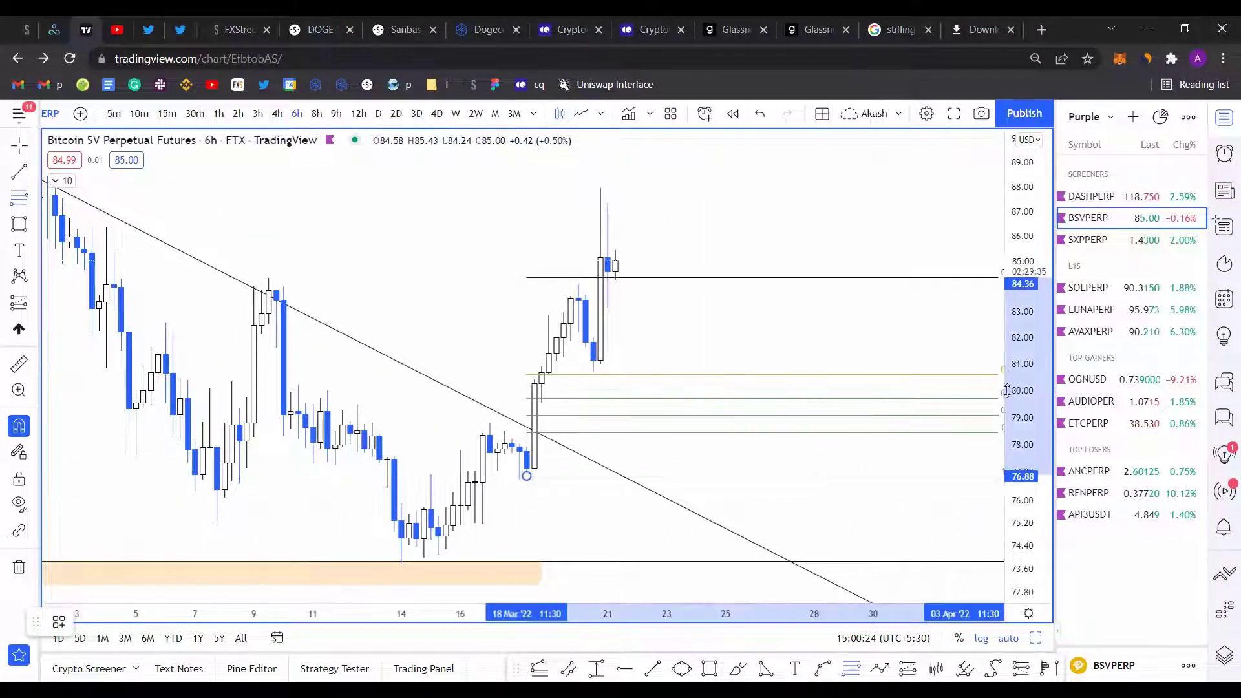
pyautogui.click(703, 242)
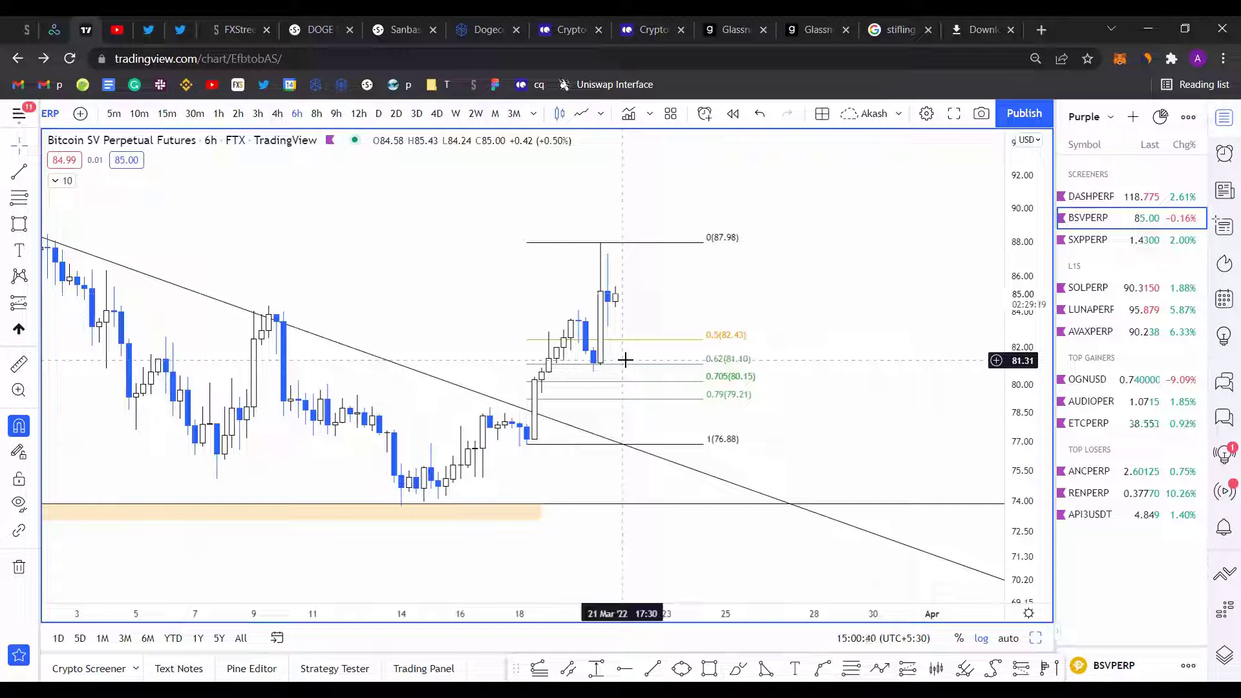
# Step: Extend the Fibonacci retracement's levels to 28 Mar '22, with its upper end at about 87.89
pyautogui.scroll(-4, 667, 381)
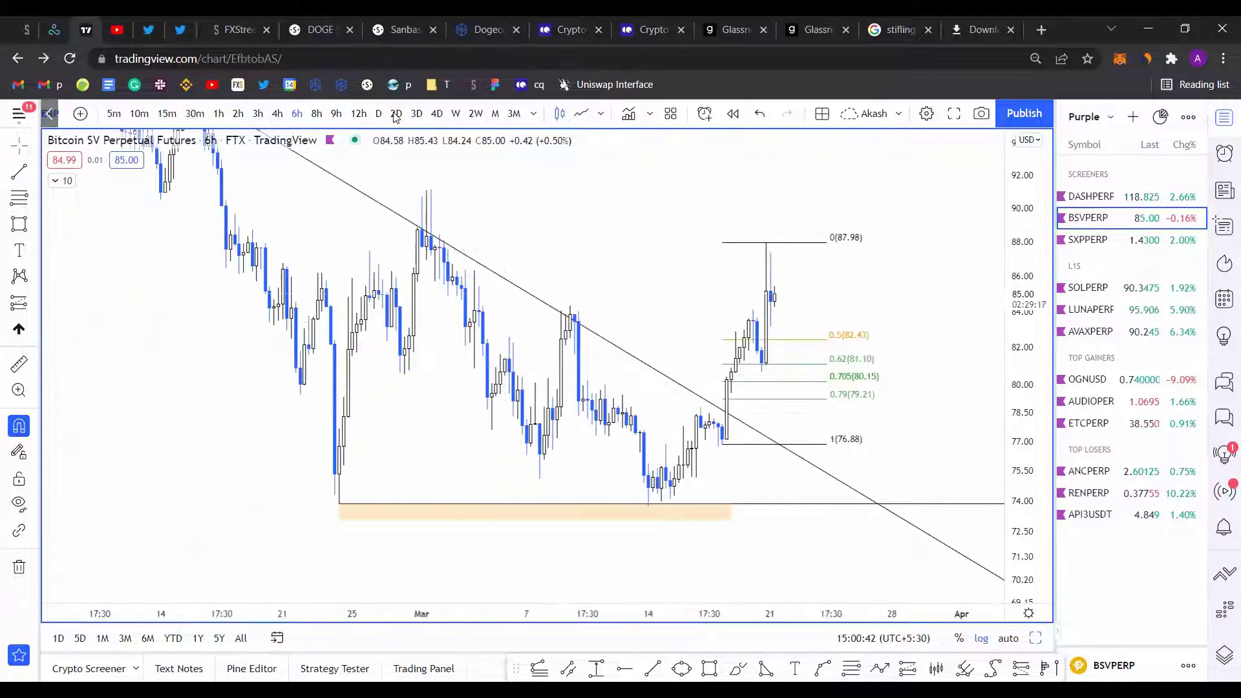
pyautogui.moveTo(685, 313); pyautogui.dragTo(550, 343)
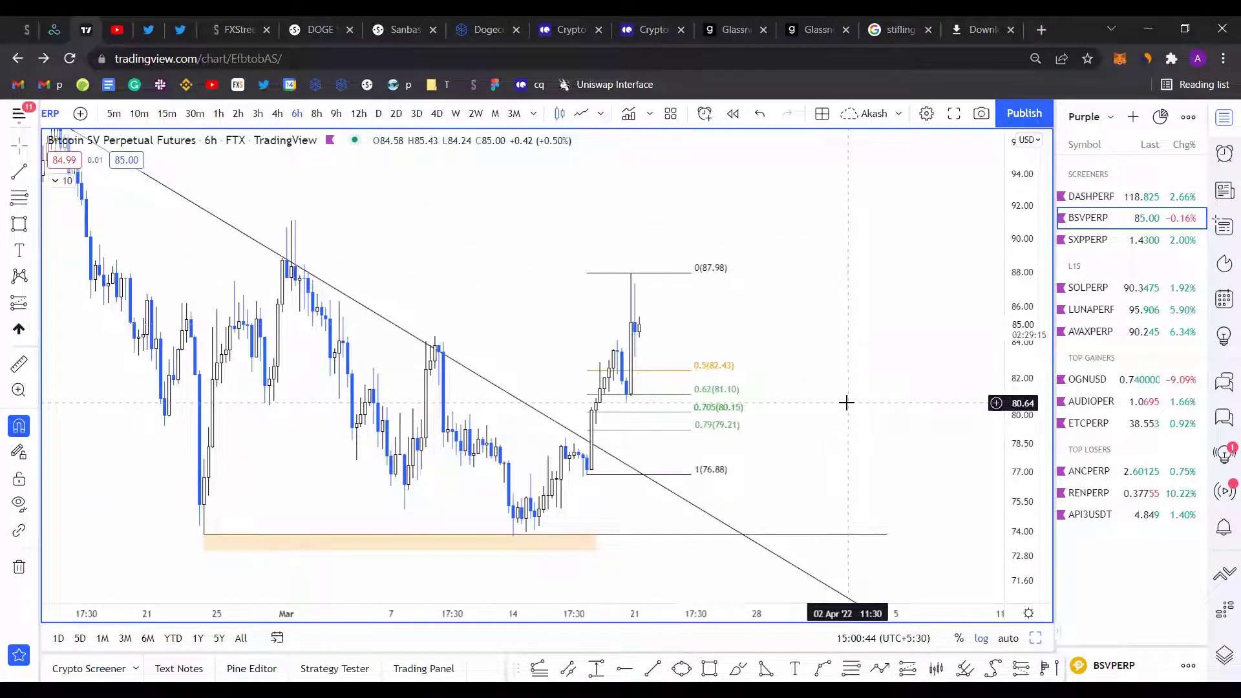
pyautogui.moveTo(691, 273); pyautogui.dragTo(758, 274)
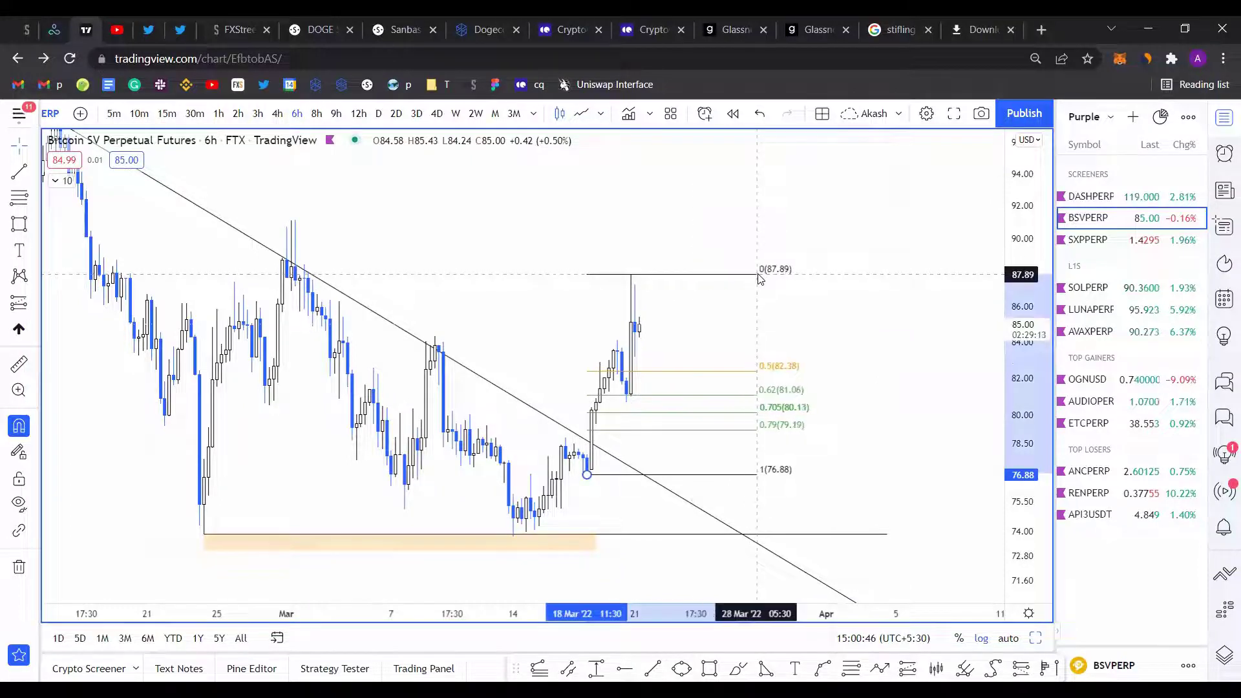
pyautogui.press('Escape')
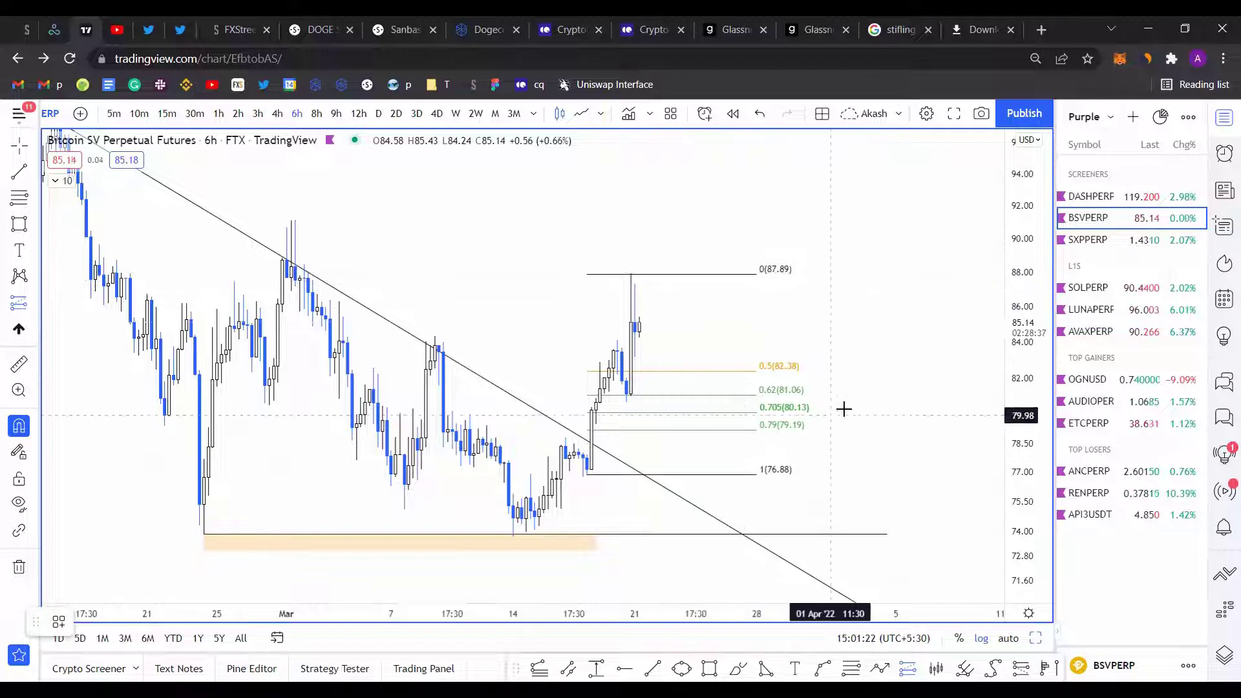
# Step: Place a long position with its entry at 81.07 near the 0.62 retracement level and its stop at 76.40
pyautogui.click(866, 394)
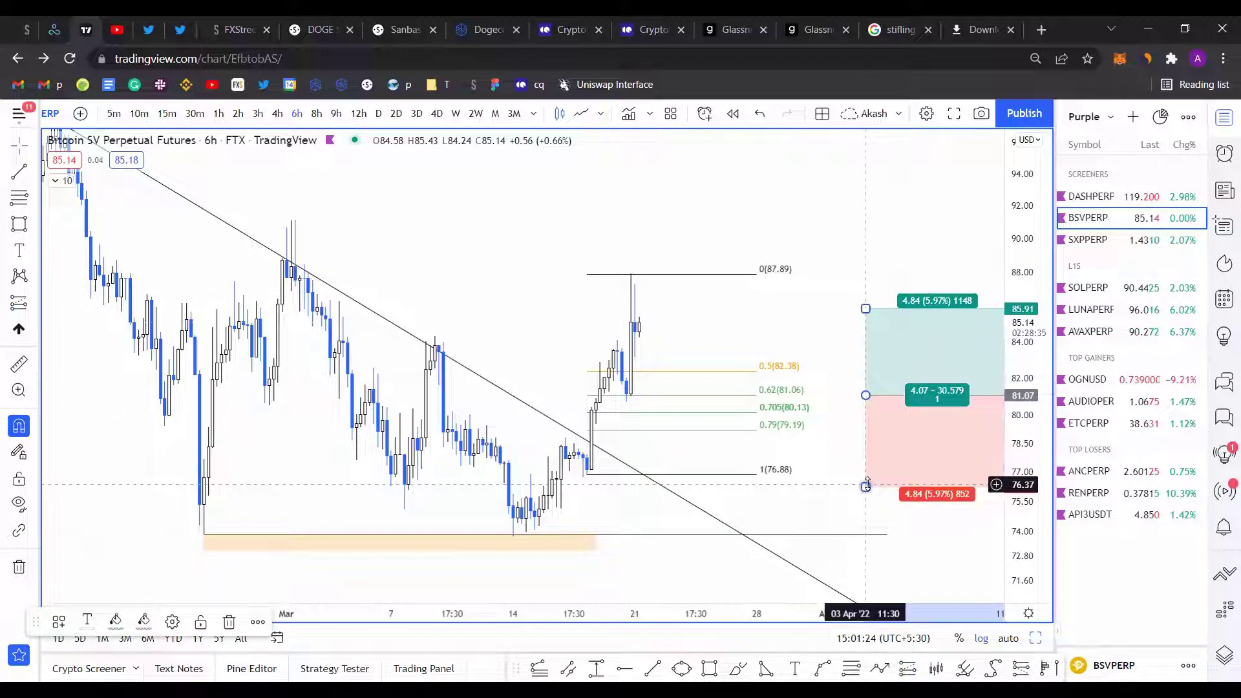
pyautogui.moveTo(879, 487); pyautogui.dragTo(879, 483)
pyautogui.moveTo(816, 301); pyautogui.dragTo(723, 454)
pyautogui.moveTo(813, 374); pyautogui.dragTo(866, 297)
# Step: Draw a horizontal resistance ray at 106.57 from the late-January sell-off, level with the February high
pyautogui.scroll(-5, 836, 332)
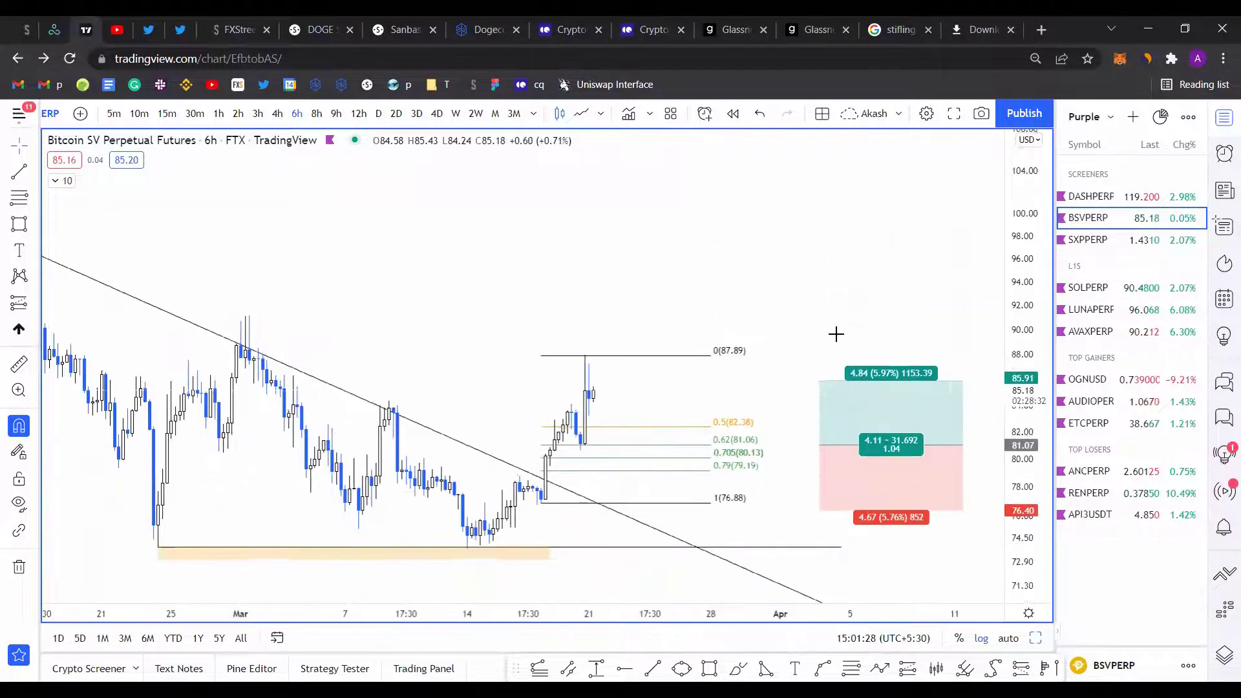
pyautogui.scroll(-4, 841, 275)
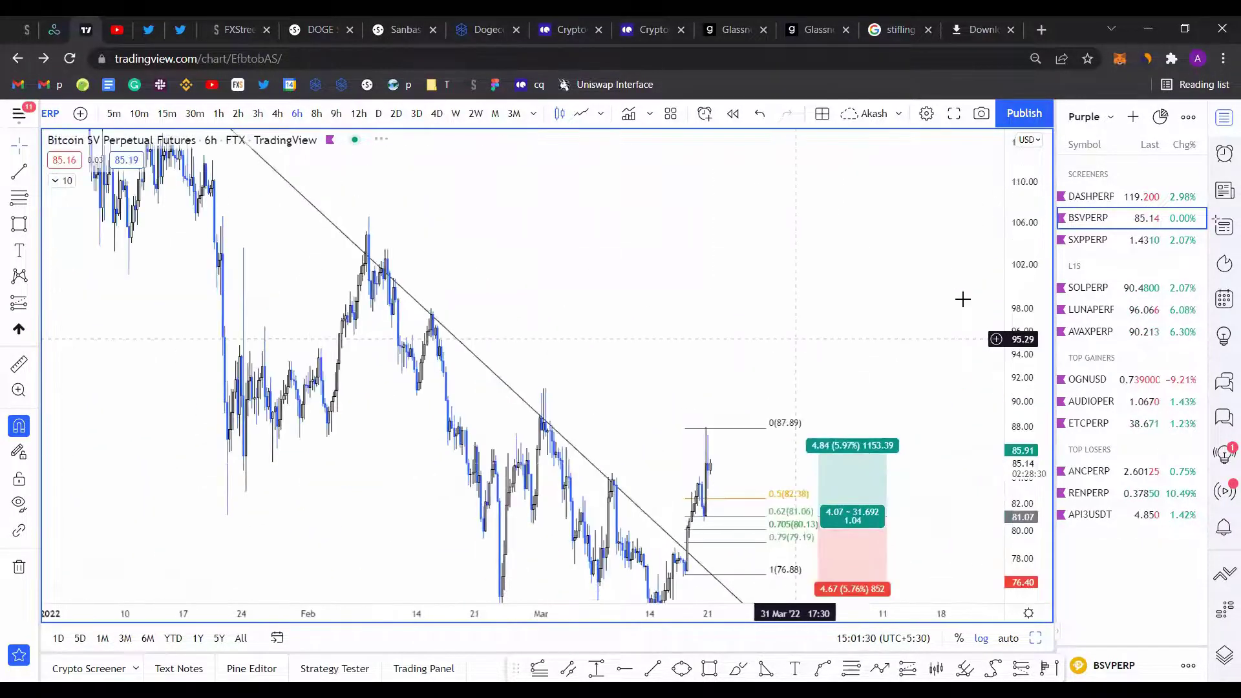
pyautogui.hotkey('alt', 'j')
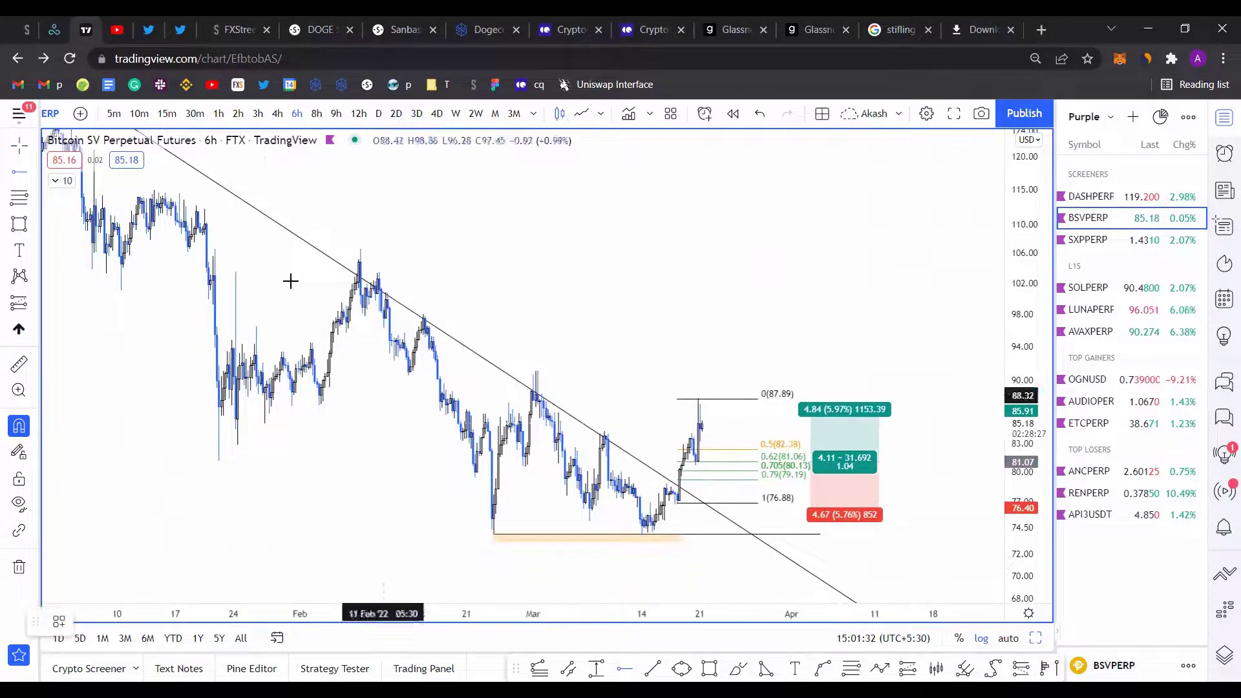
pyautogui.click(216, 249)
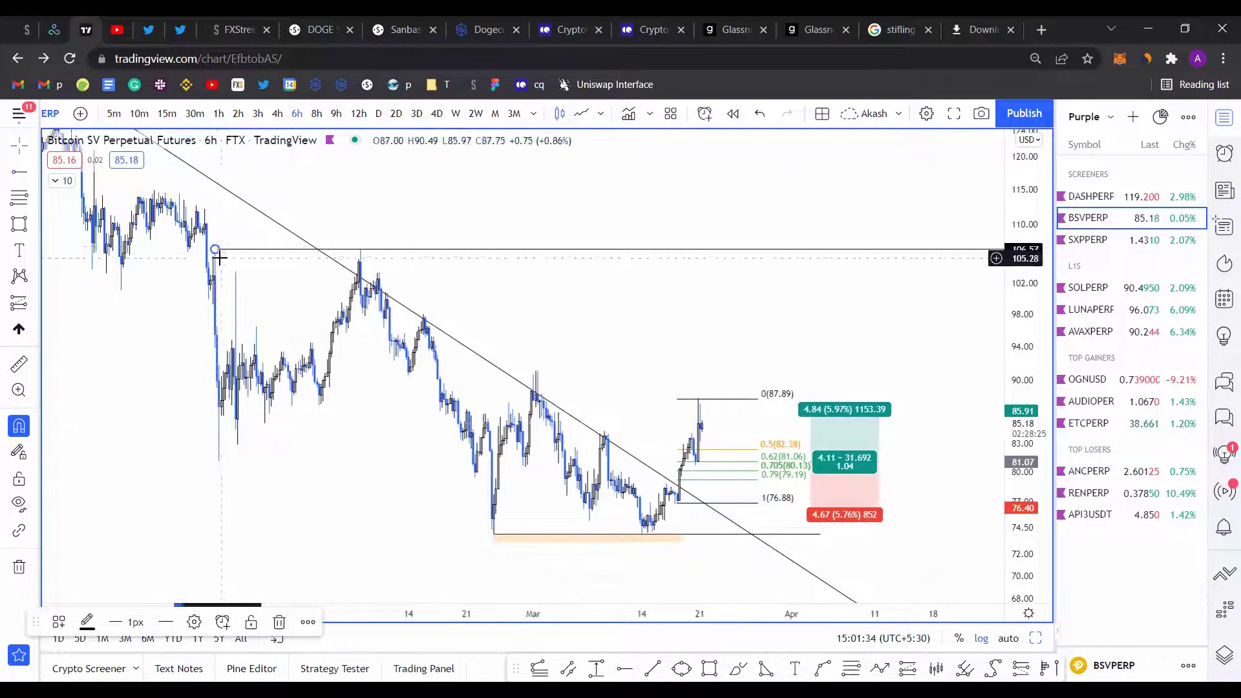
# Step: Widen the long position's box into late April and raise its target to 106.47 at the upper resistance ray
pyautogui.moveTo(883, 297); pyautogui.dragTo(868, 296)
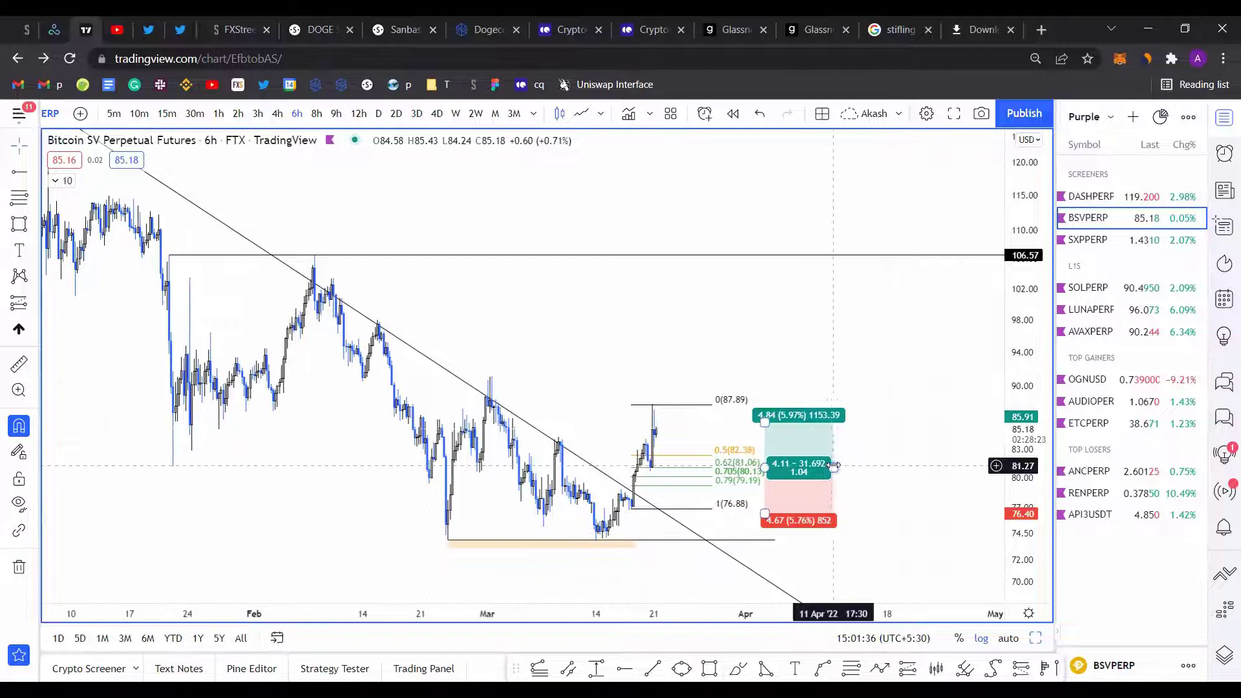
pyautogui.moveTo(834, 467); pyautogui.dragTo(940, 468)
pyautogui.moveTo(765, 423); pyautogui.dragTo(796, 255)
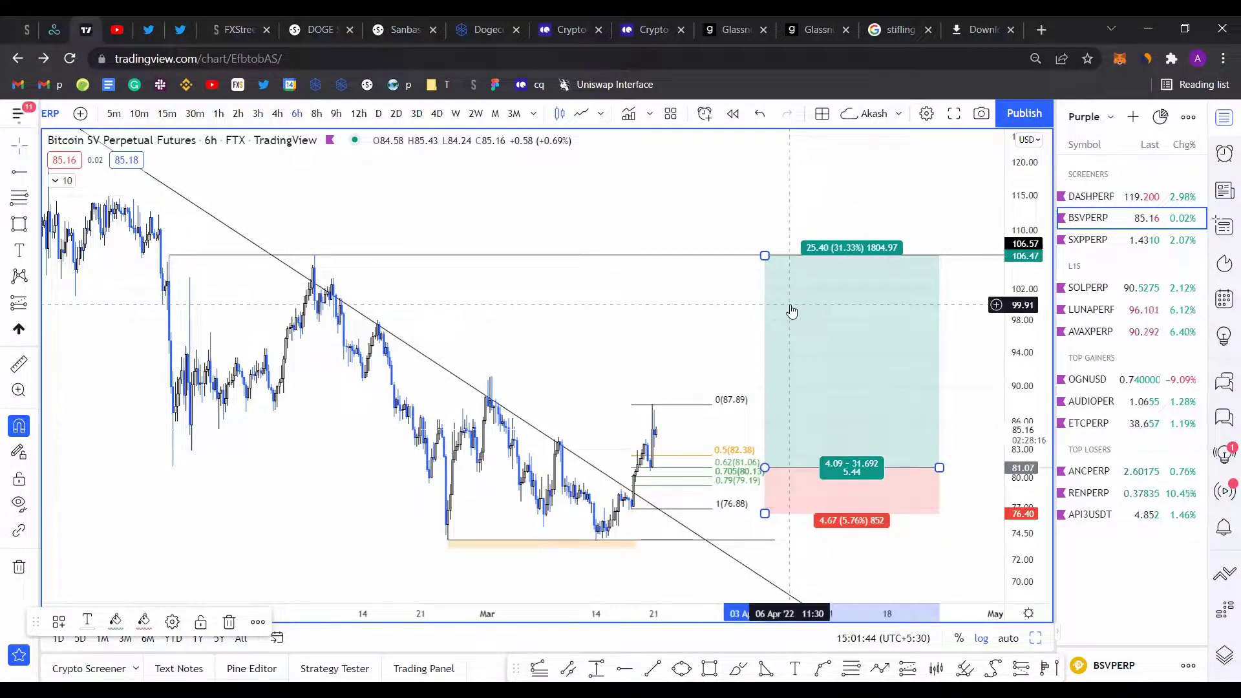
# Step: Add a horizontal ray at about 91 from the mid-February low, and lower the long position's target to 91.00
pyautogui.click(702, 284)
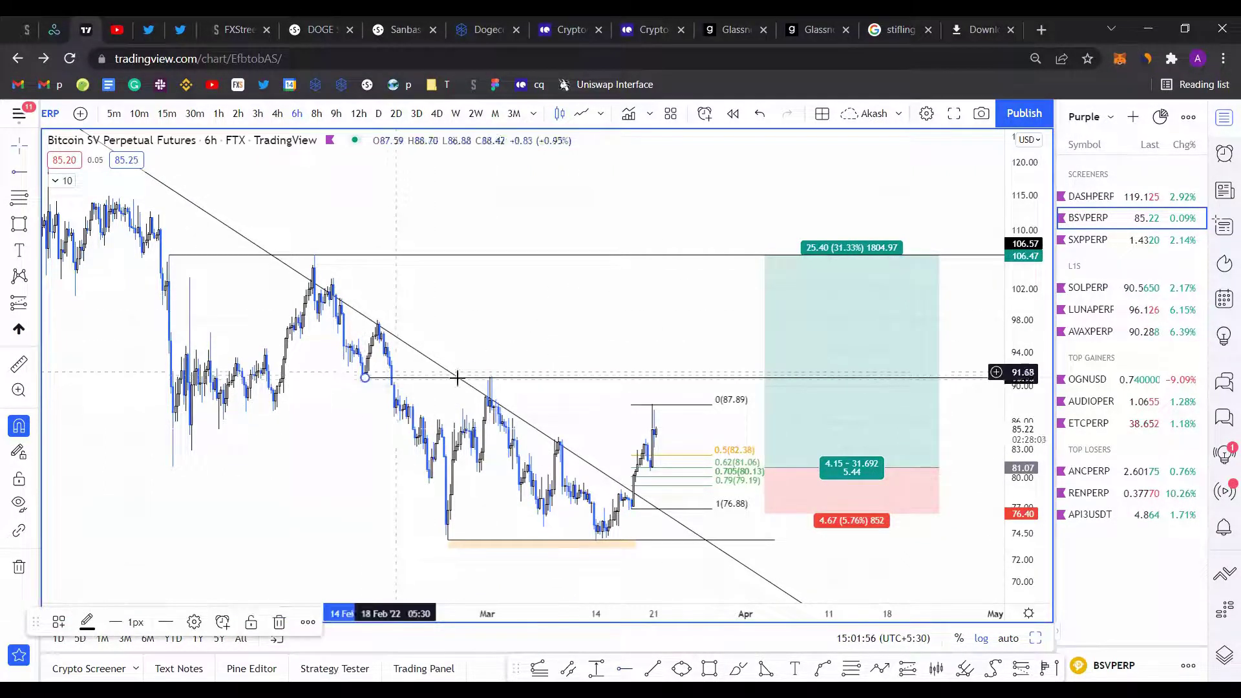
pyautogui.moveTo(765, 256); pyautogui.dragTo(768, 380)
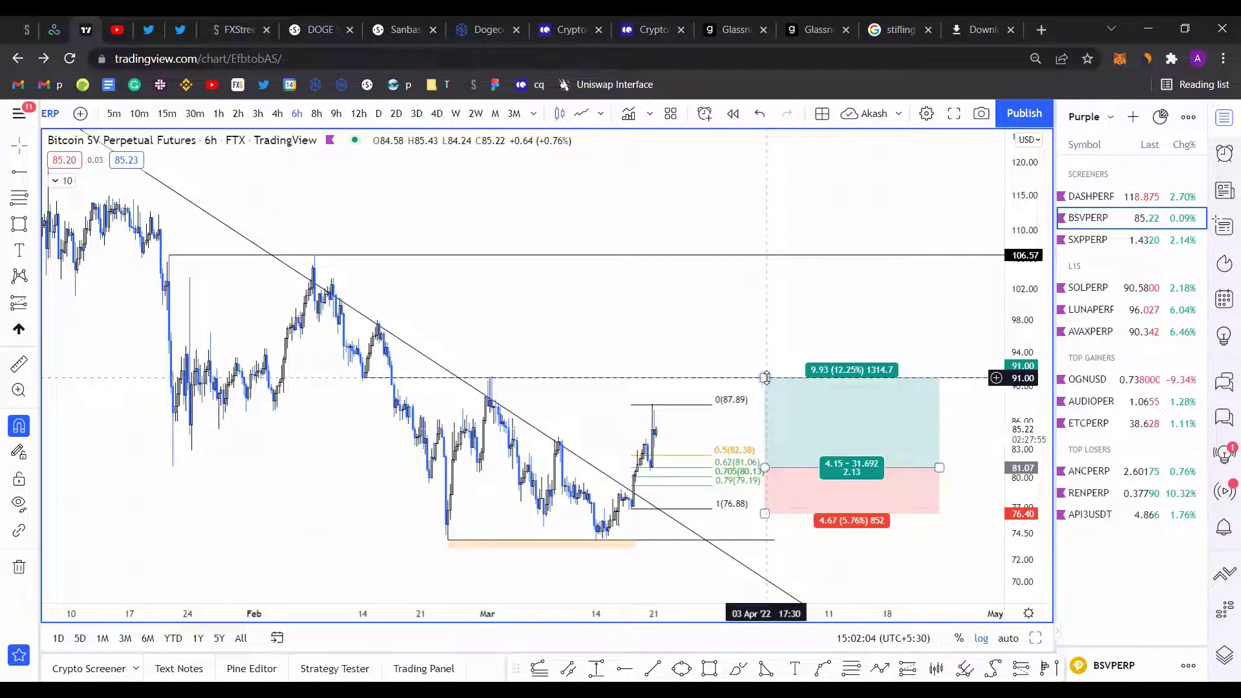
# Step: Raise the Bitcoin SV long position's target to 106.56 at the upper resistance ray
pyautogui.moveTo(770, 378); pyautogui.dragTo(802, 254)
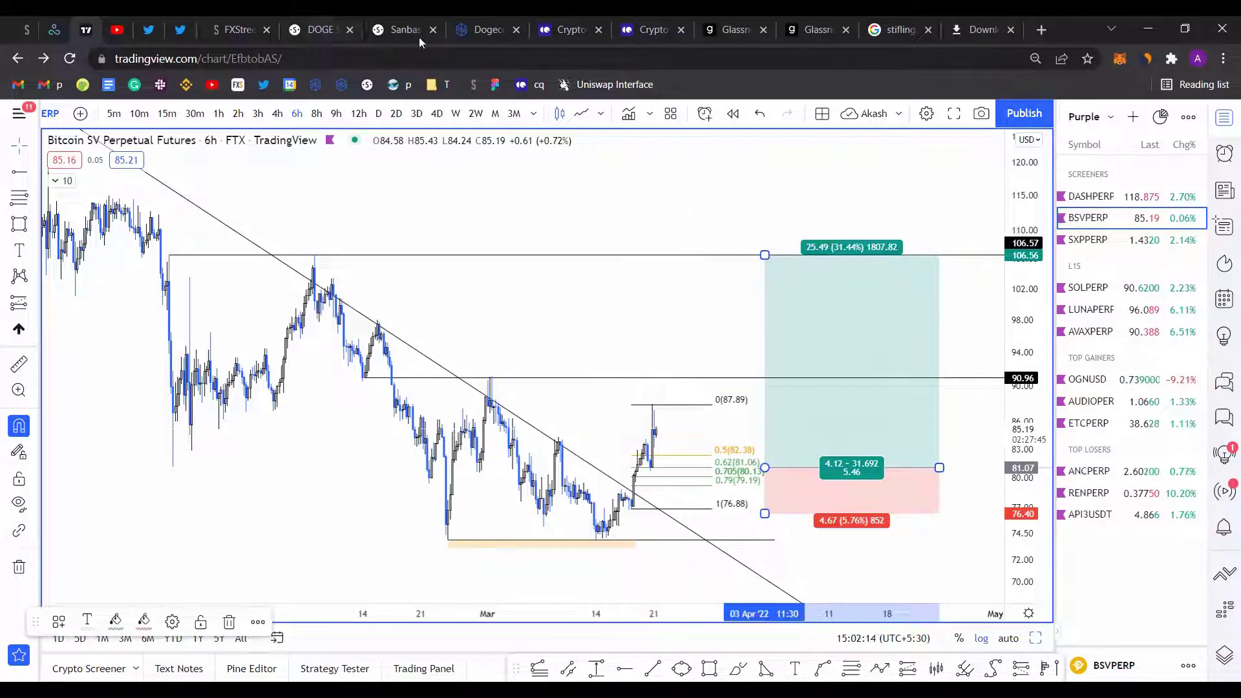
pyautogui.click(642, 329)
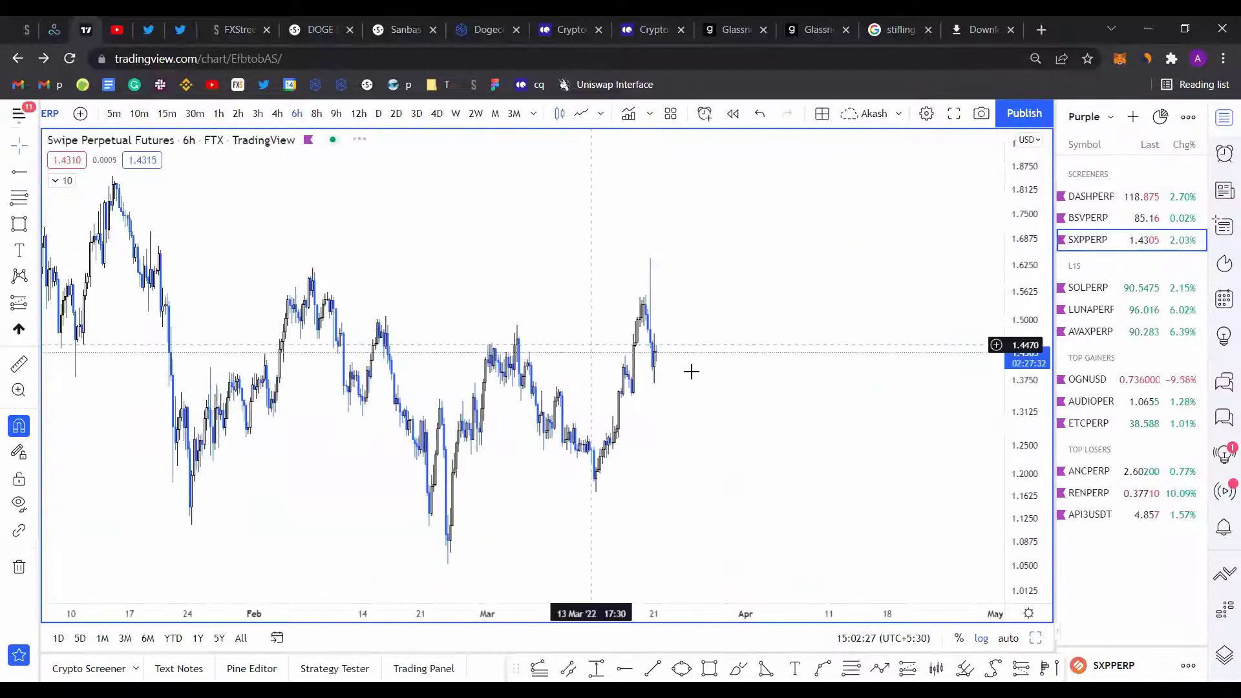
# Step: Open the Swipe perpetual futures chart on the daily timeframe and display the price as a line
pyautogui.scroll(-3, 689, 368)
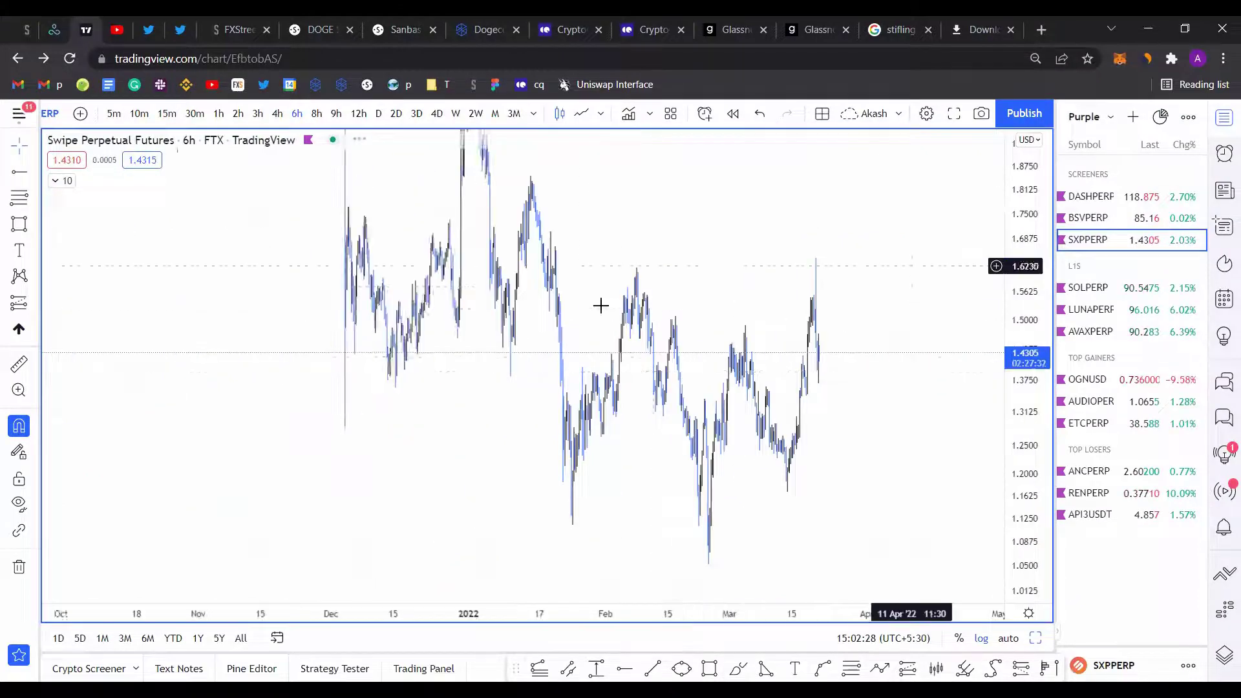
pyautogui.click(378, 114)
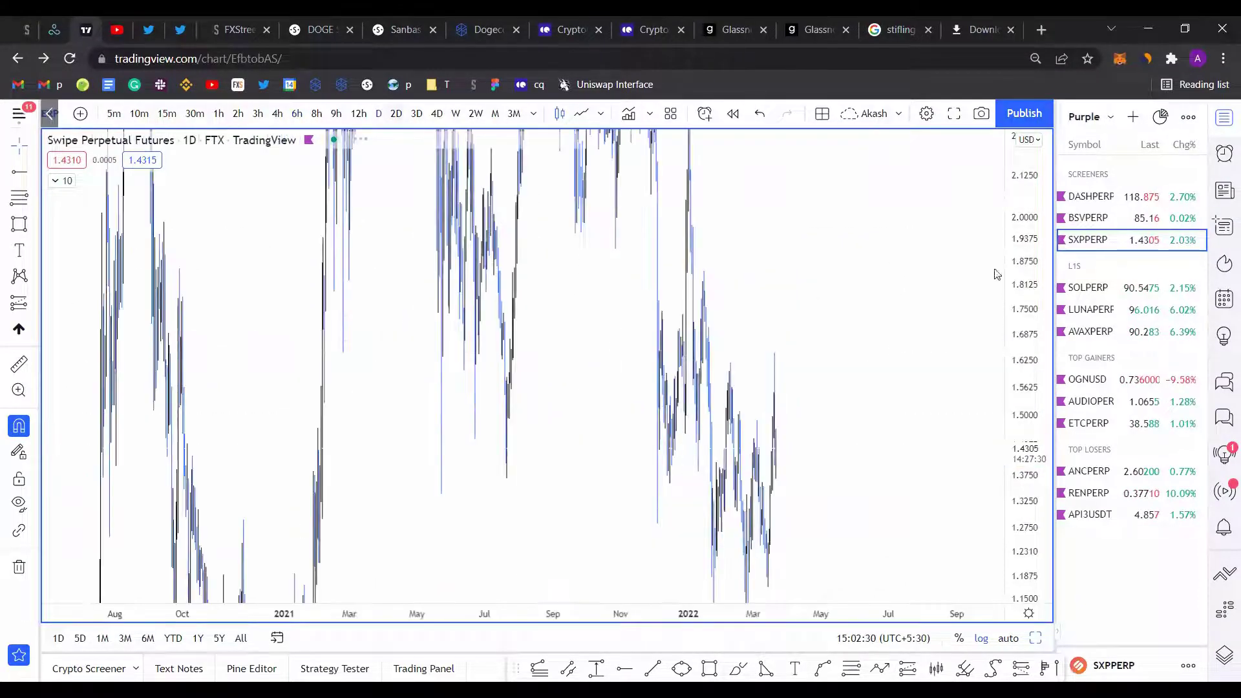
pyautogui.scroll(3, 806, 368)
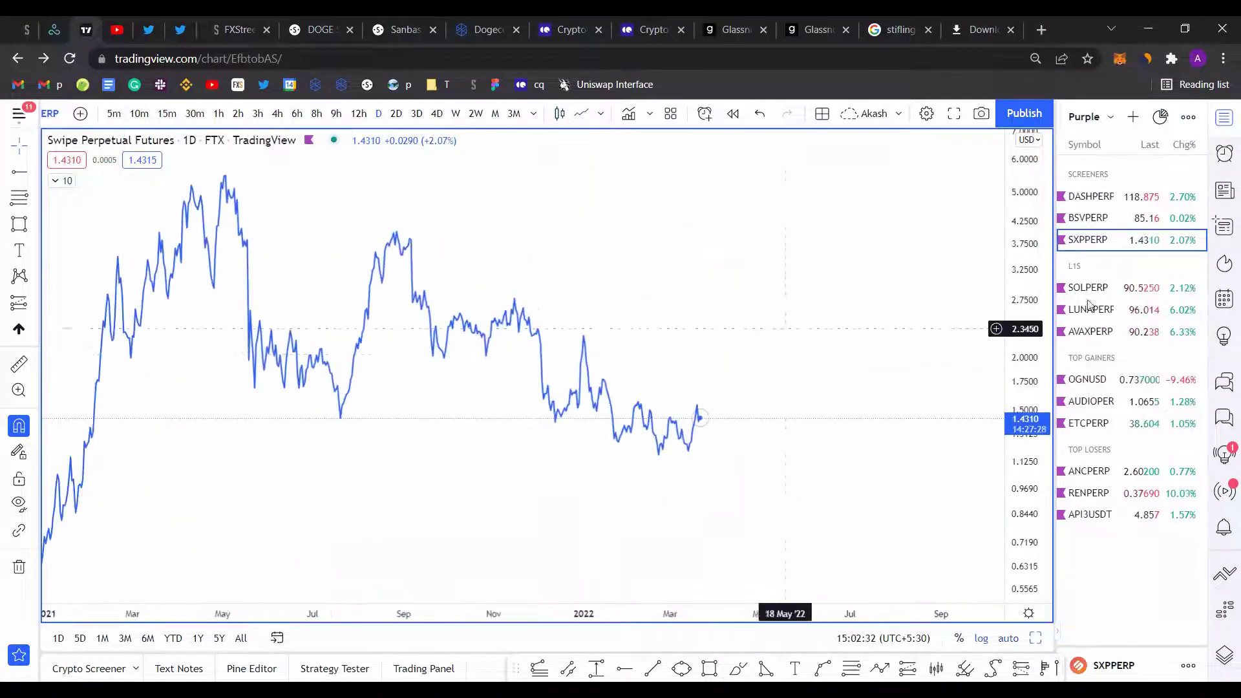
pyautogui.moveTo(1010, 361); pyautogui.dragTo(1010, 418)
pyautogui.moveTo(884, 362); pyautogui.dragTo(887, 404)
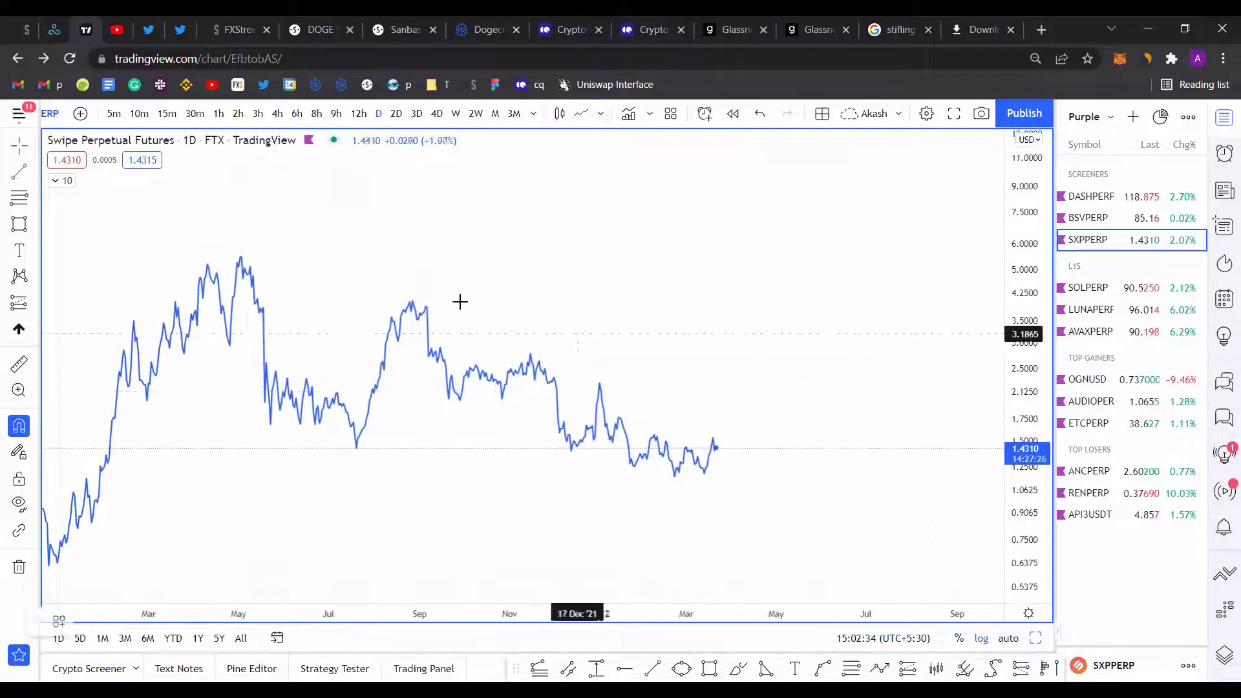
# Step: Draw a descending trendline from mid-August 2021 at about 4.46, along the falling highs, to mid-May 2022 at about 1.16
pyautogui.click(412, 288)
pyautogui.click(791, 485)
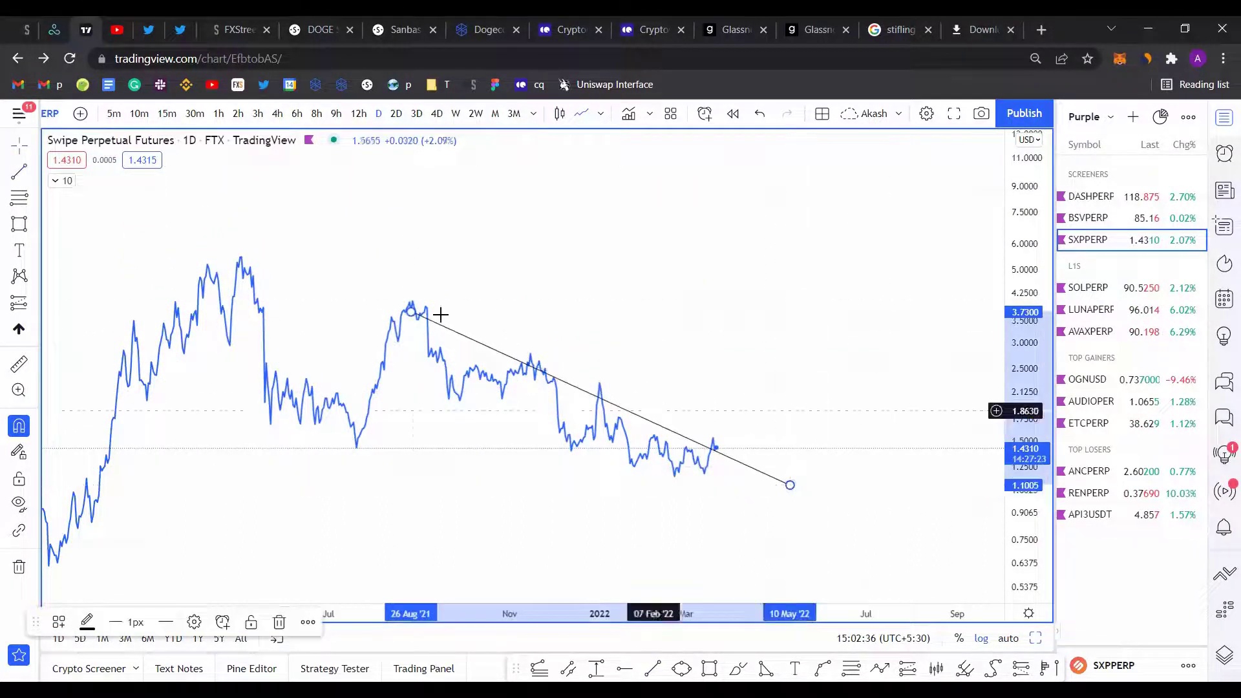
pyautogui.moveTo(417, 319); pyautogui.dragTo(398, 287)
pyautogui.moveTo(790, 486); pyautogui.dragTo(803, 482)
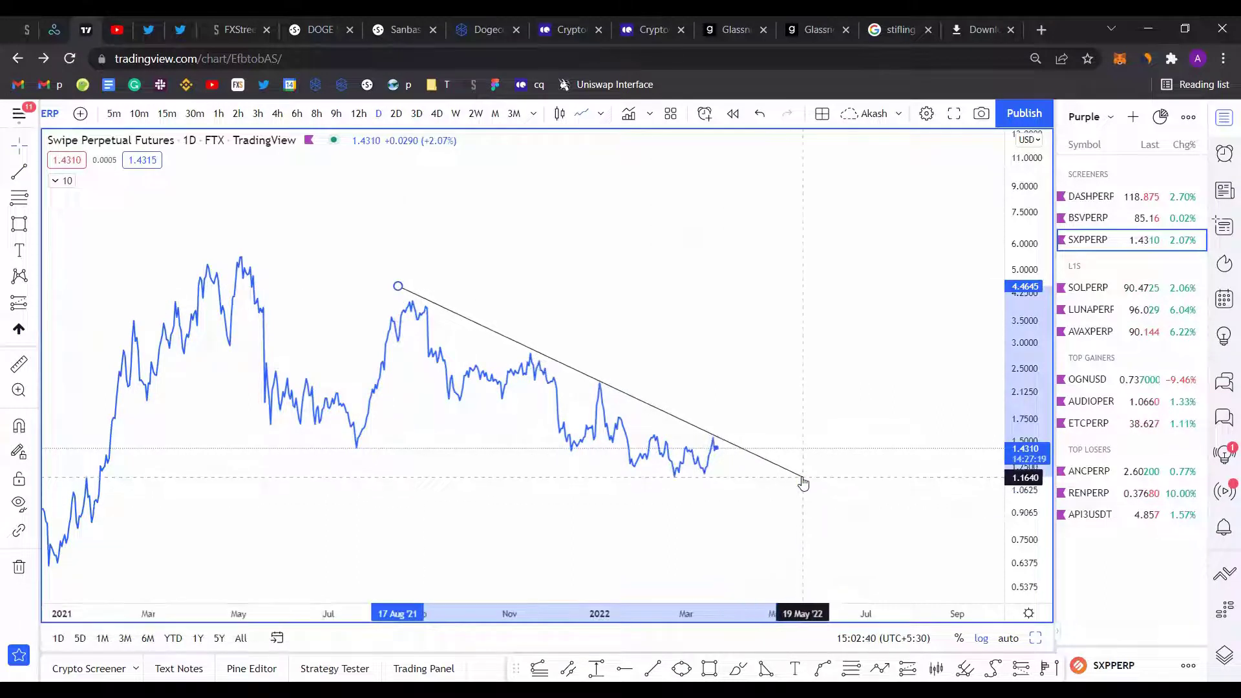
pyautogui.click(702, 385)
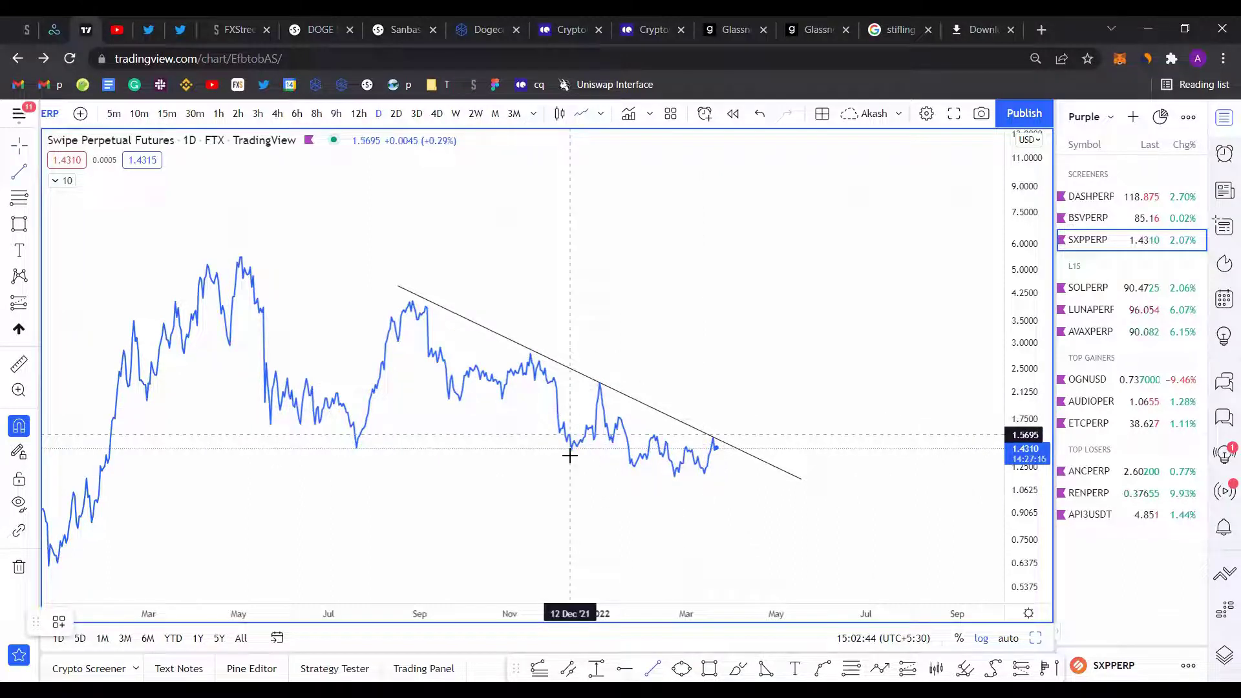
# Step: Draw a lower trendline from the mid-December low beneath the early-2022 lows into May, and restore the candlestick display
pyautogui.click(786, 505)
pyautogui.click(779, 386)
pyautogui.scroll(3, 778, 386)
pyautogui.click(559, 115)
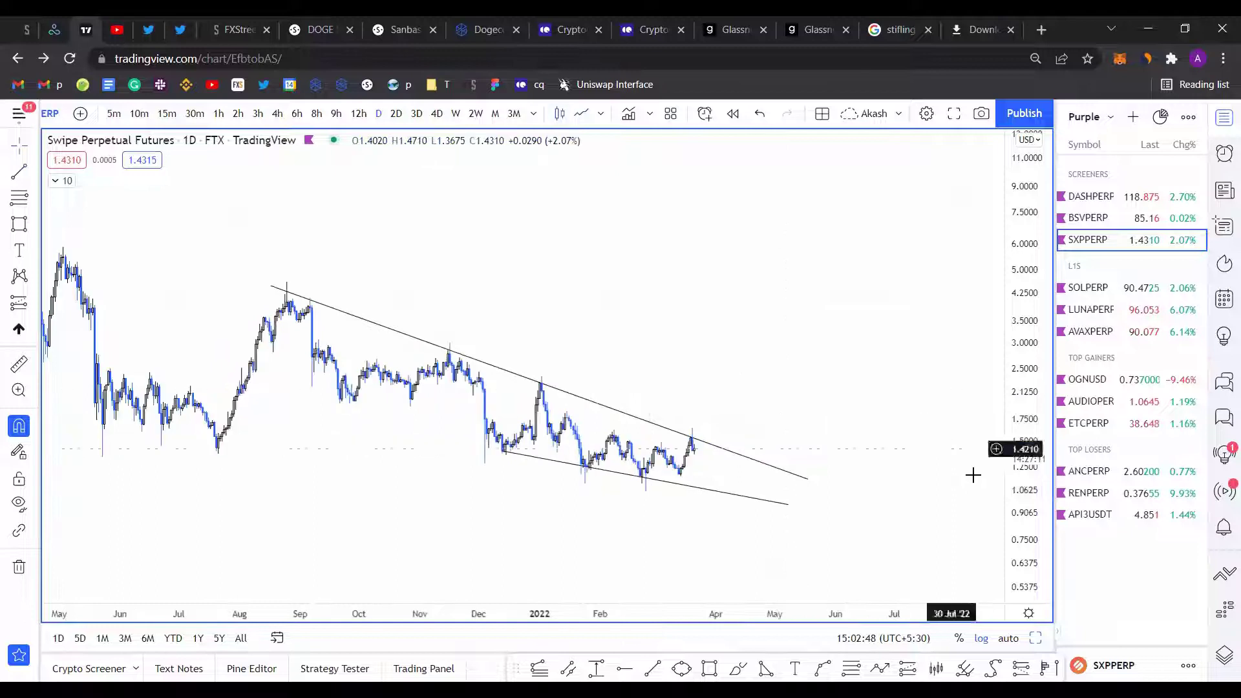
# Step: Measure the price range from the early-January high down to the mid-December low, and set its label font size to 14
pyautogui.scroll(5, 829, 452)
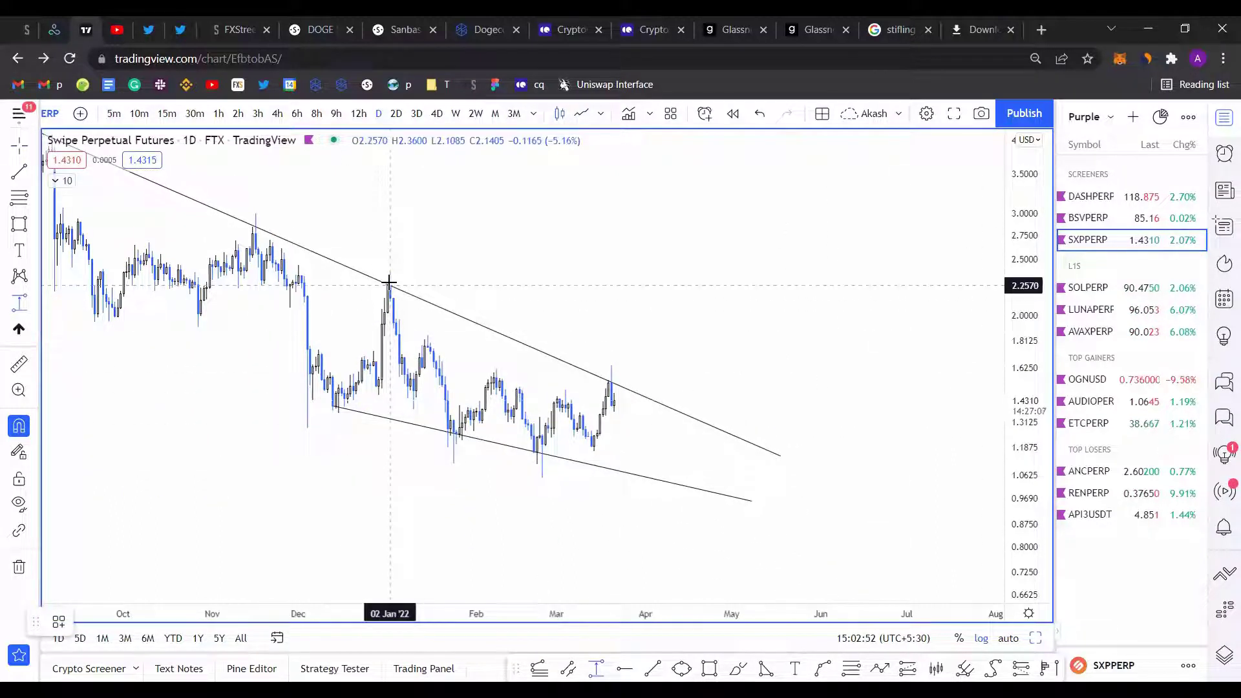
pyautogui.moveTo(390, 285)
pyautogui.mouseDown()
pyautogui.moveTo(344, 415)
pyautogui.moveTo(336, 409)
pyautogui.mouseUp()
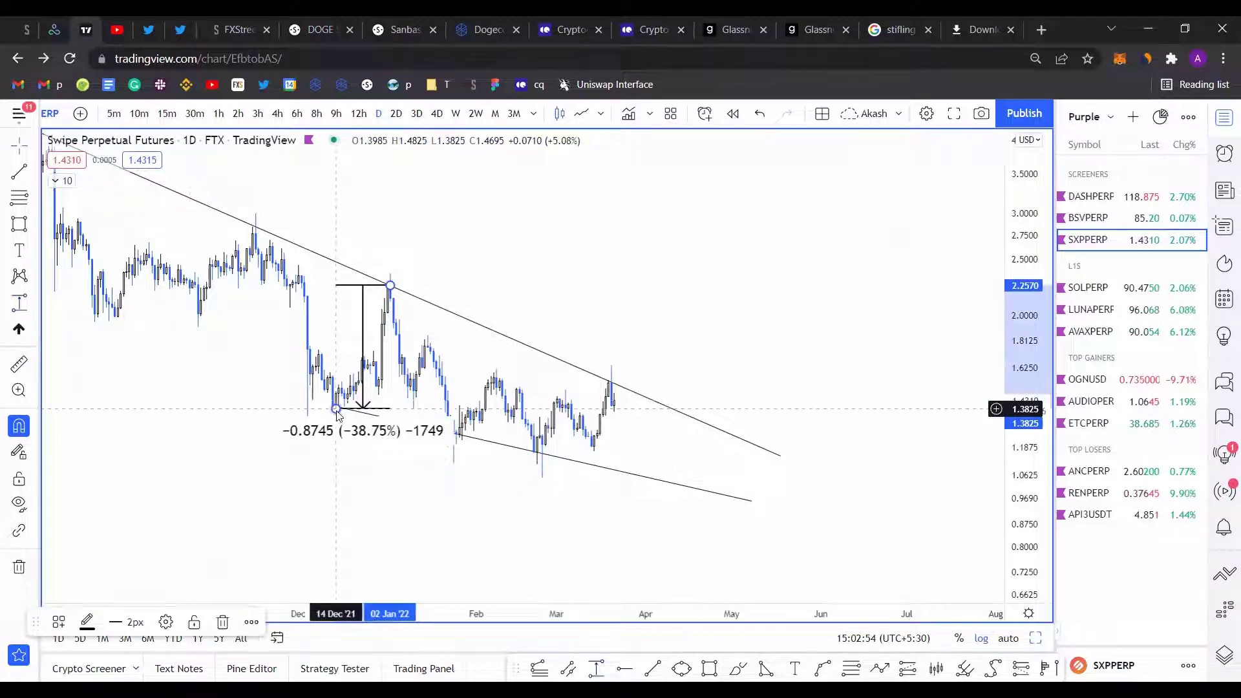
pyautogui.click(166, 622)
pyautogui.click(655, 470)
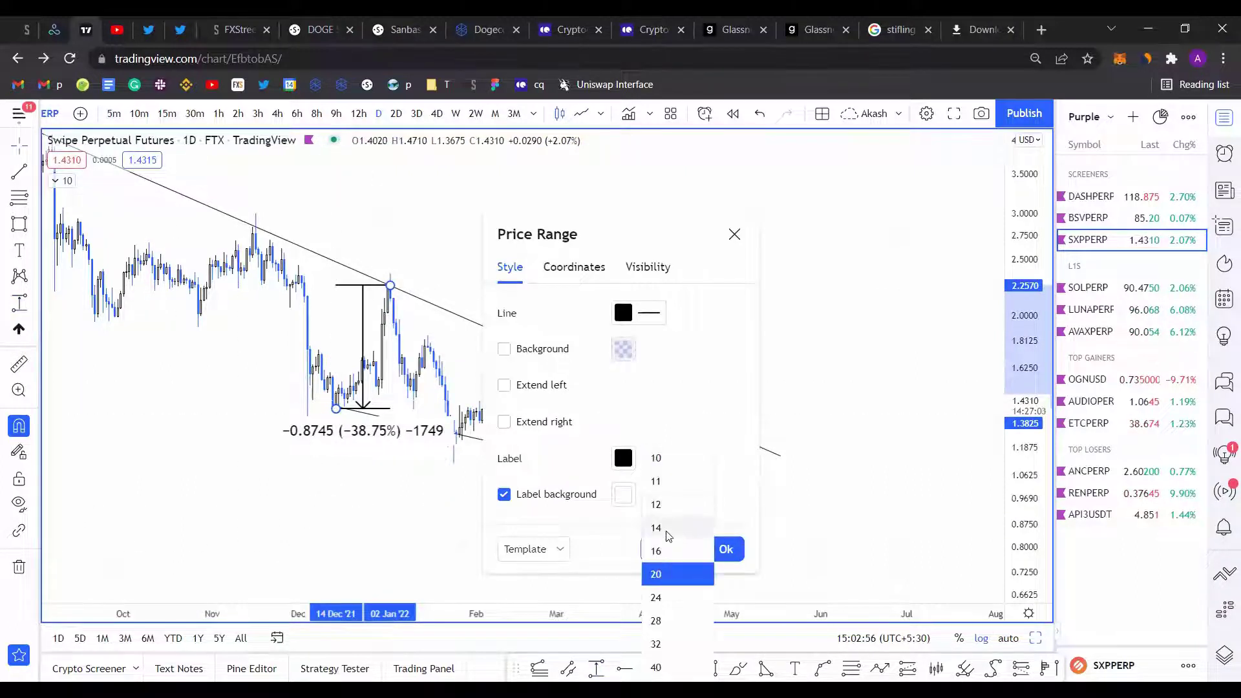
pyautogui.click(656, 528)
pyautogui.click(726, 549)
pyautogui.scroll(-3, 776, 354)
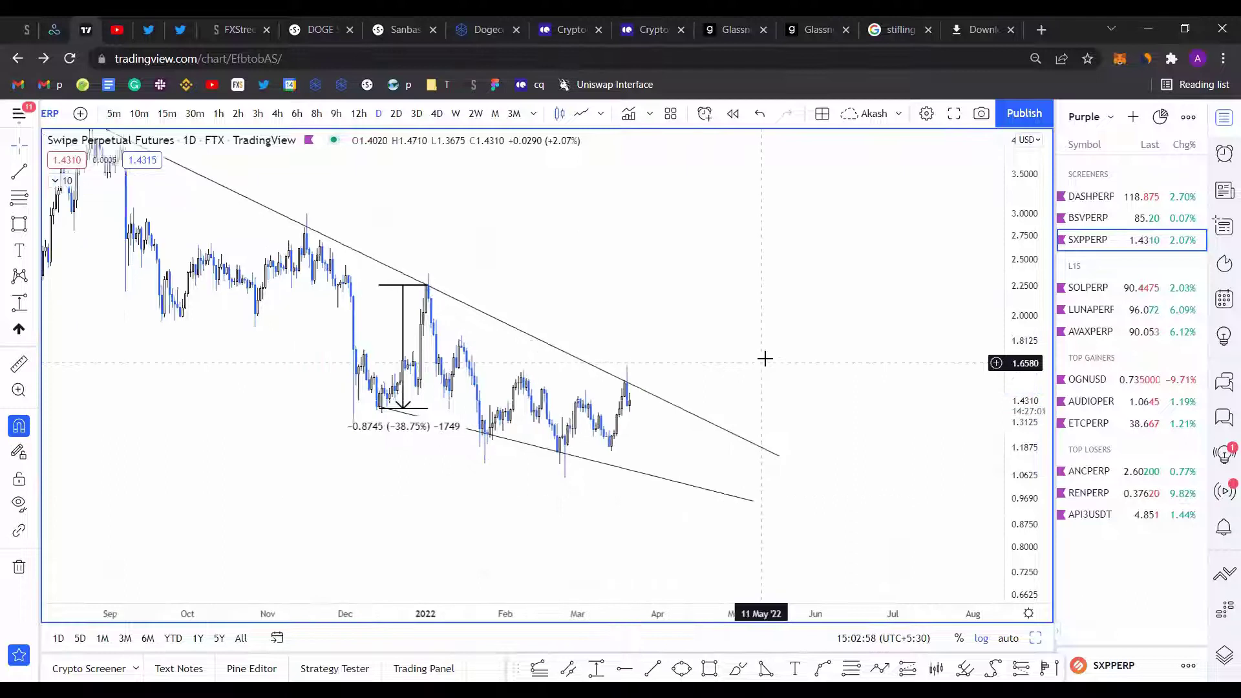
# Step: Project a price range upward by about 38.4% from the upper trendline in early April
pyautogui.moveTo(697, 414); pyautogui.dragTo(646, 334)
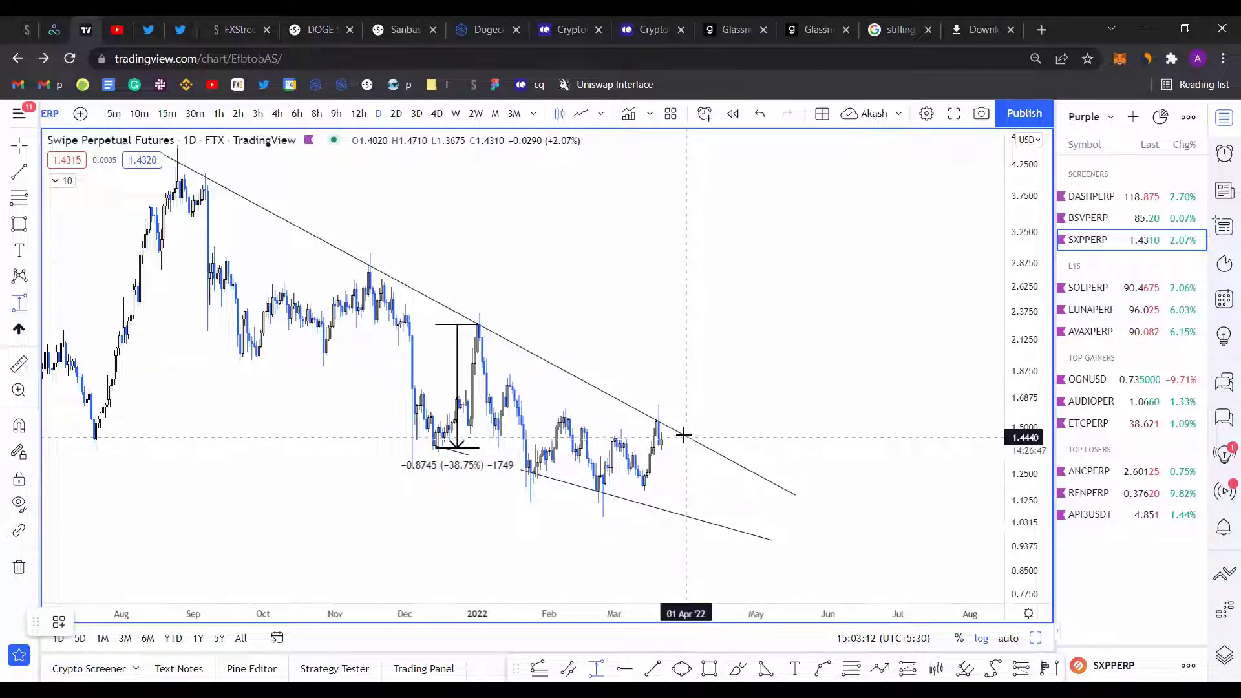
pyautogui.press('ctrl')
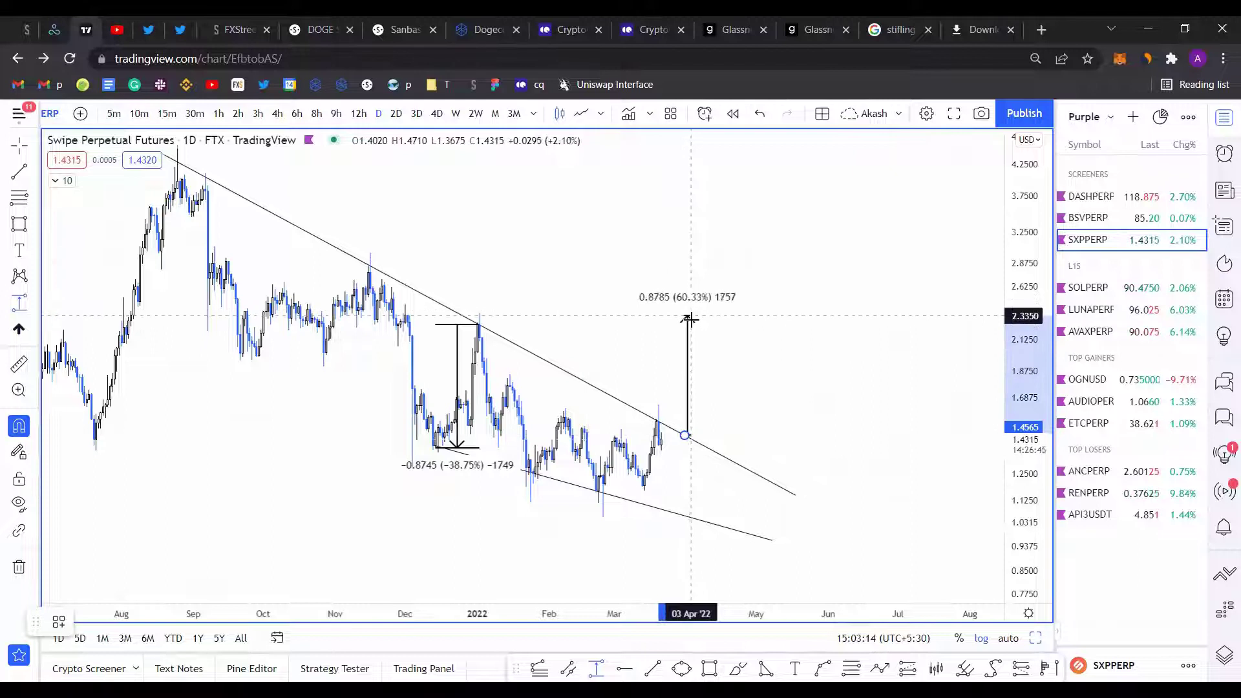
pyautogui.click(692, 353)
# Step: Place a horizontal ray at 2.0280 from the top of the projected price range
pyautogui.click(625, 669)
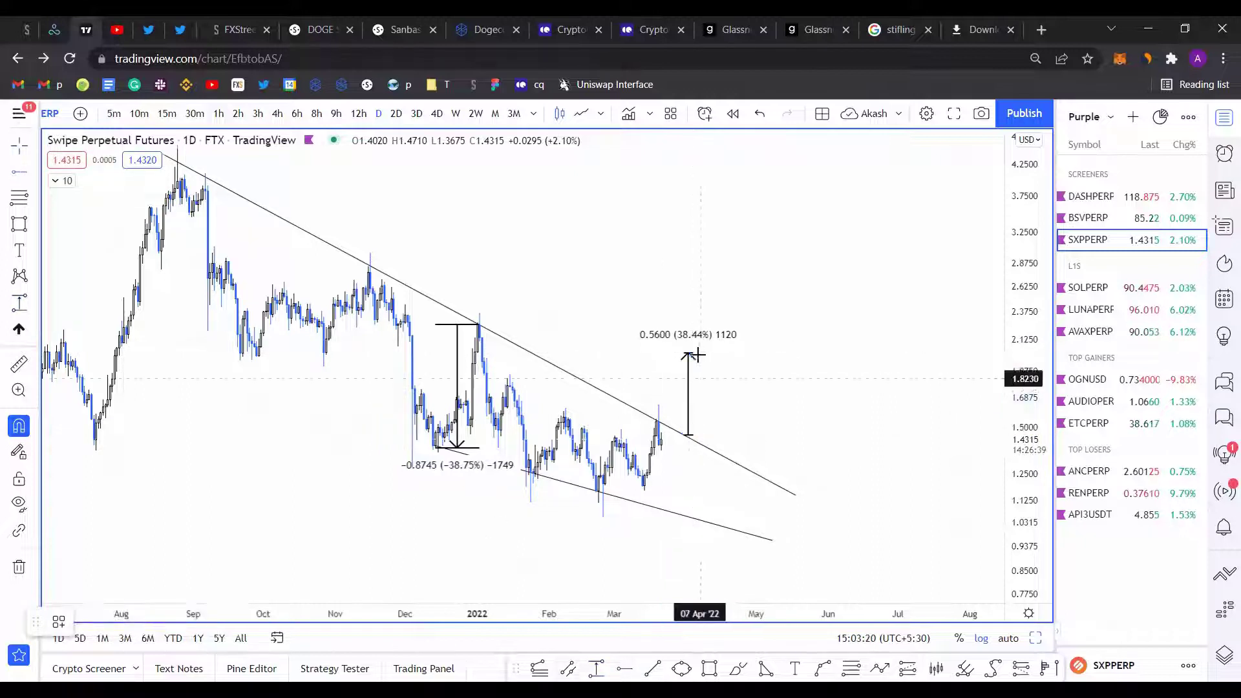
pyautogui.click(688, 353)
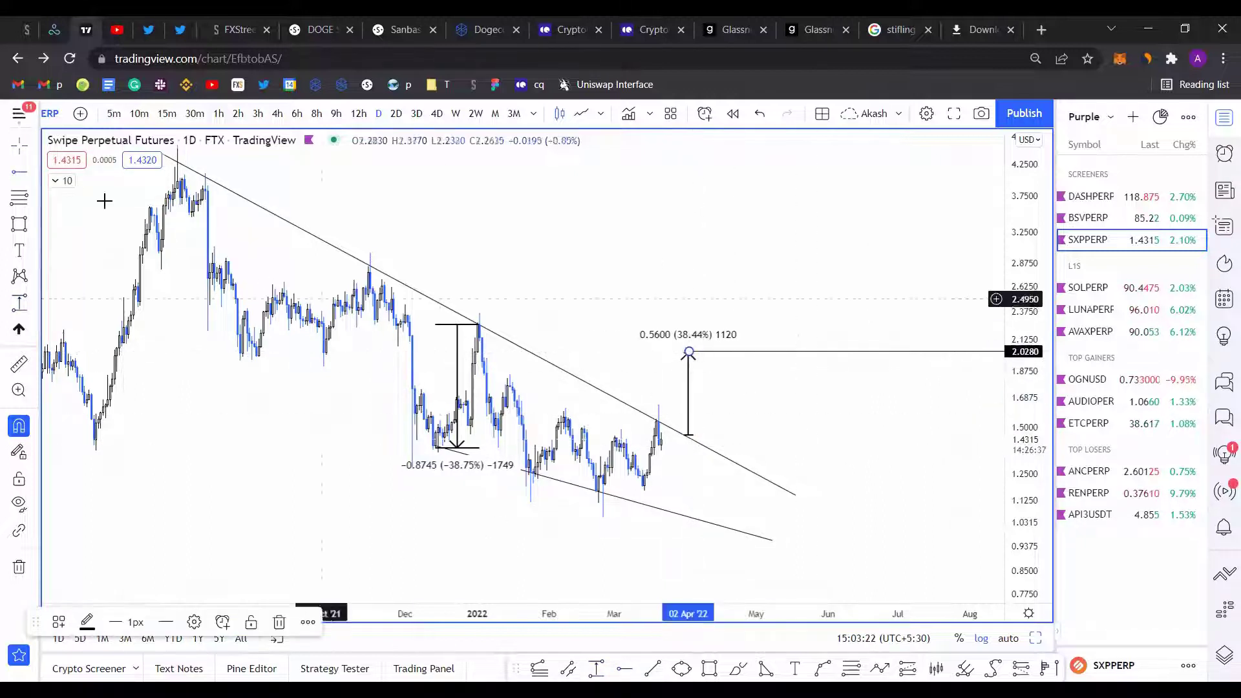
pyautogui.moveTo(851, 412)
pyautogui.mouseDown()
pyautogui.moveTo(856, 456)
pyautogui.moveTo(810, 413)
pyautogui.mouseUp()
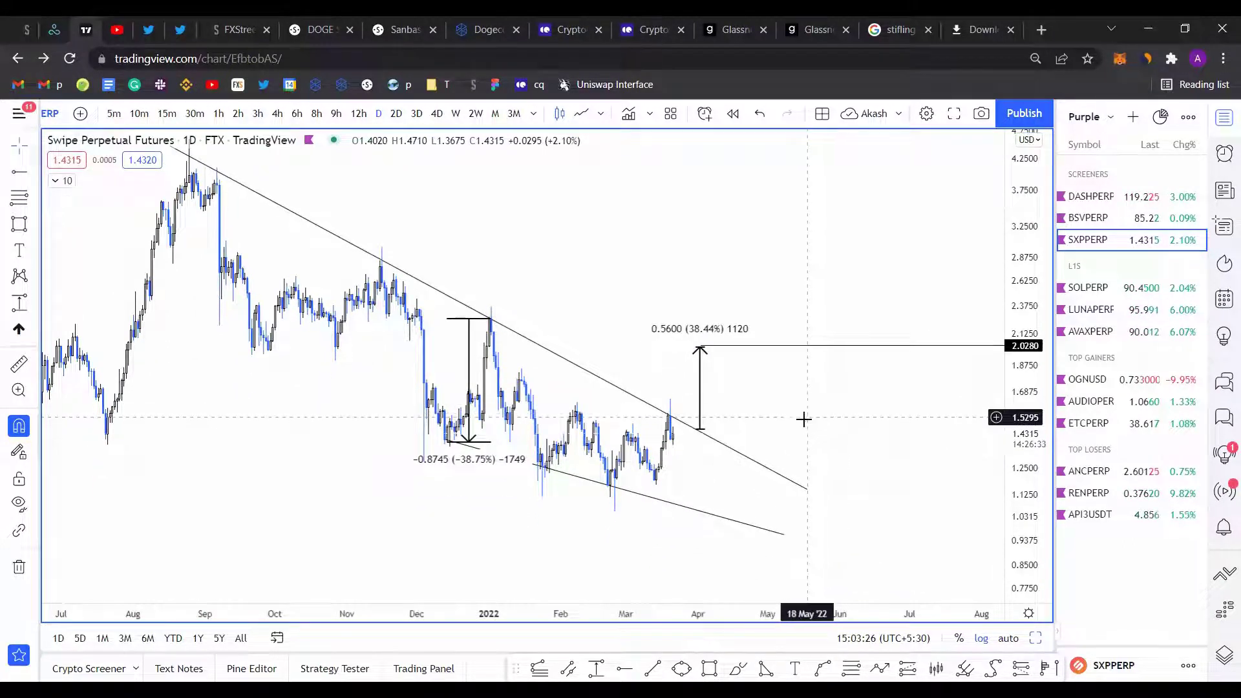
# Step: Switch the Swipe chart to the 6-hour timeframe
pyautogui.scroll(5, 792, 420)
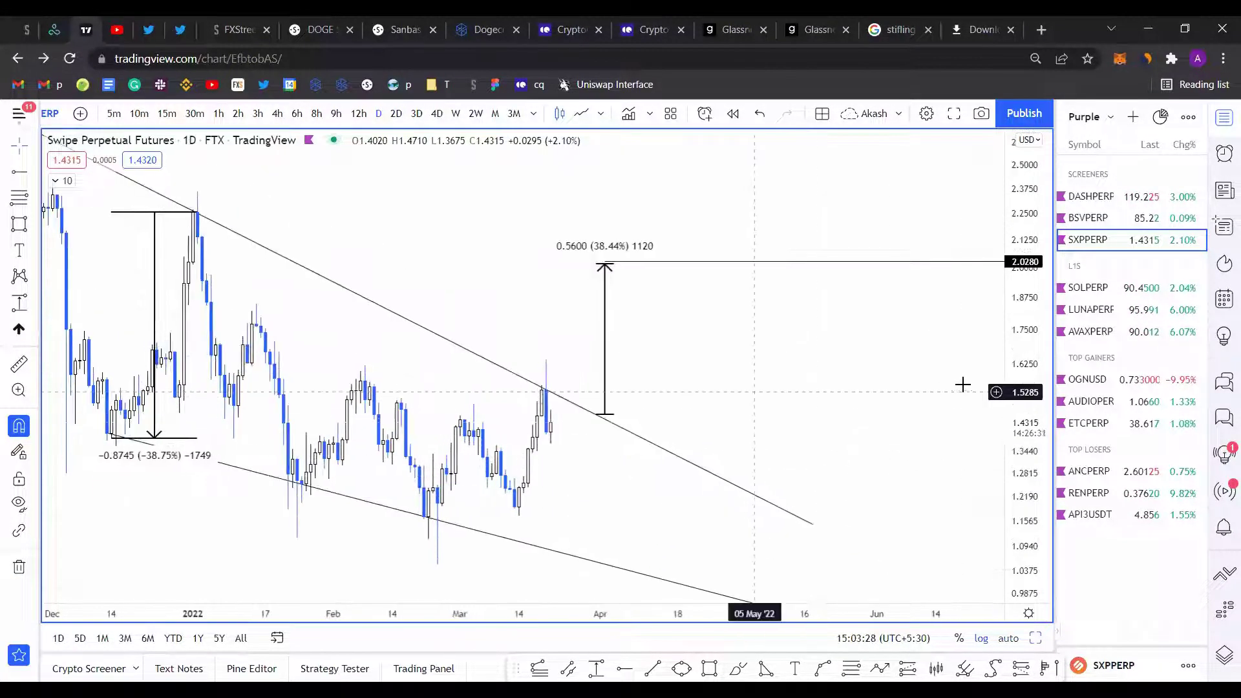
pyautogui.moveTo(1031, 392); pyautogui.dragTo(1031, 412)
pyautogui.moveTo(911, 396); pyautogui.dragTo(873, 355)
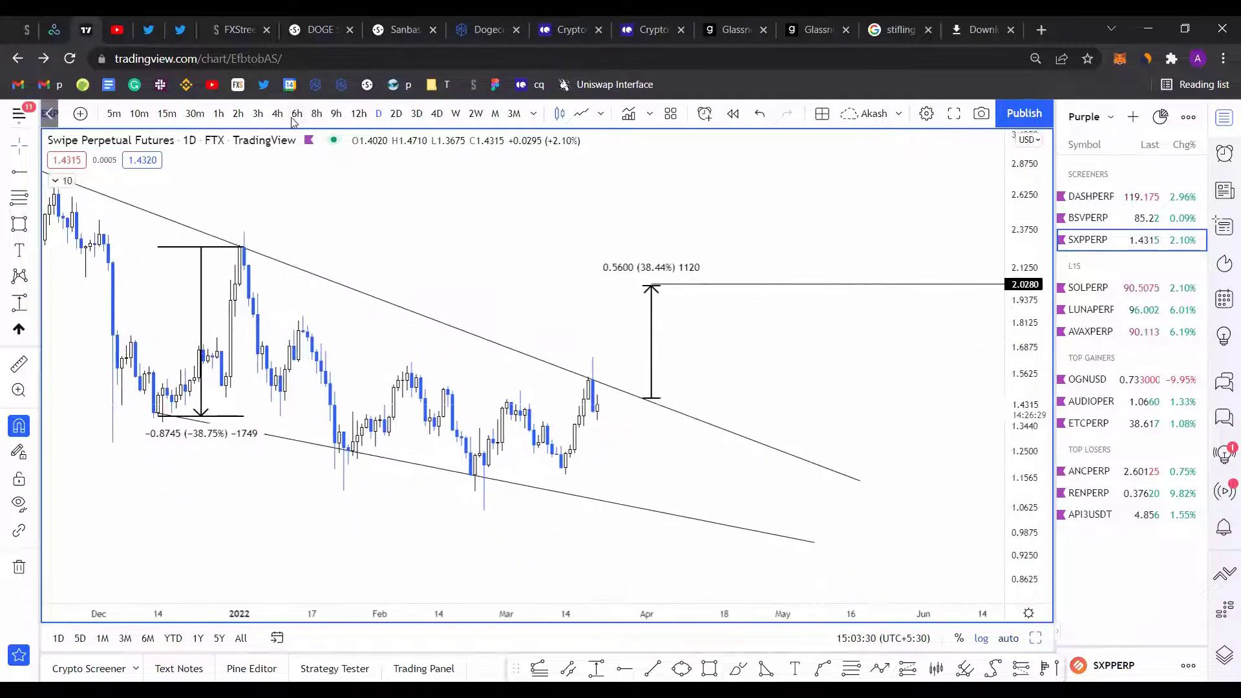
pyautogui.scroll(-3, 690, 411)
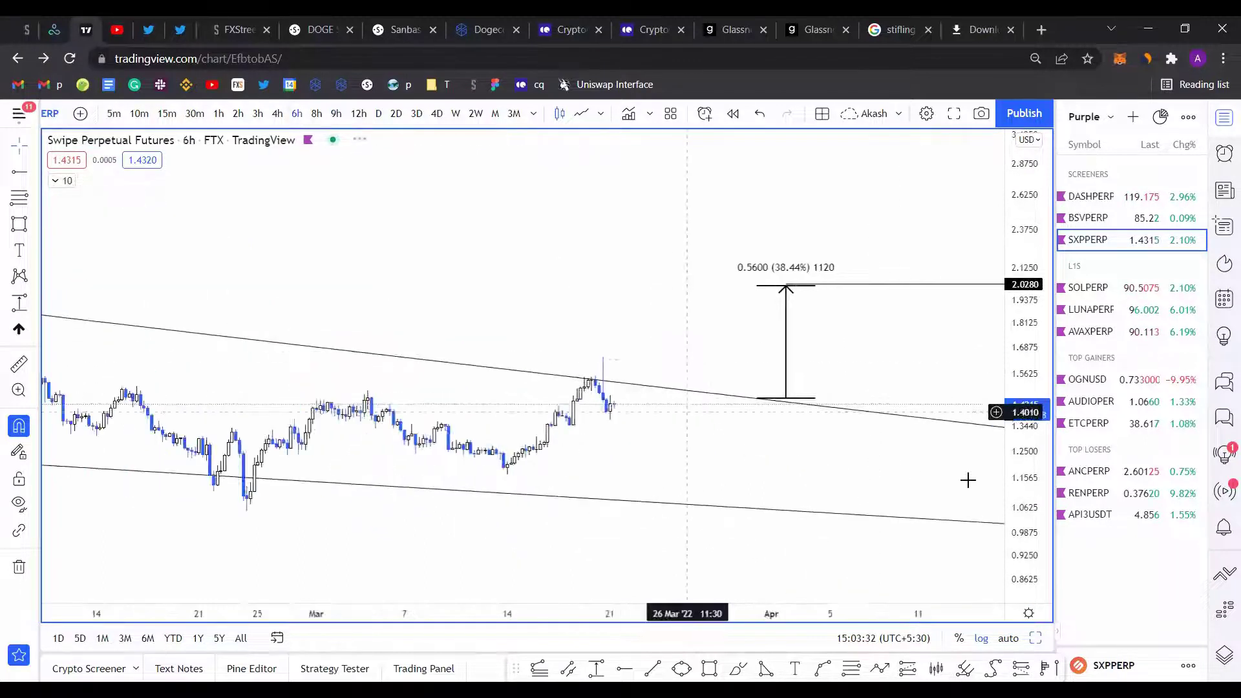
pyautogui.doubleClick(1023, 462)
pyautogui.moveTo(875, 360); pyautogui.dragTo(853, 361)
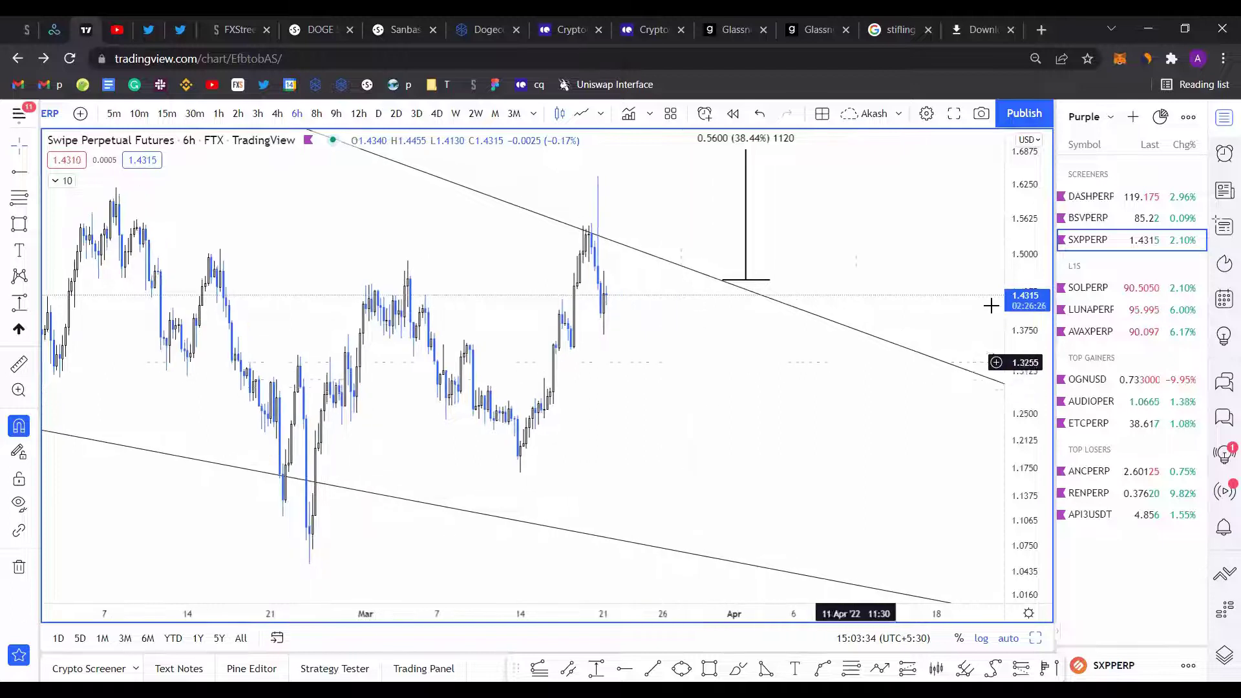
pyautogui.moveTo(1025, 302); pyautogui.dragTo(1025, 364)
pyautogui.moveTo(711, 393); pyautogui.dragTo(685, 435)
# Step: Draw a Fibonacci retracement from the 14 March low at 1.1685 up to 1.5560, extending its levels to about 10 April
pyautogui.hotkey('alt', 'f')
pyautogui.click(494, 502)
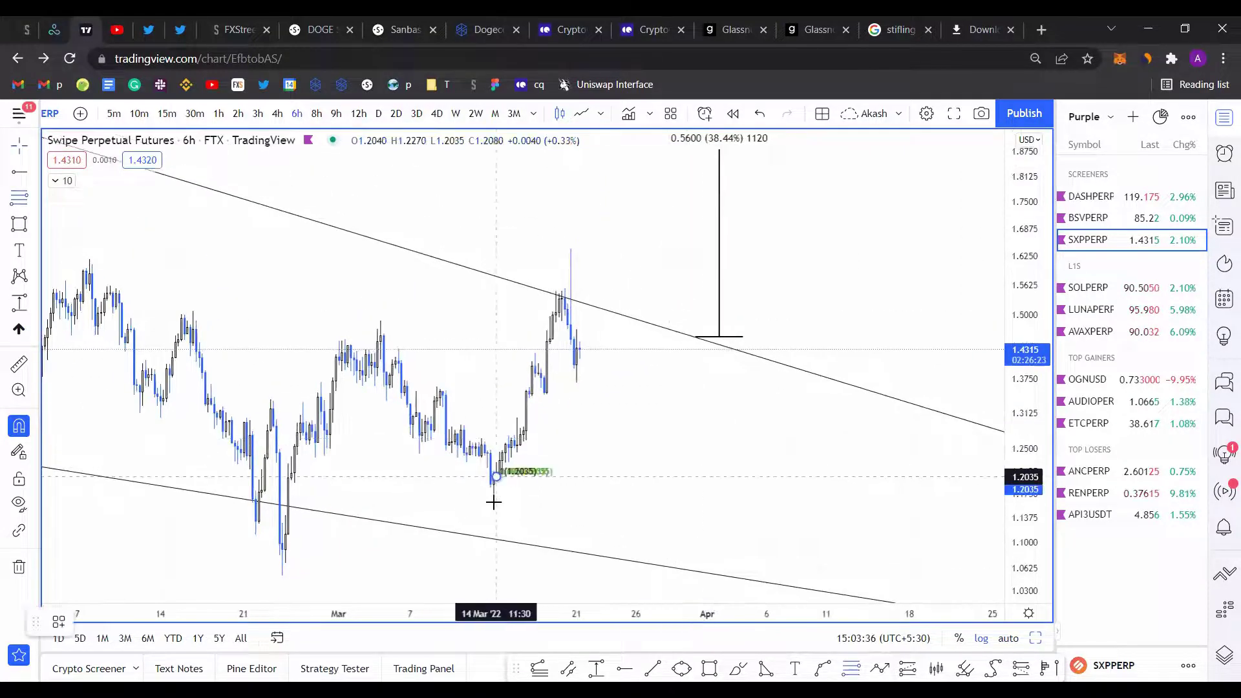
pyautogui.click(491, 515)
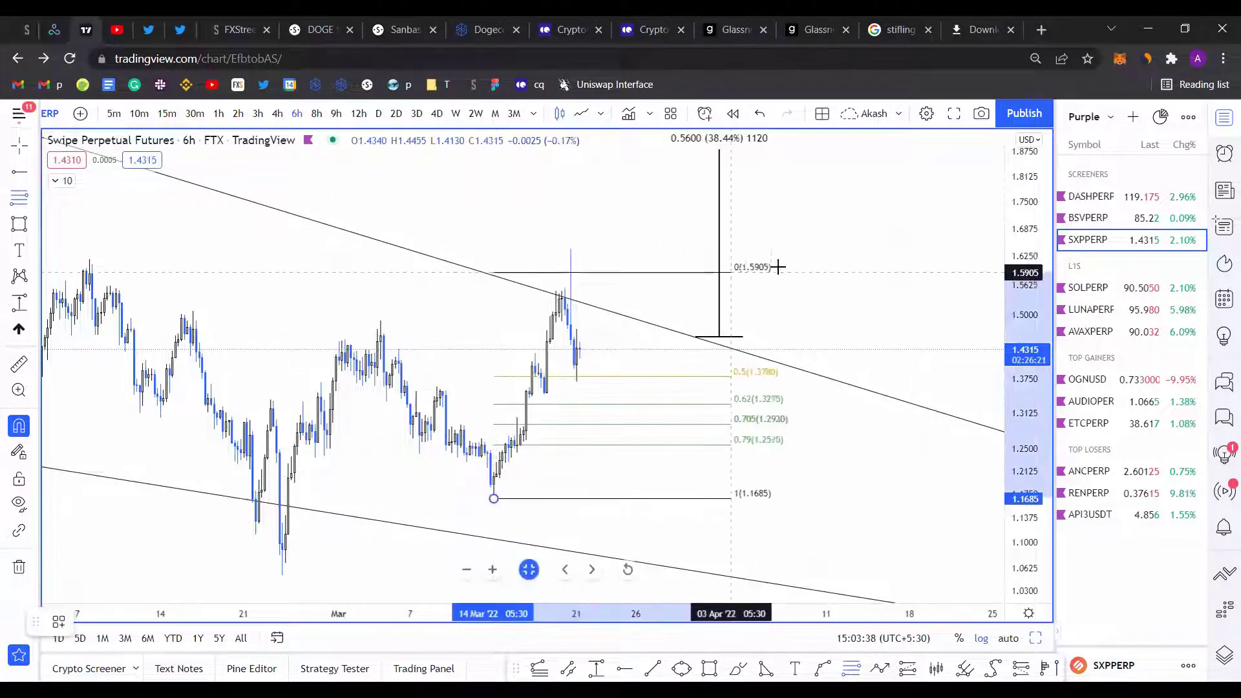
pyautogui.click(814, 288)
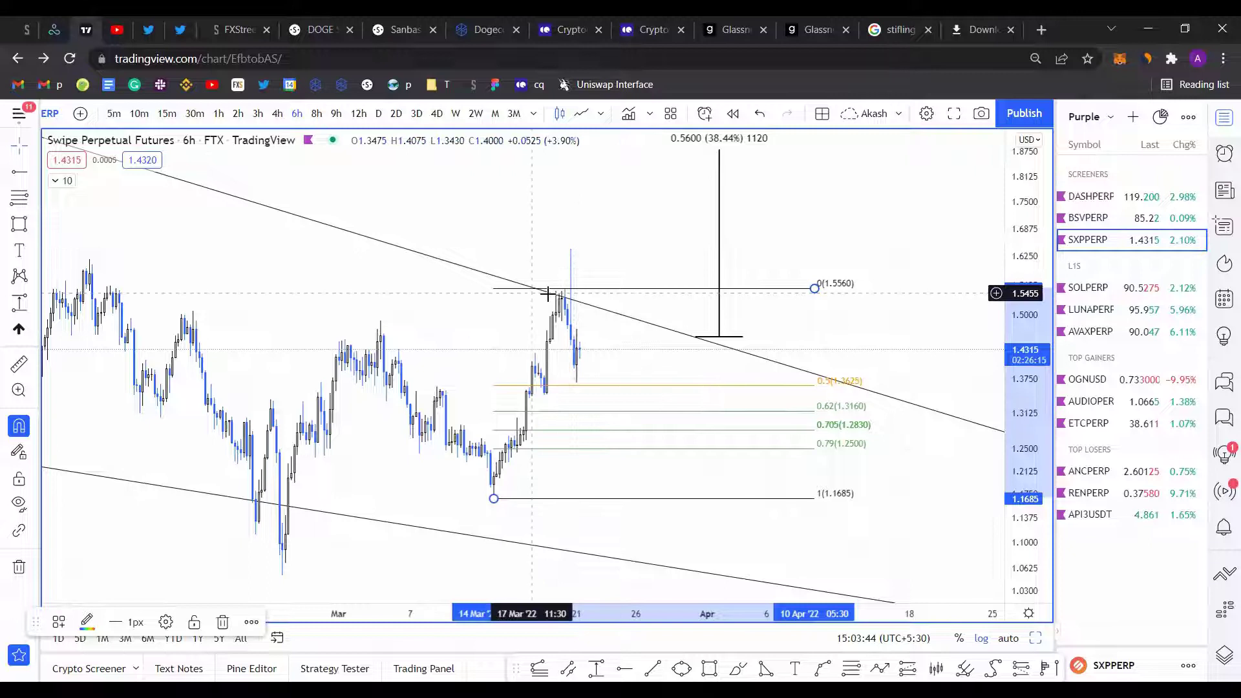
pyautogui.click(840, 301)
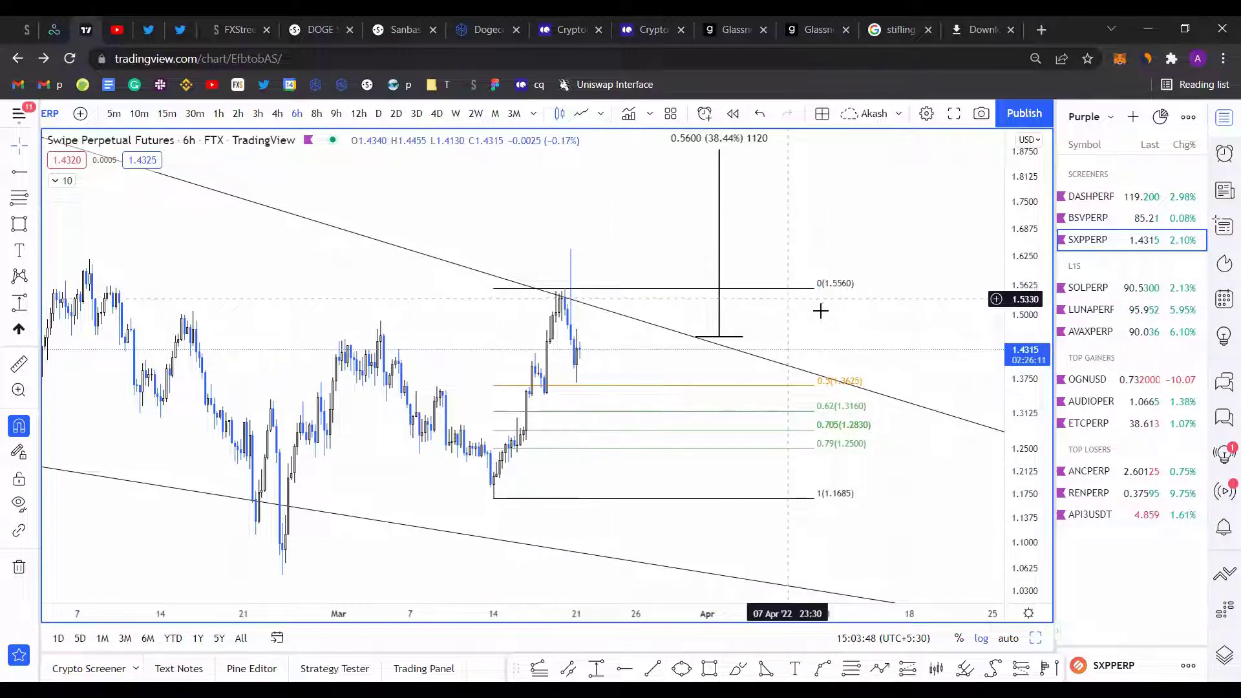
# Step: Brush a freehand price path from the latest candle down into the 0.705–0.79 retracement zone, with a small bounce there
pyautogui.click(738, 668)
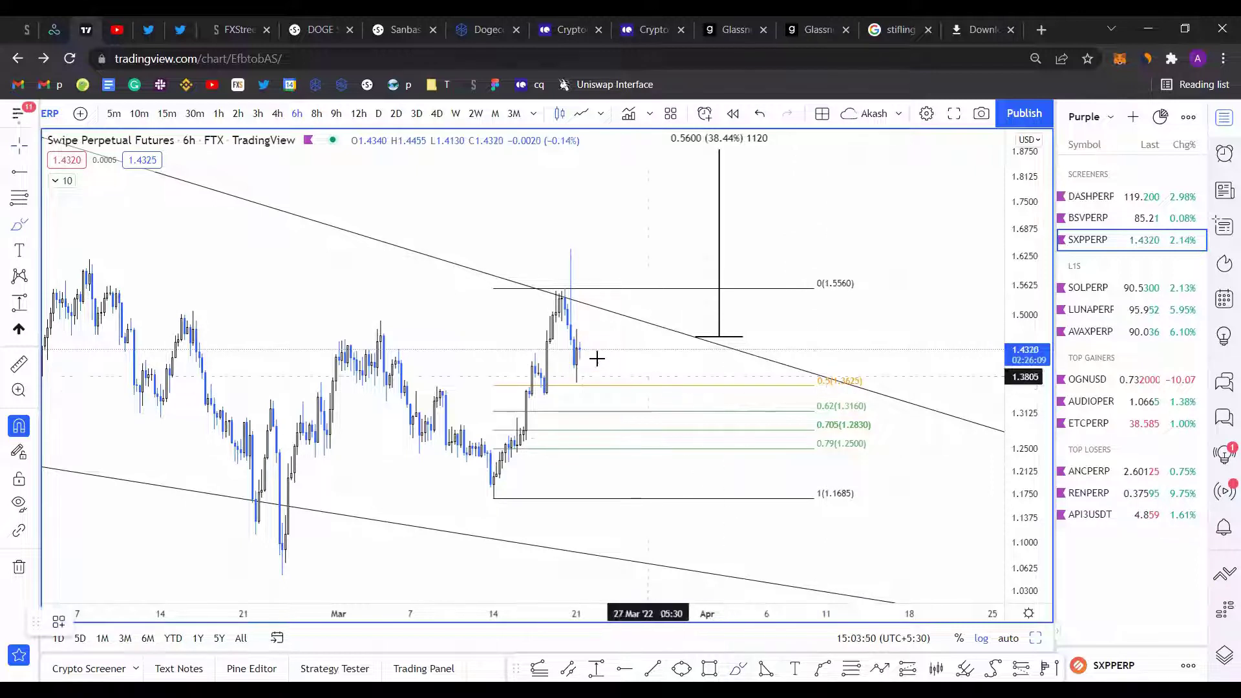
pyautogui.moveTo(587, 347)
pyautogui.mouseDown()
pyautogui.moveTo(643, 448)
pyautogui.moveTo(687, 405)
pyautogui.mouseUp()
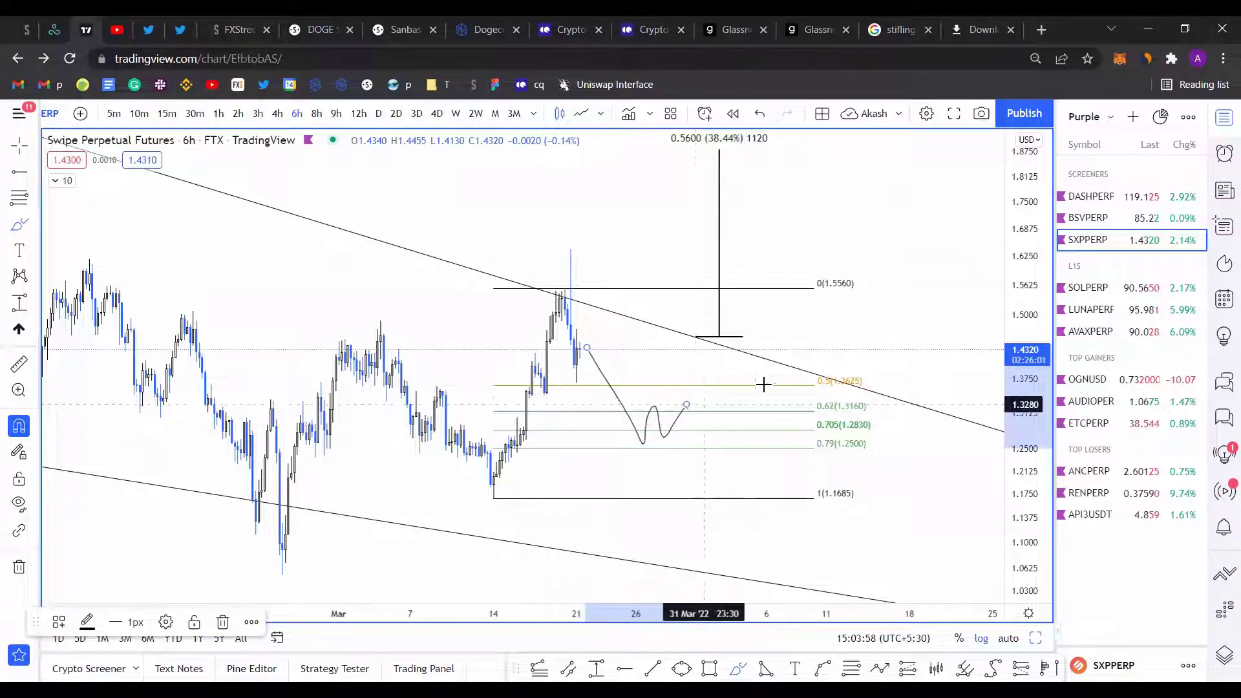
pyautogui.moveTo(892, 337); pyautogui.dragTo(704, 354)
# Step: Place a long position in mid-May with its entry at 1.2825, near the 0.705 retracement level
pyautogui.scroll(-3, 865, 313)
pyautogui.moveTo(816, 296); pyautogui.dragTo(460, 338)
pyautogui.click(908, 668)
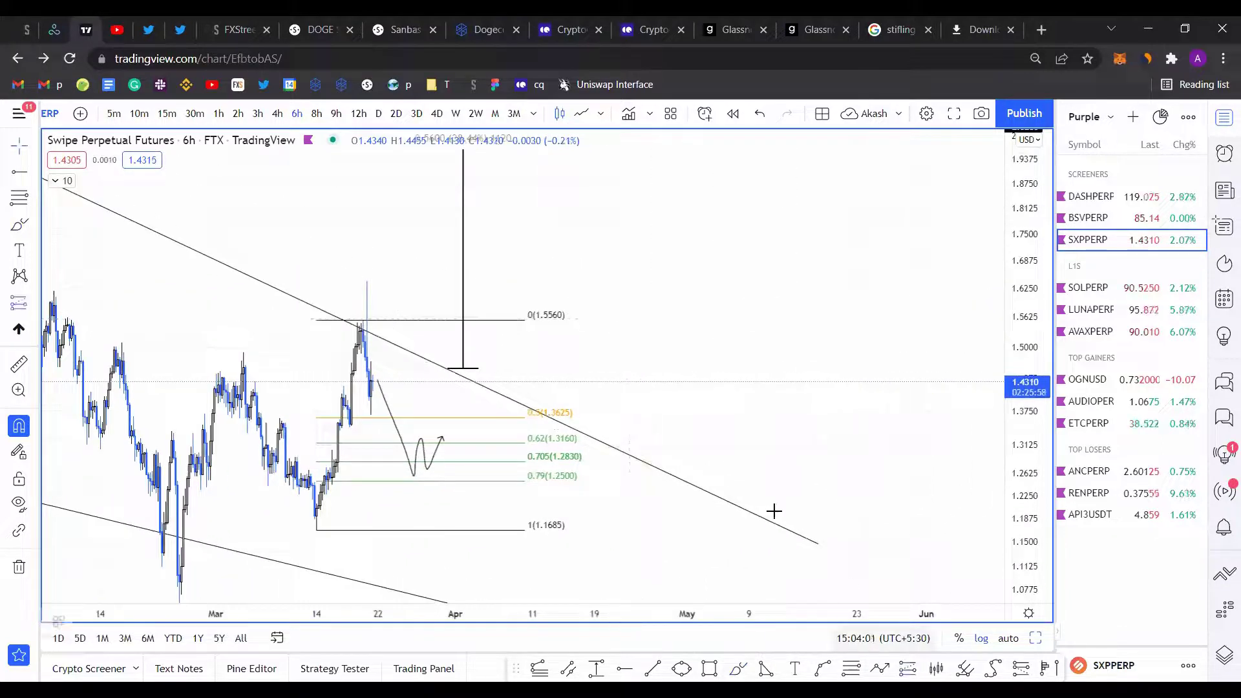
pyautogui.click(802, 461)
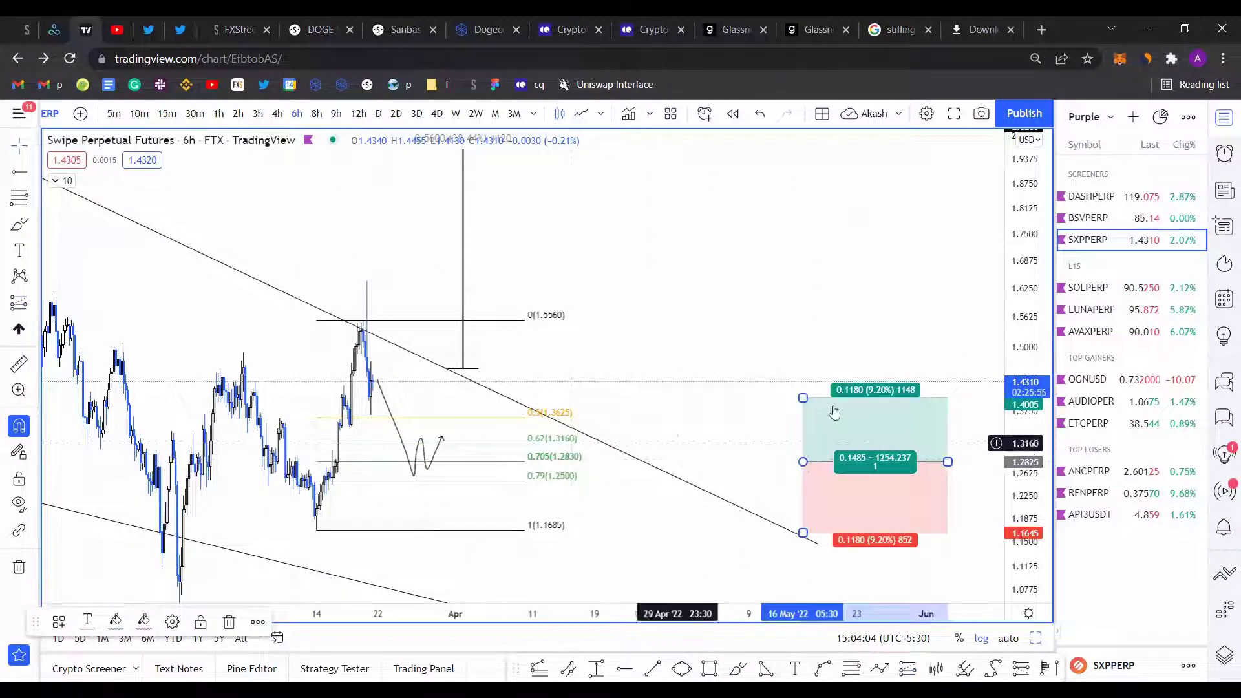
# Step: Raise the Swipe long position's target to 2.0265, level with the projected target ray
pyautogui.moveTo(803, 397); pyautogui.dragTo(803, 227)
pyautogui.moveTo(999, 349); pyautogui.dragTo(1000, 388)
pyautogui.moveTo(635, 323); pyautogui.dragTo(638, 483)
pyautogui.moveTo(802, 423); pyautogui.dragTo(815, 346)
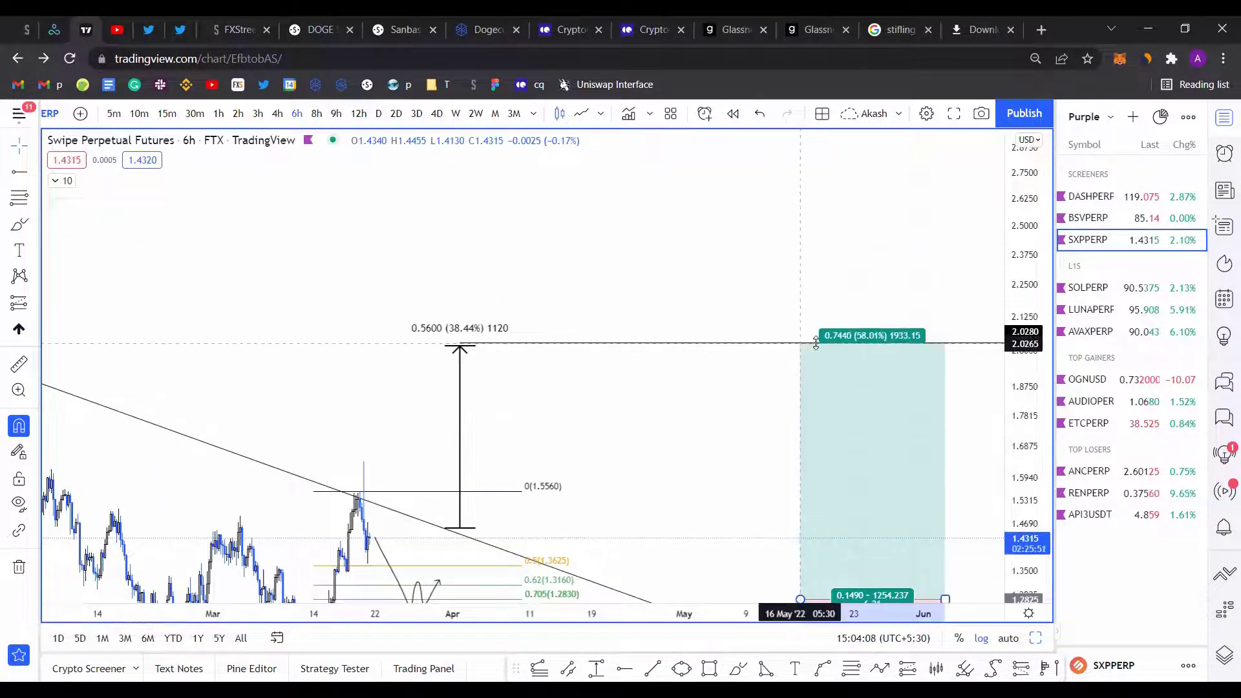
# Step: Move the long position's stop to 1.1685, level with the mid-March swing low
pyautogui.moveTo(745, 310); pyautogui.dragTo(729, 220)
pyautogui.moveTo(928, 508); pyautogui.dragTo(942, 507)
pyautogui.click(668, 431)
pyautogui.scroll(-2, 686, 437)
pyautogui.moveTo(687, 438); pyautogui.dragTo(742, 338)
pyautogui.moveTo(819, 462); pyautogui.dragTo(444, 461)
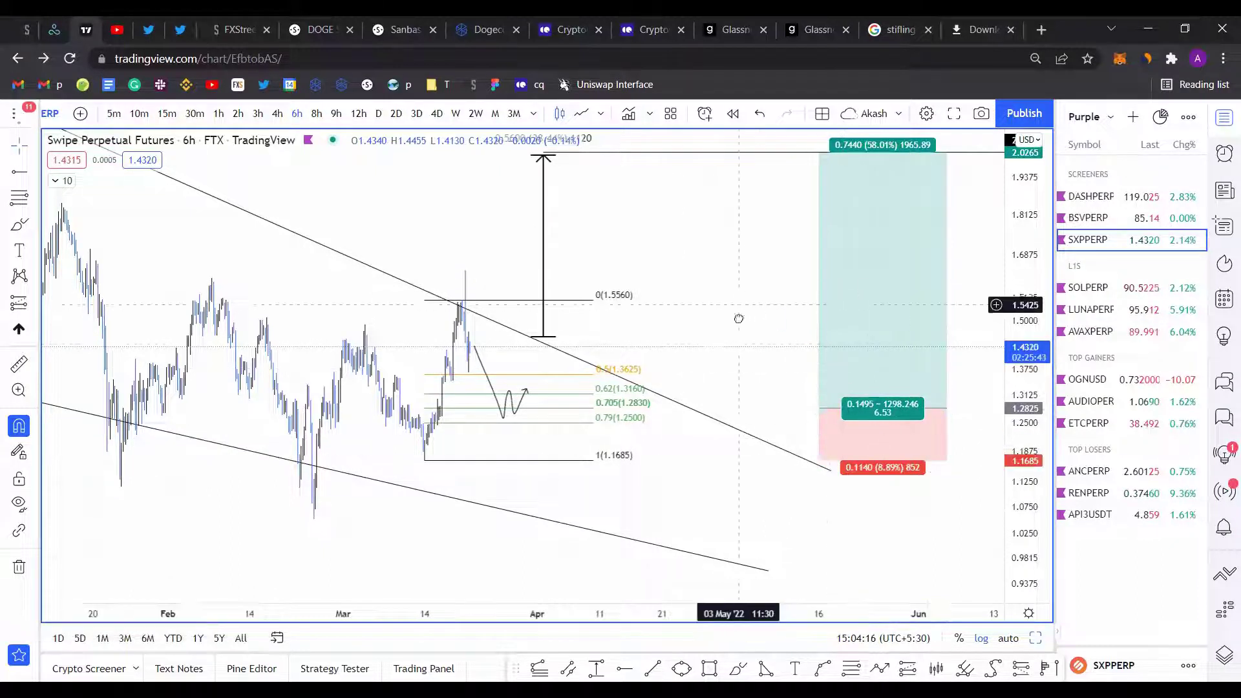
pyautogui.moveTo(737, 319); pyautogui.dragTo(750, 386)
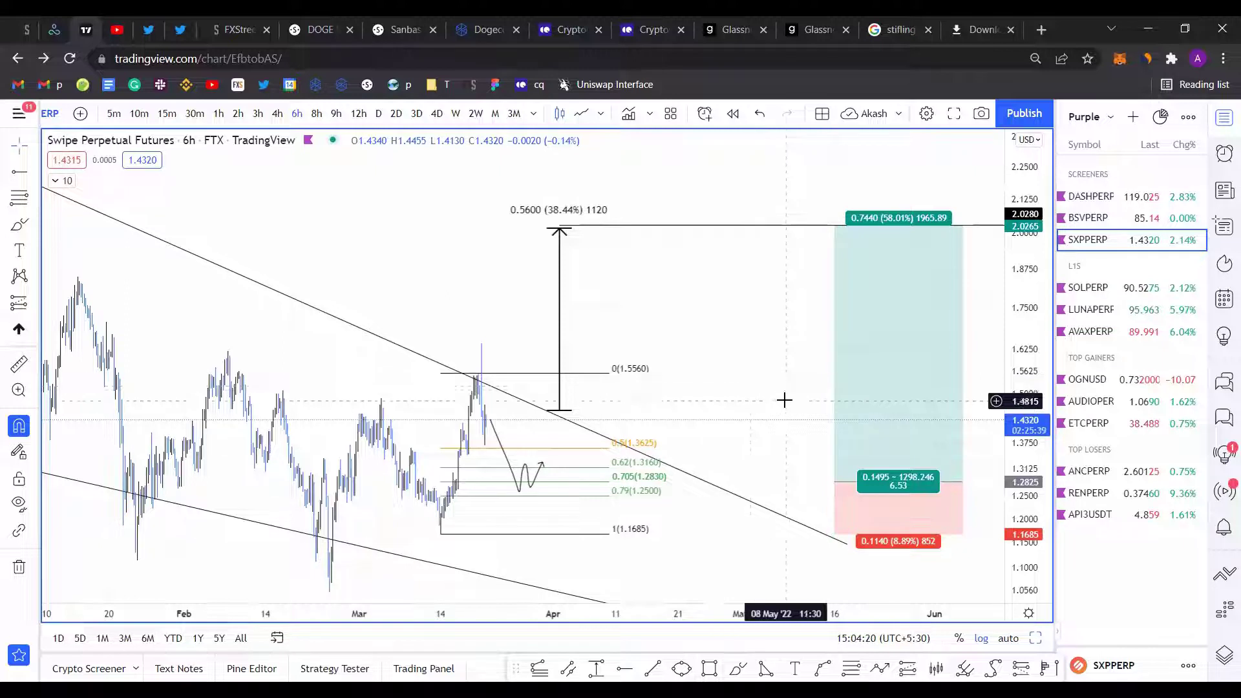
pyautogui.scroll(-1, 743, 360)
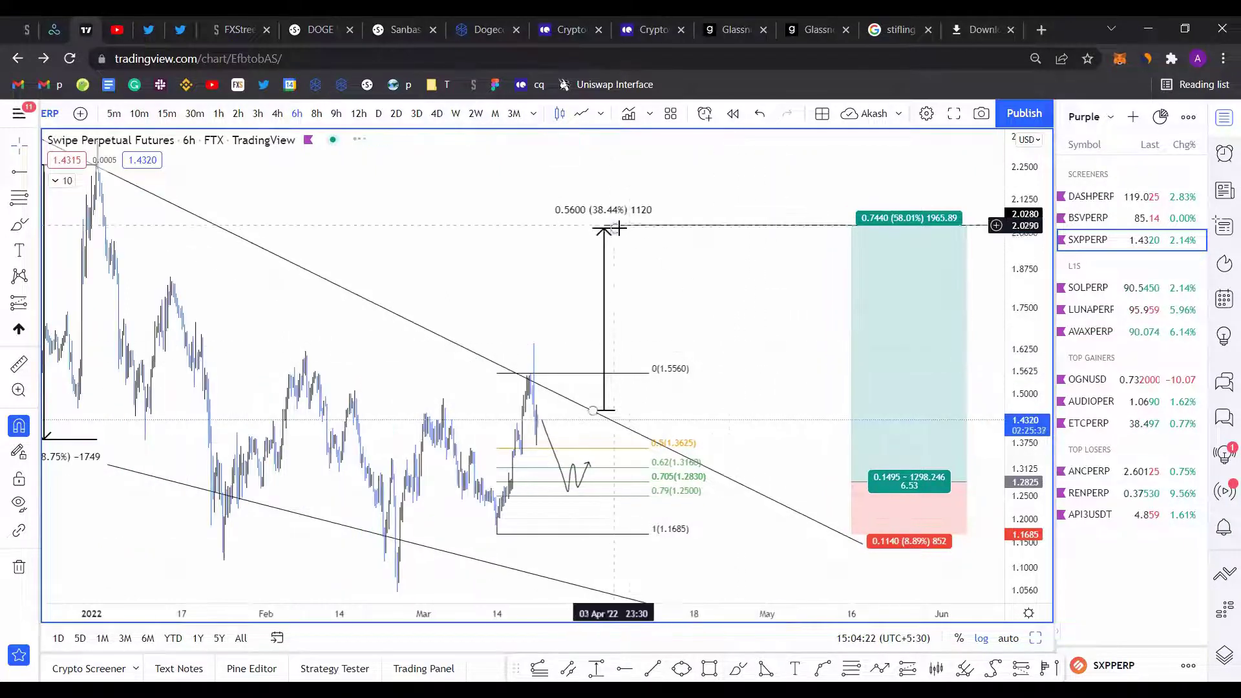
# Step: Align the horizontal target ray with the projection arrow's tip at 2.0185 and widen the long position to about mid-June
pyautogui.click(619, 230)
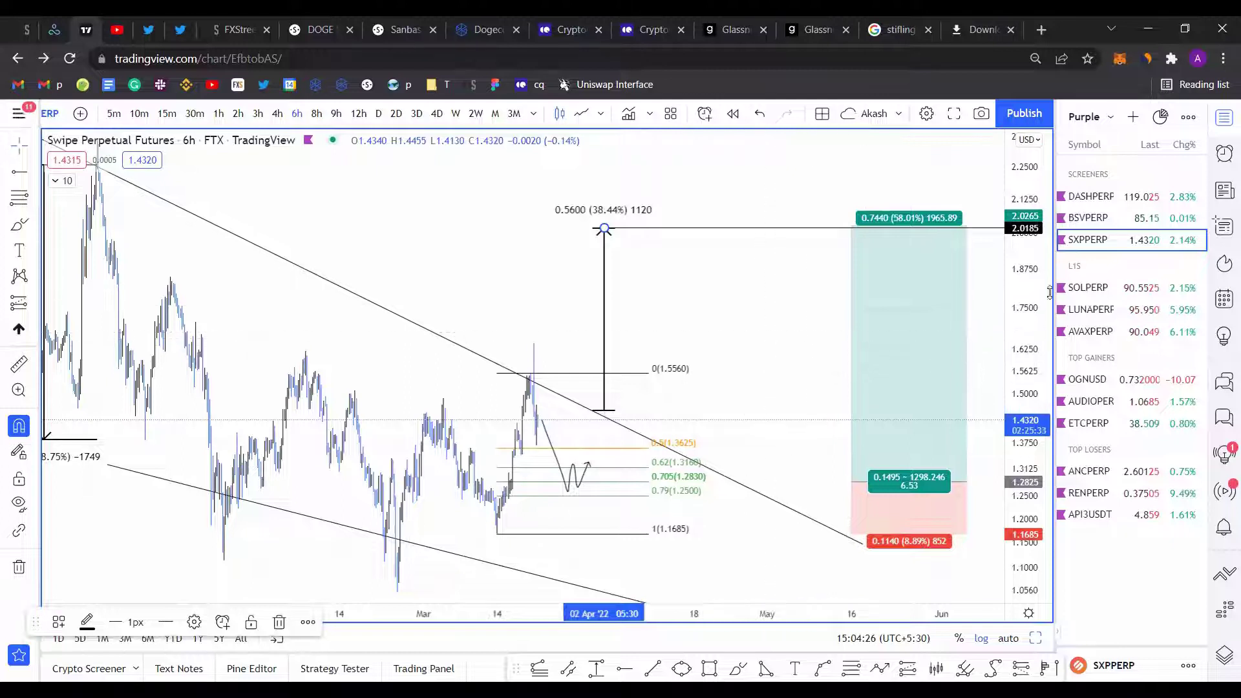
pyautogui.scroll(-4, 770, 330)
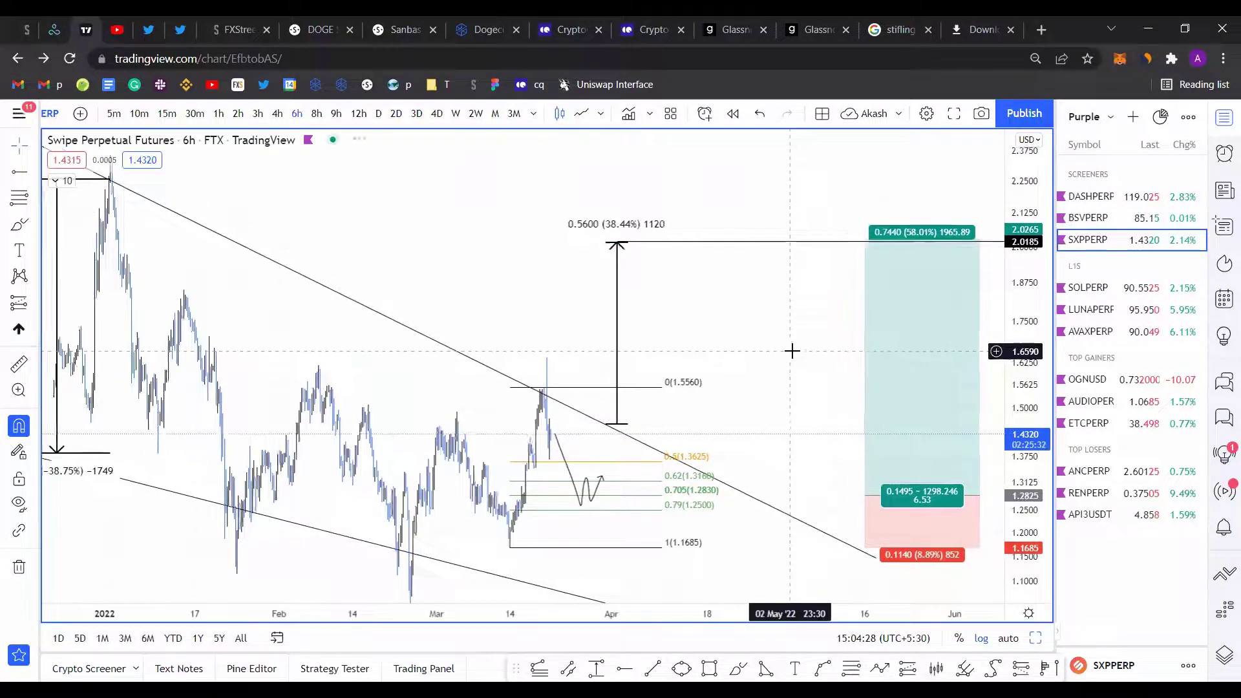
pyautogui.moveTo(998, 458); pyautogui.dragTo(998, 540)
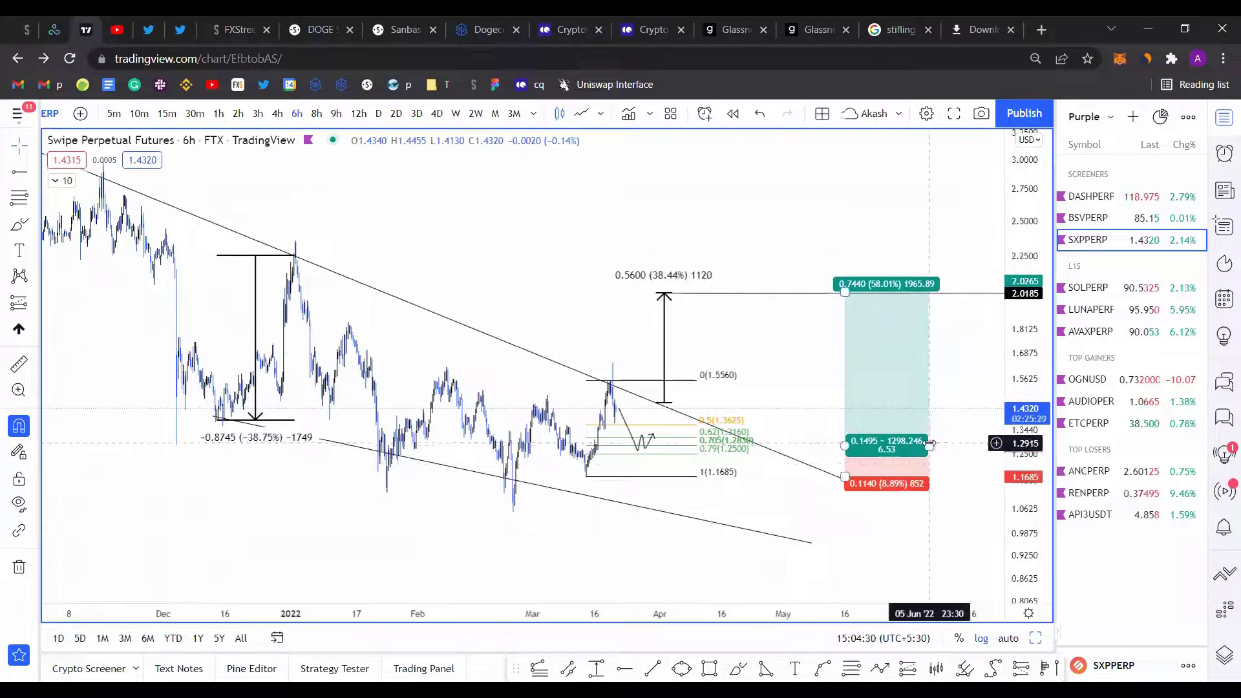
pyautogui.moveTo(930, 446); pyautogui.dragTo(975, 445)
pyautogui.click(760, 351)
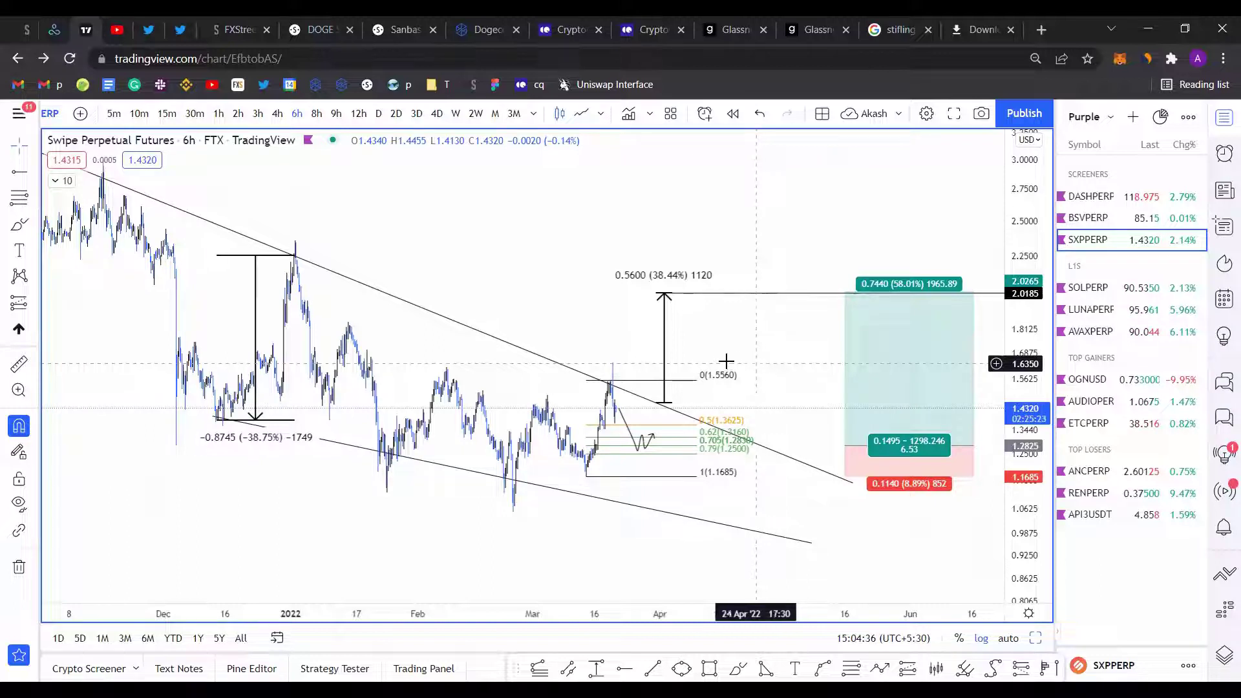
# Step: Switch the Swipe chart to the daily timeframe and extend the long position's end date to about mid-July
pyautogui.click(380, 115)
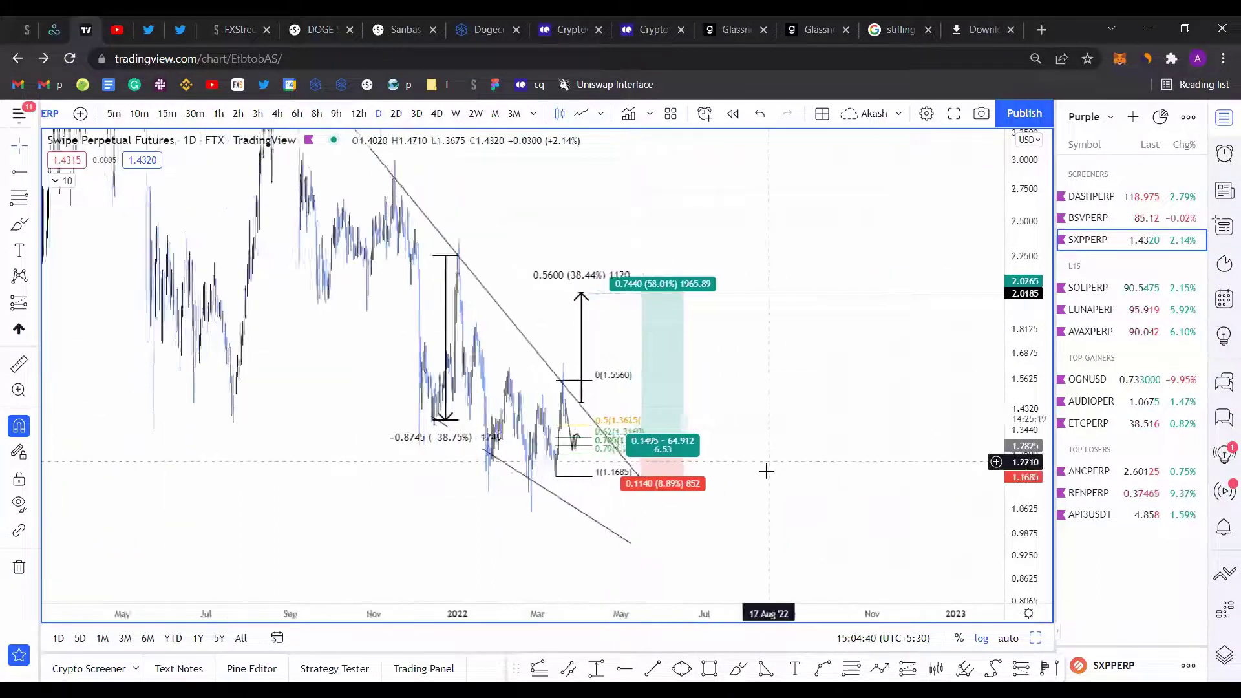
pyautogui.scroll(5, 767, 471)
pyautogui.moveTo(692, 421); pyautogui.dragTo(860, 443)
pyautogui.moveTo(754, 472); pyautogui.dragTo(842, 472)
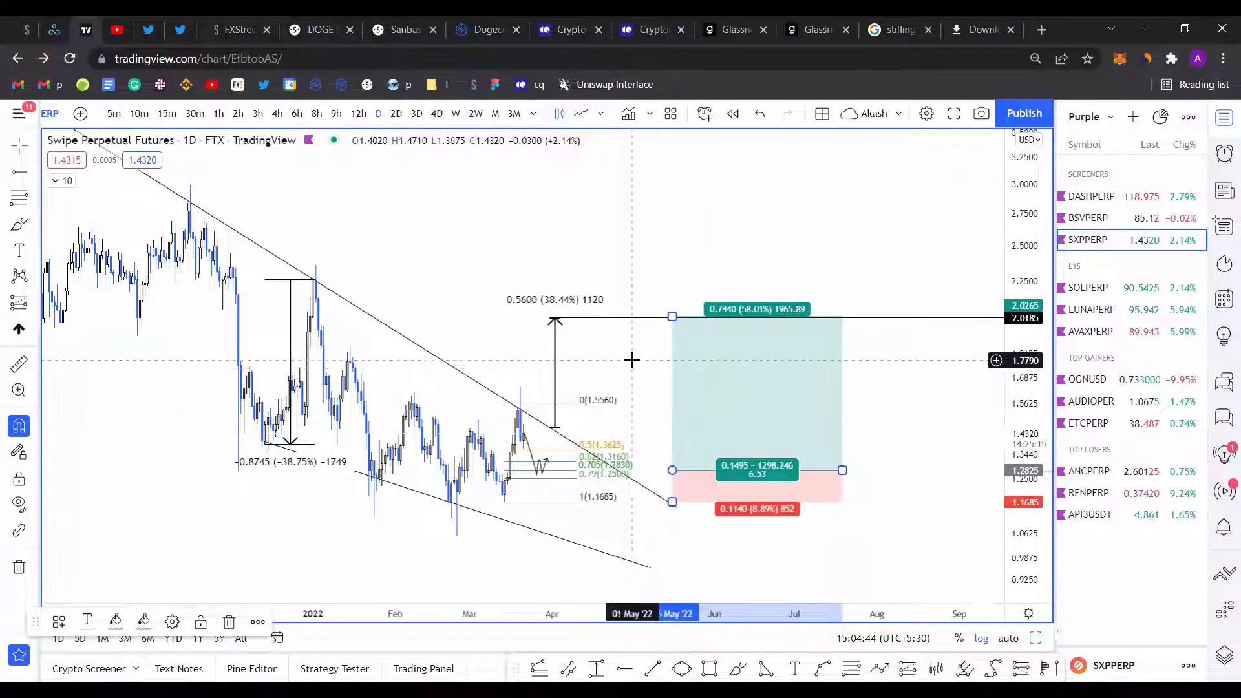
# Step: Review the finished Swipe falling wedge setup and switch to the Santiment screener's asset list
pyautogui.moveTo(632, 360); pyautogui.dragTo(674, 360)
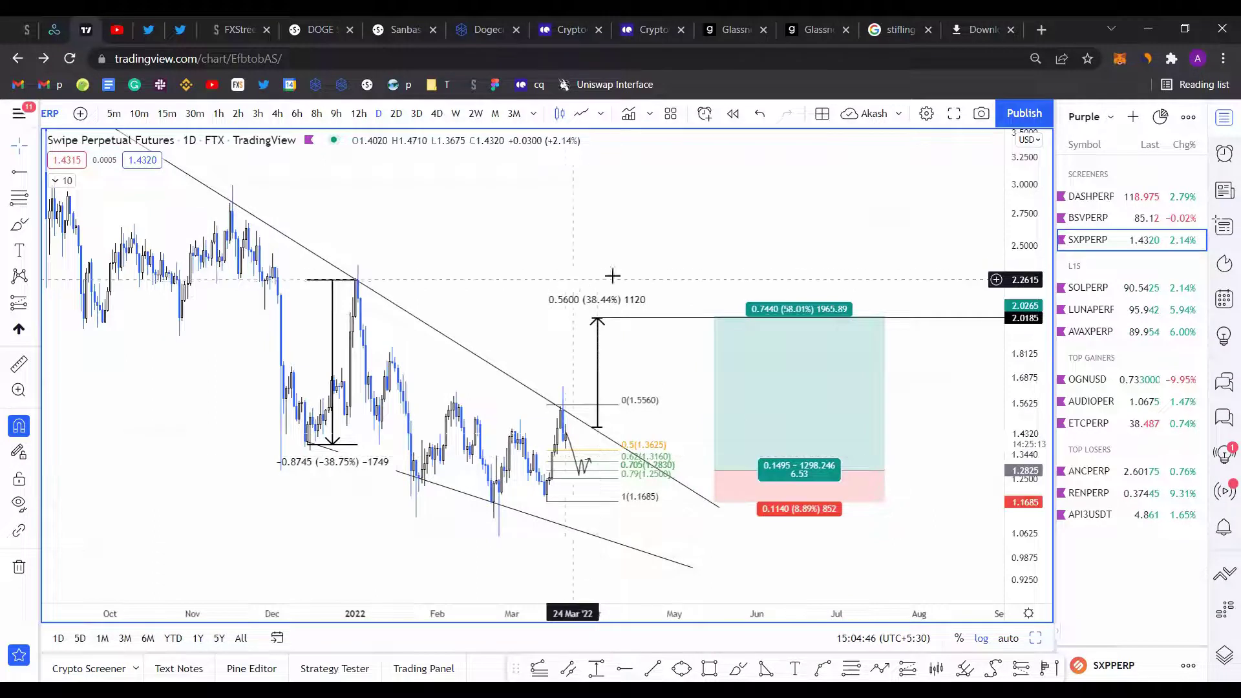
pyautogui.moveTo(612, 276); pyautogui.dragTo(651, 273)
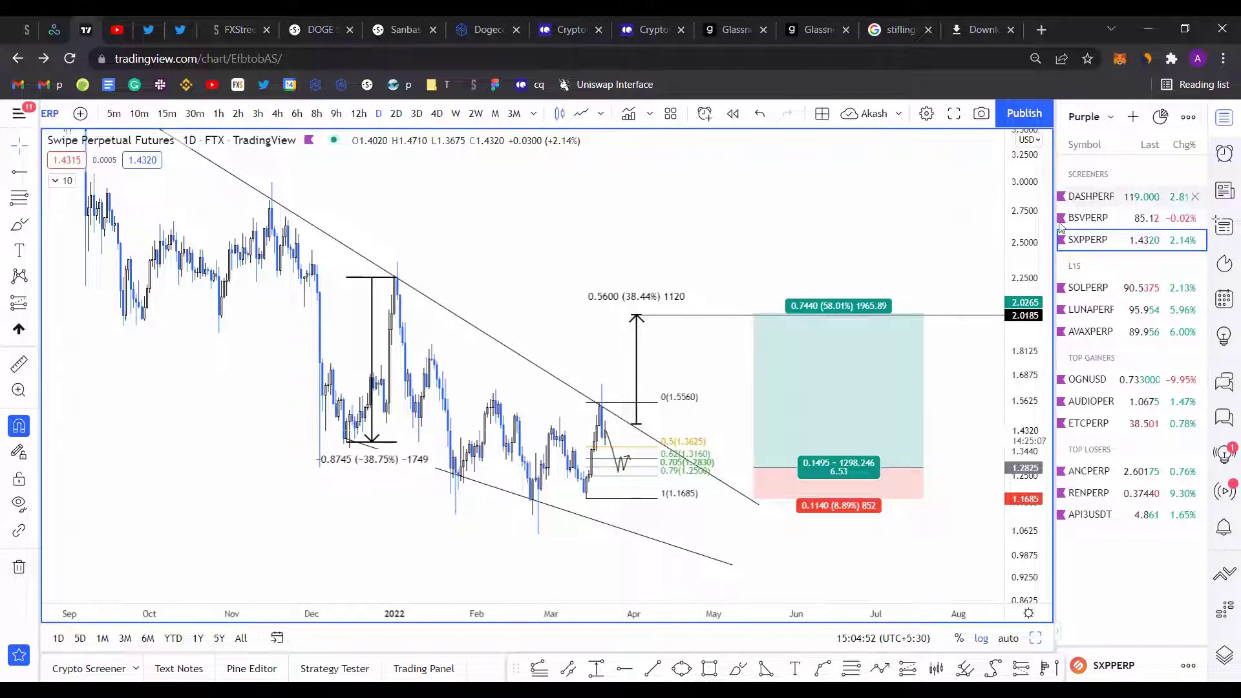
pyautogui.moveTo(525, 322); pyautogui.dragTo(531, 355)
pyautogui.click(398, 29)
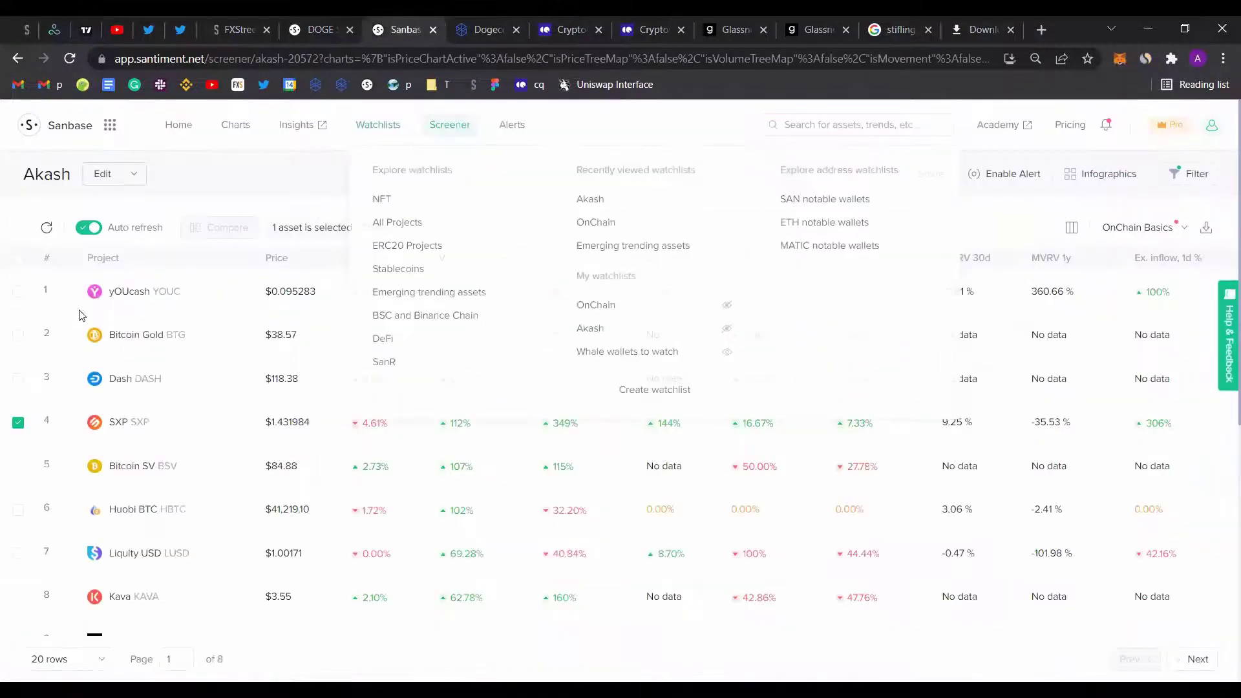